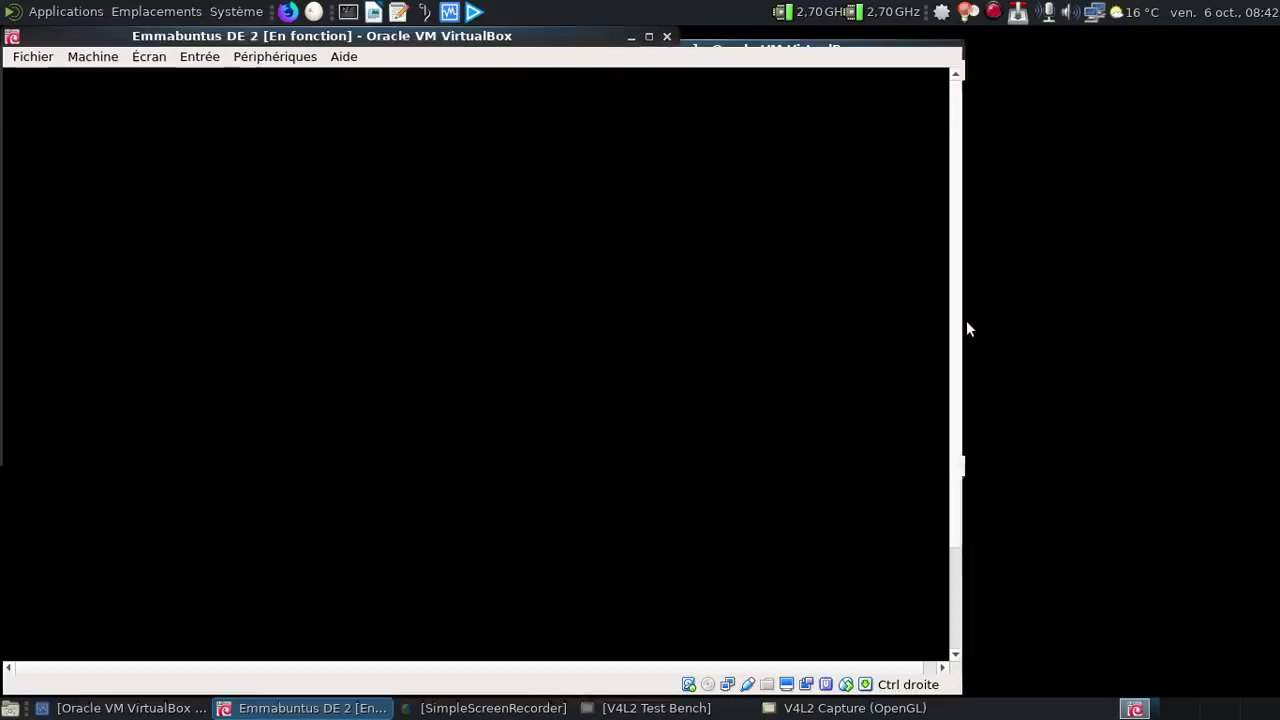
Boot Emmabuntüs DE 2 from the GRUB menu and switch the VM to fullscreen with Host+F.
key("Return")
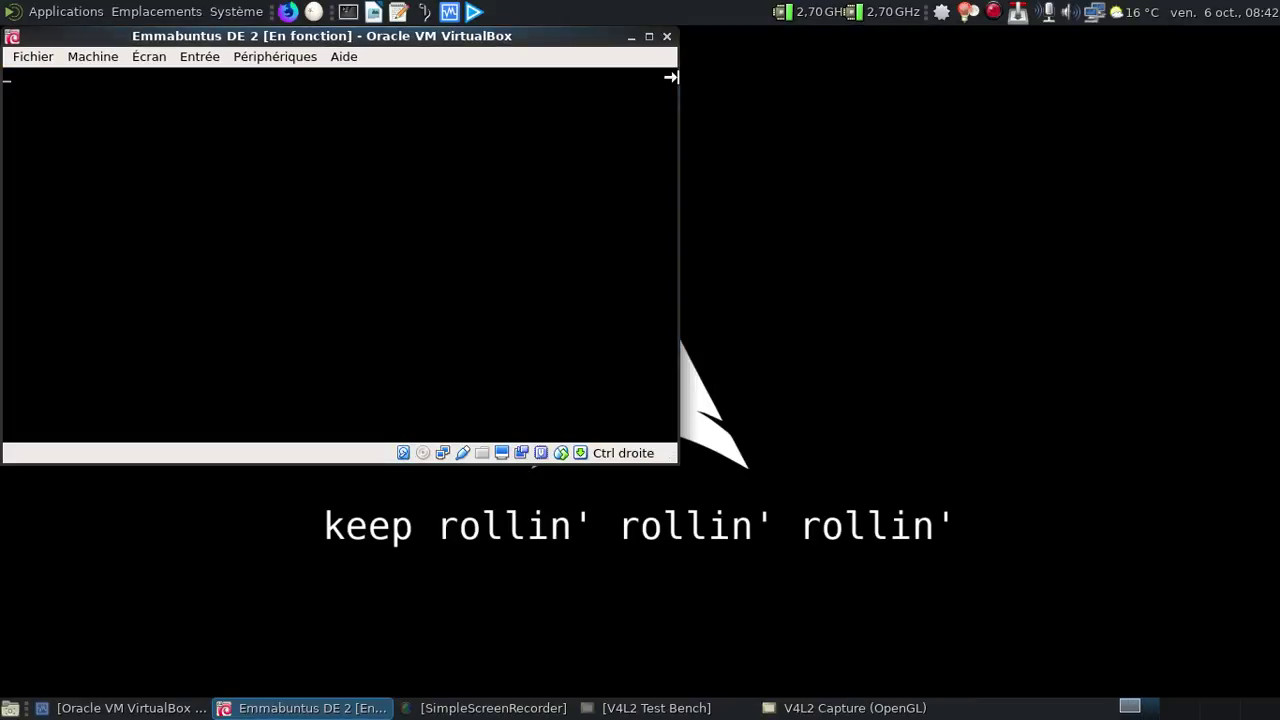
key("Control_R+f")
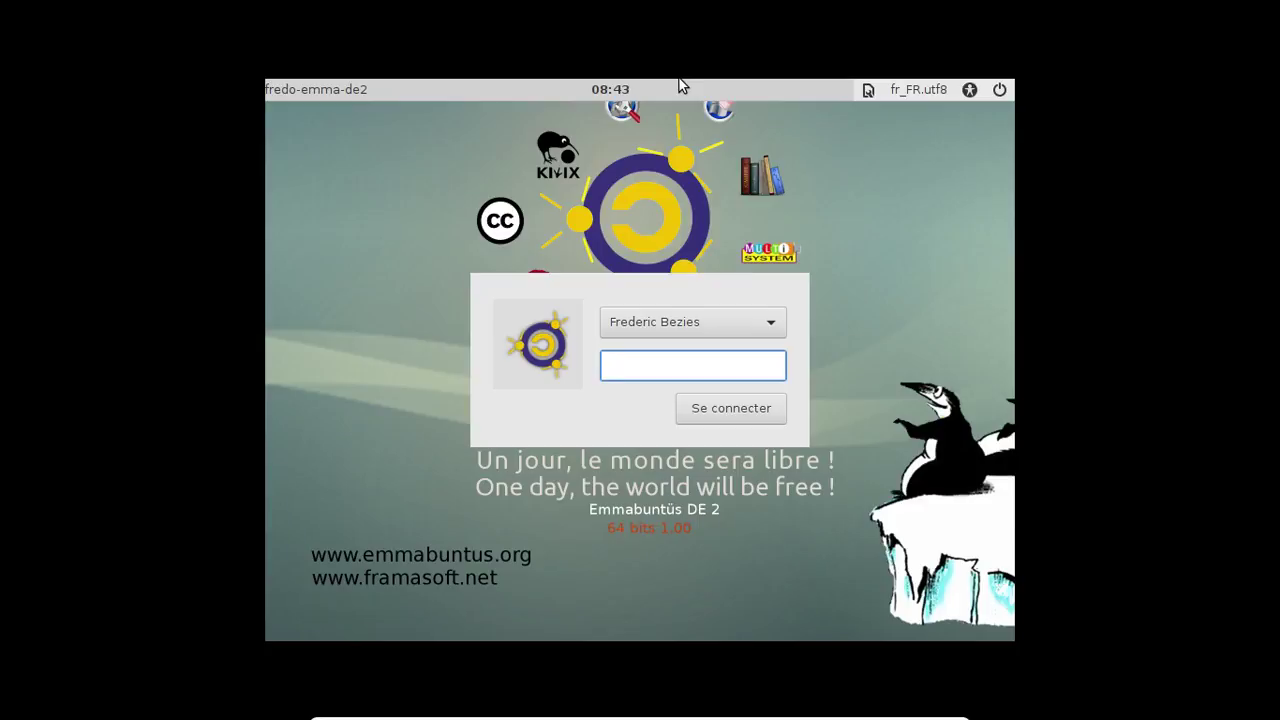
Log in to the desktop with the account password.
type("•••••••••")
key("Return")
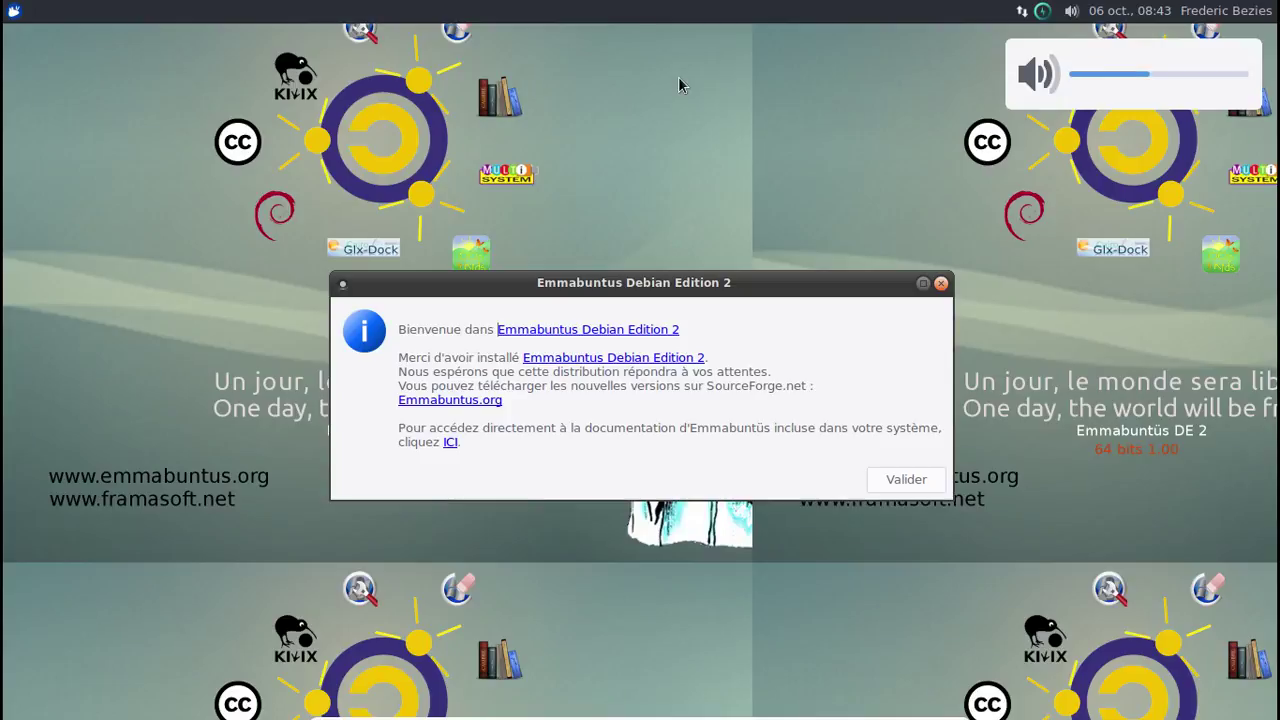
Accept the welcome message with Valider and answer Non to the gSpeech autostart prompt.
left_click(905, 480)
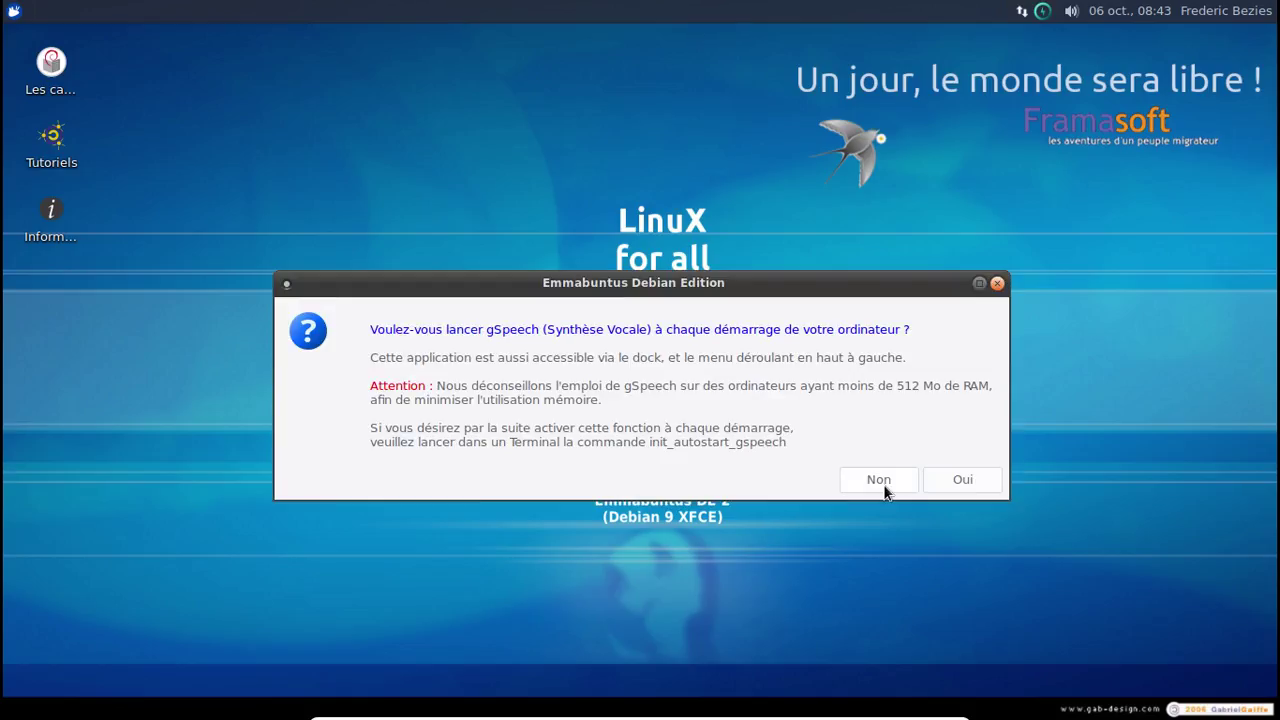
left_click(878, 482)
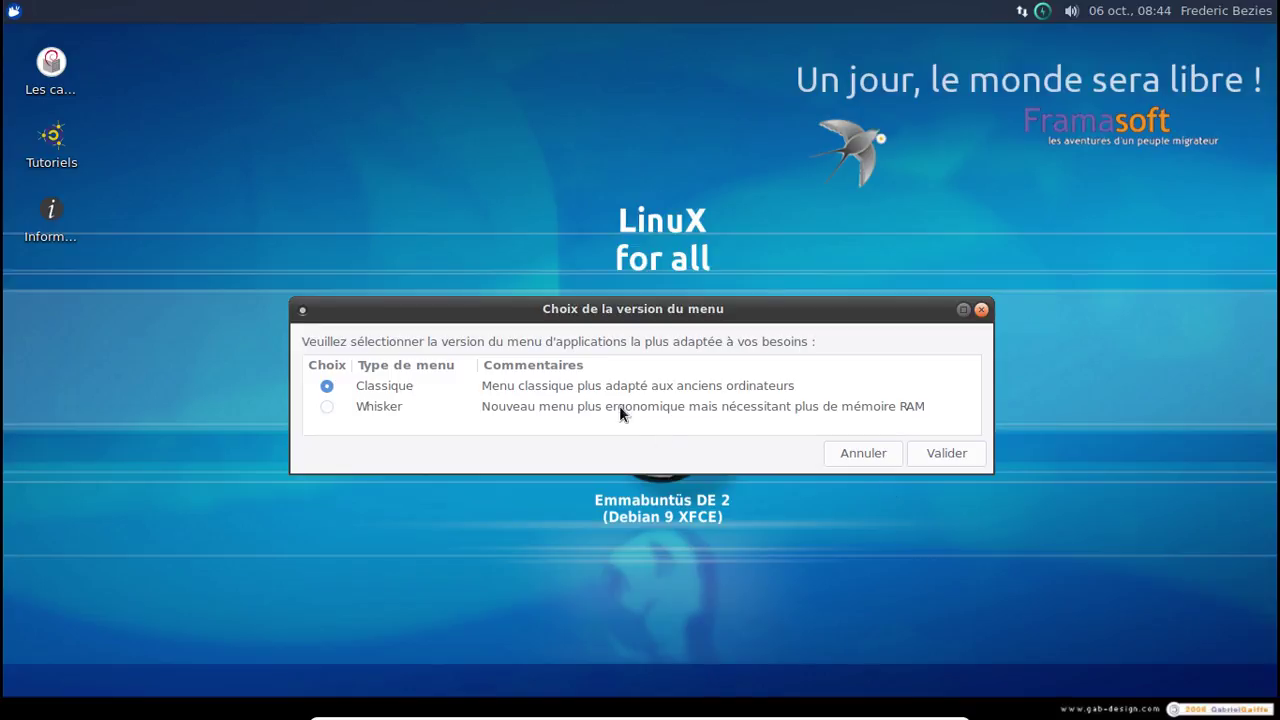
Confirm Whisker as the menu style and Emmabuntus-Wallpaper-01 as the desktop background.
left_click(336, 406)
left_click(943, 451)
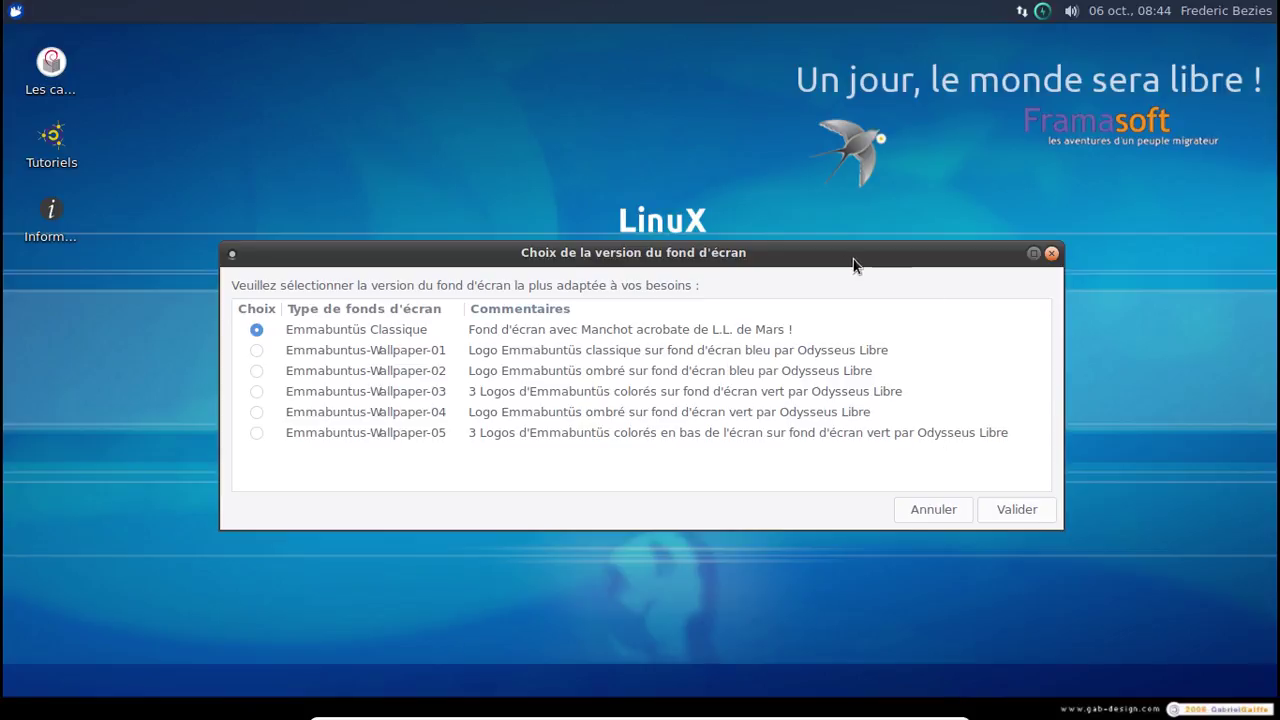
left_click_drag(832, 257, 852, 168)
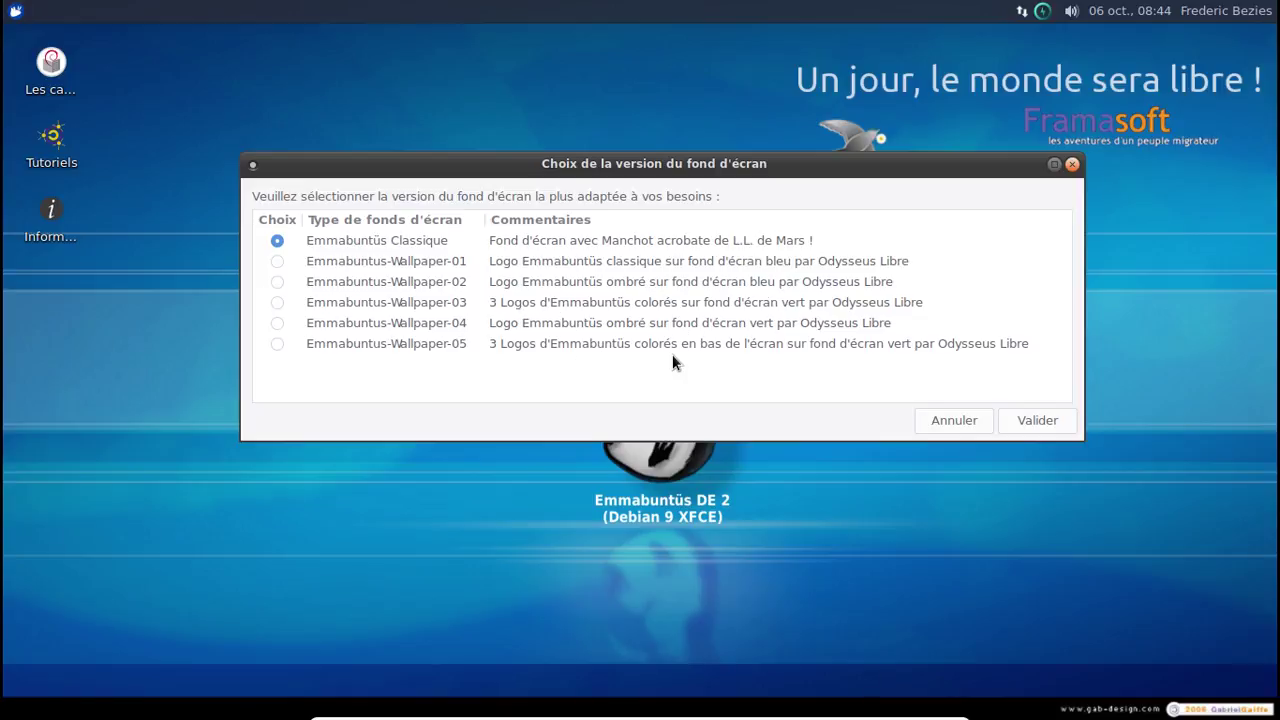
left_click(277, 261)
left_click(1030, 421)
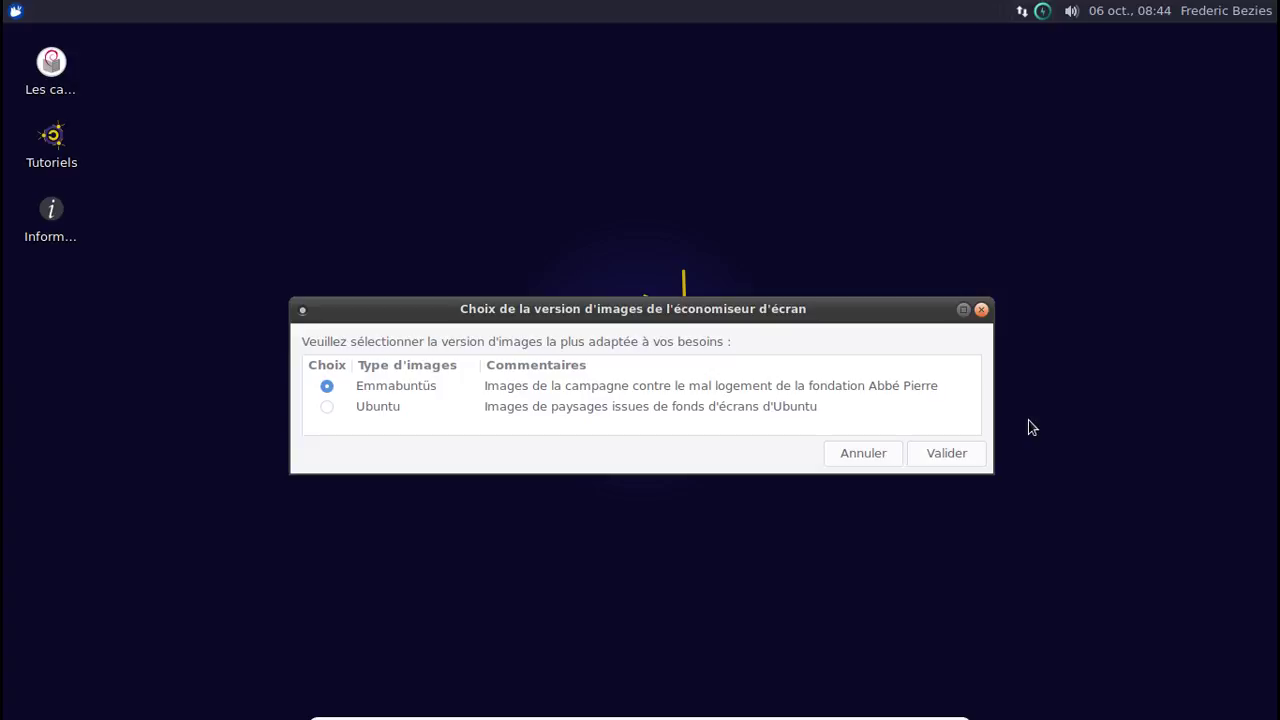
Keep screensaver images, answer Non to auto-login, Oui to enabling and locking the dock, then pick Complète.
left_click(945, 452)
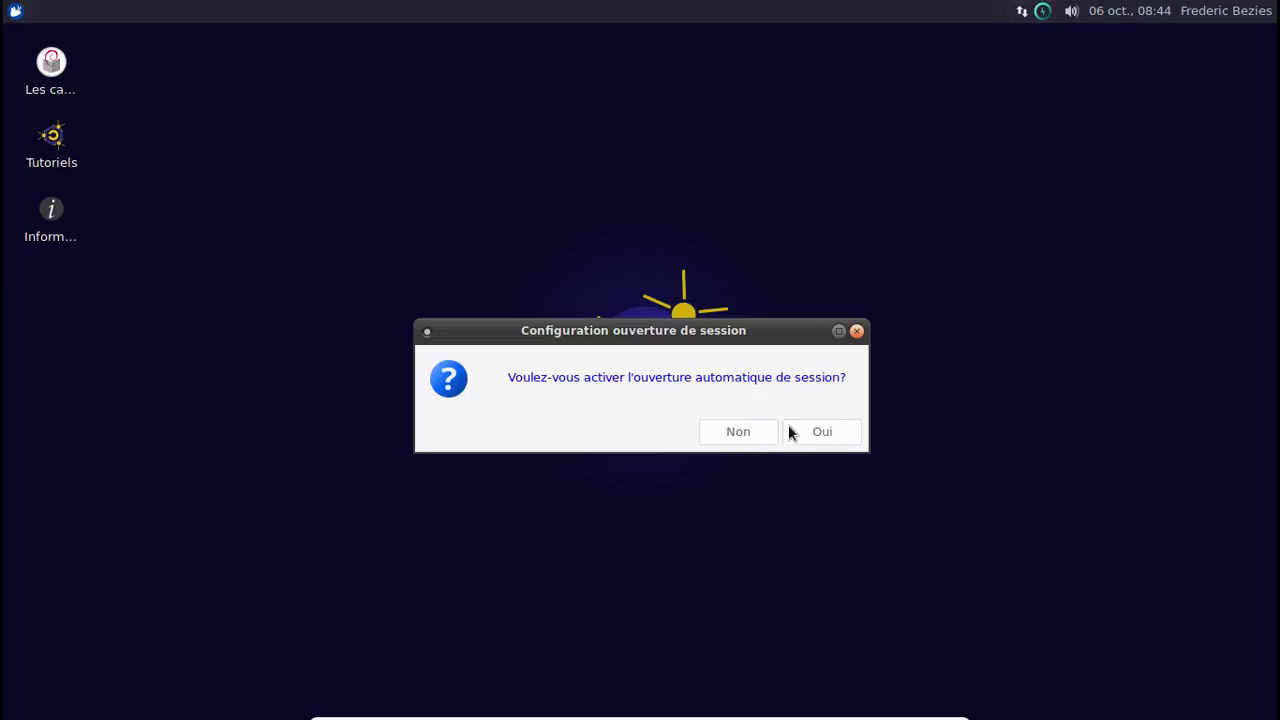
left_click(750, 428)
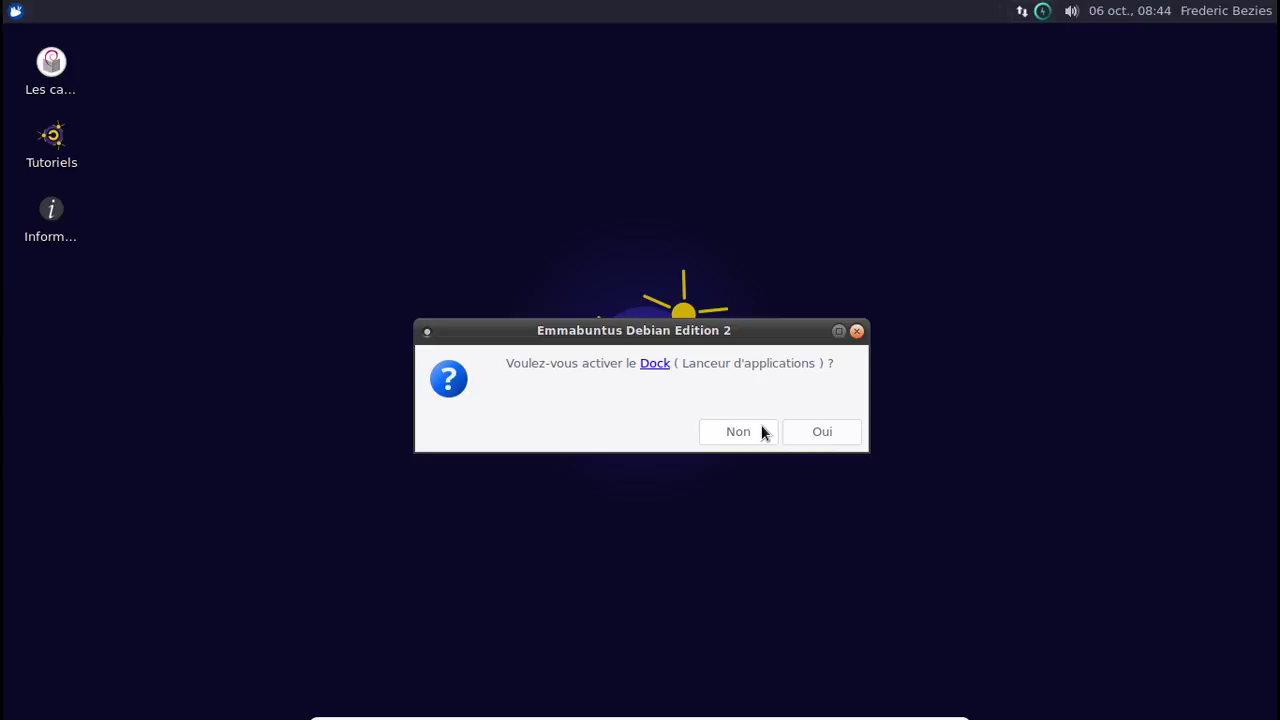
left_click(823, 432)
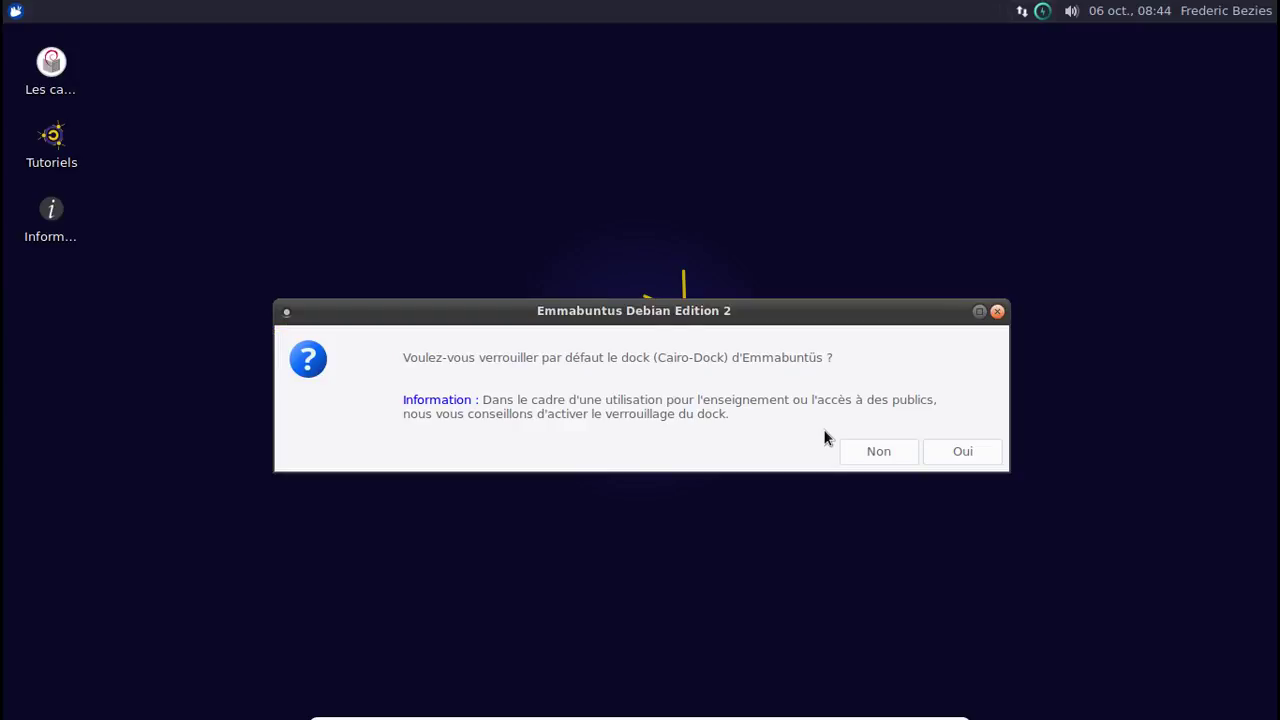
left_click(949, 456)
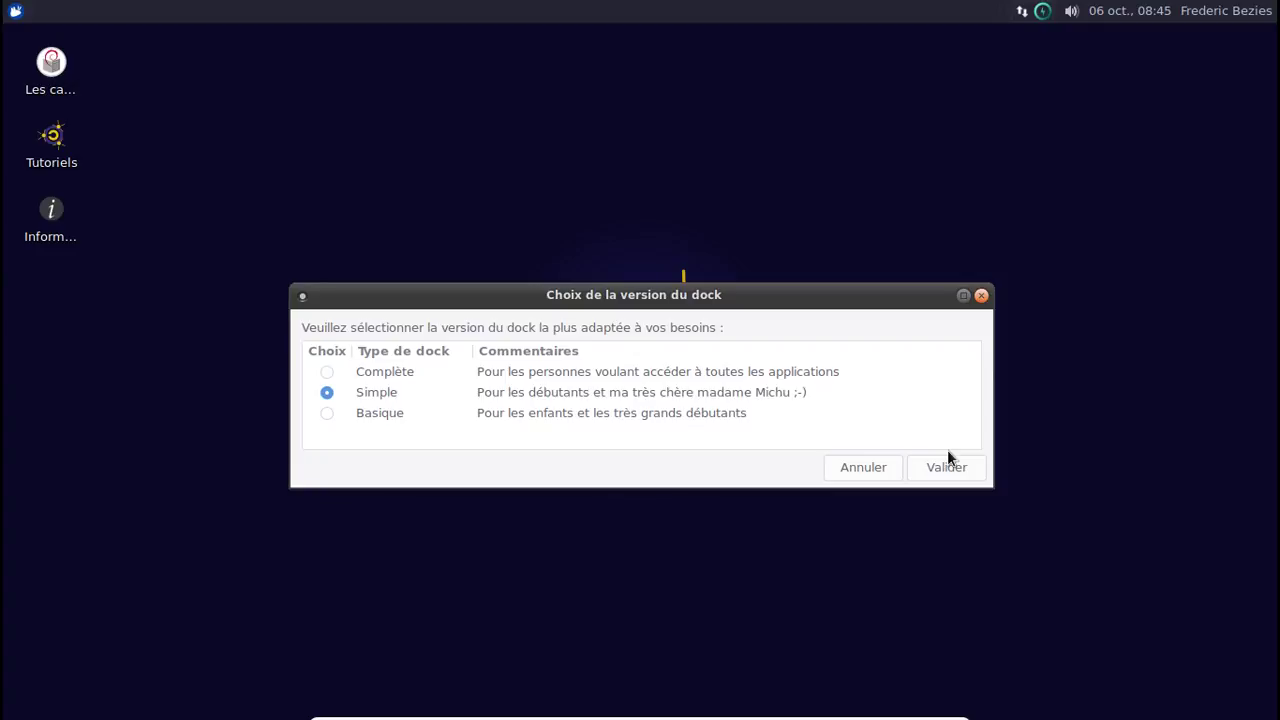
left_click(327, 371)
left_click(940, 469)
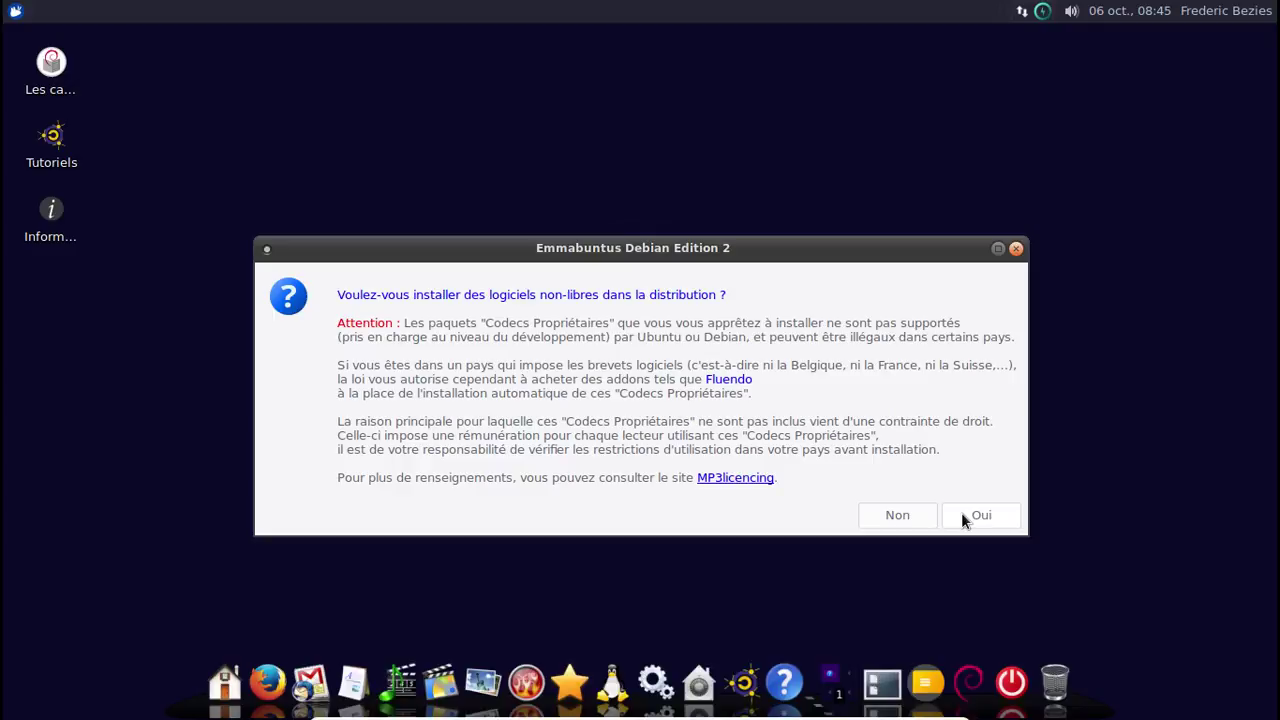
Accept non-free software and confirm Flash, Codecs, Skype, TeamViewer V12, Arial and Calibri fonts.
left_click(962, 515)
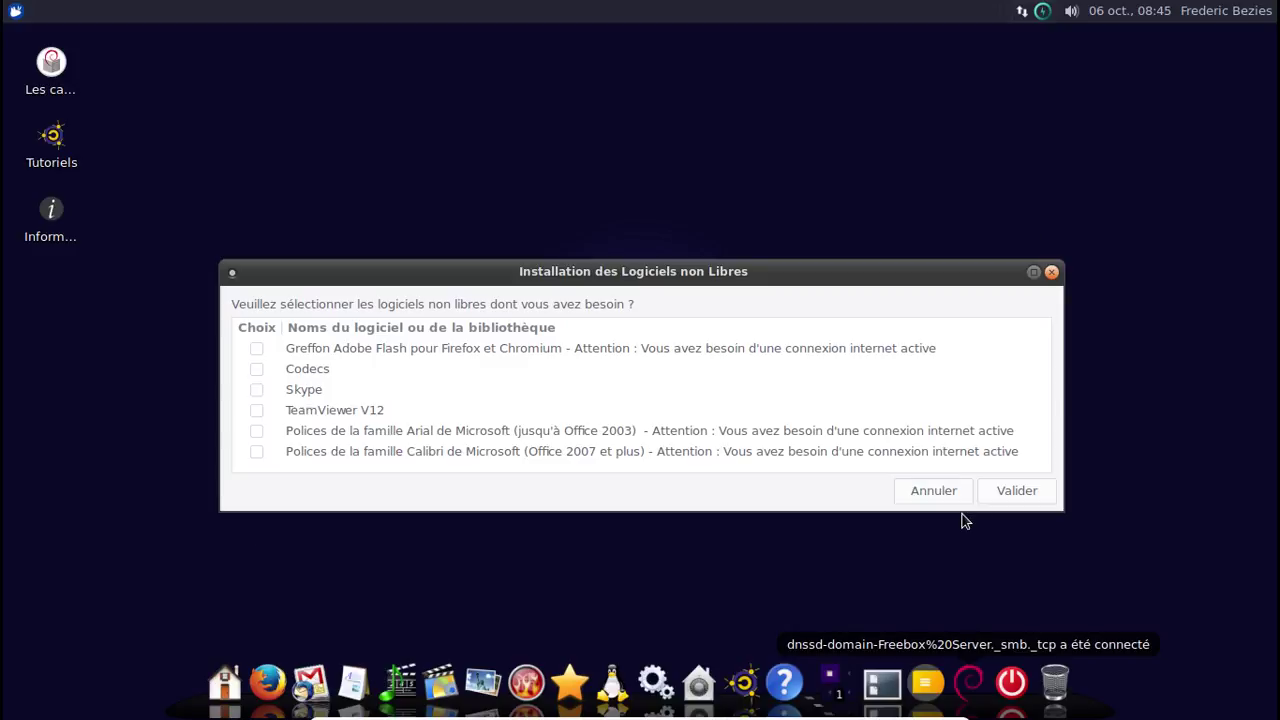
left_click(252, 349)
left_click(256, 369)
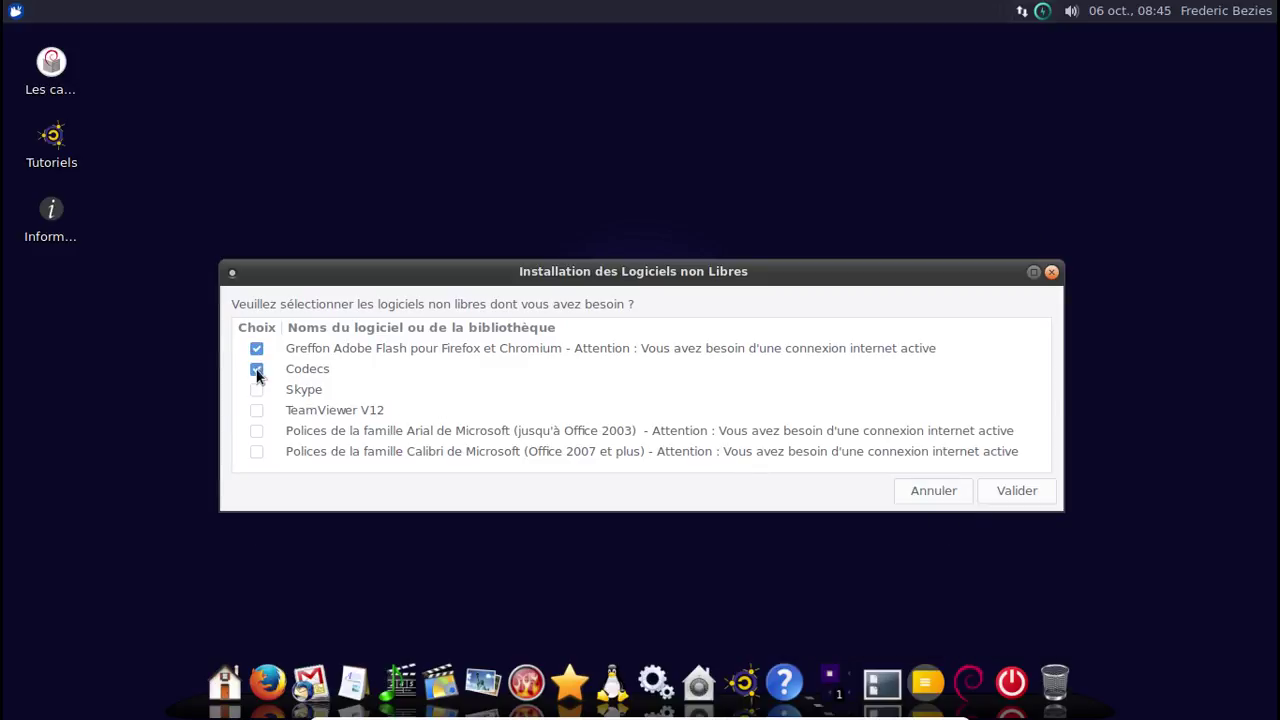
left_click(256, 390)
left_click(256, 410)
left_click(256, 431)
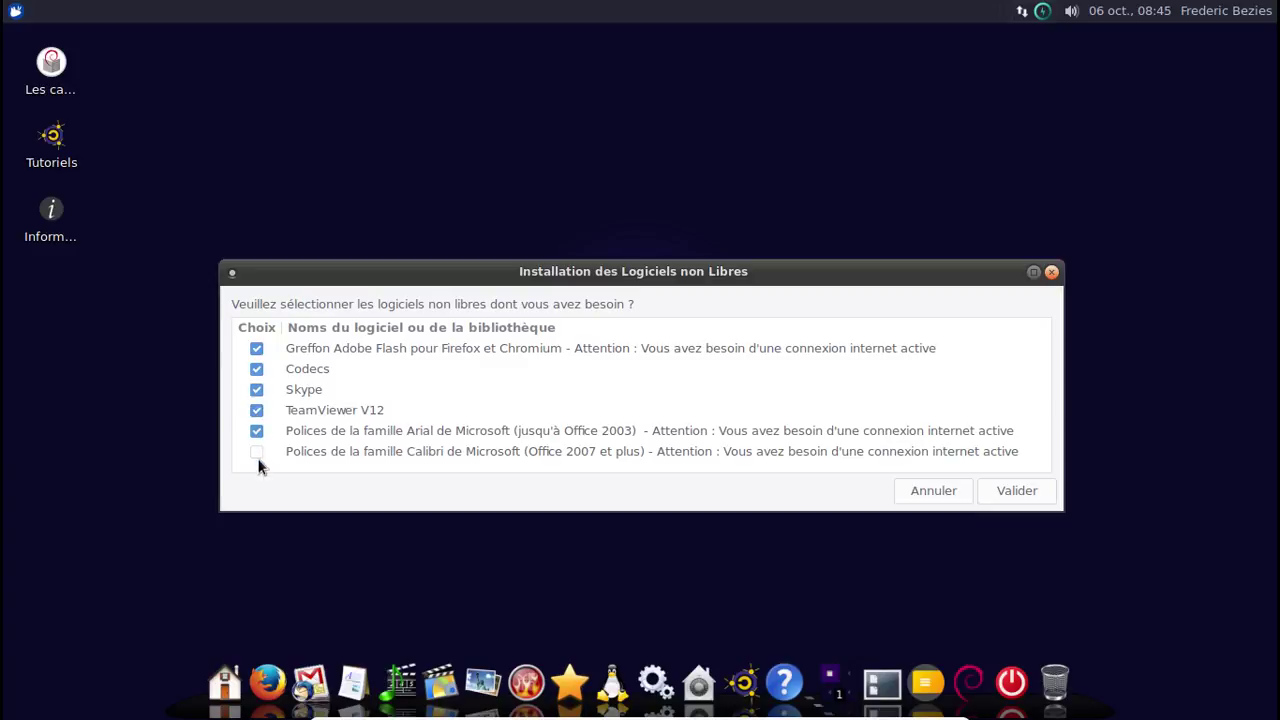
left_click(256, 451)
left_click(1010, 491)
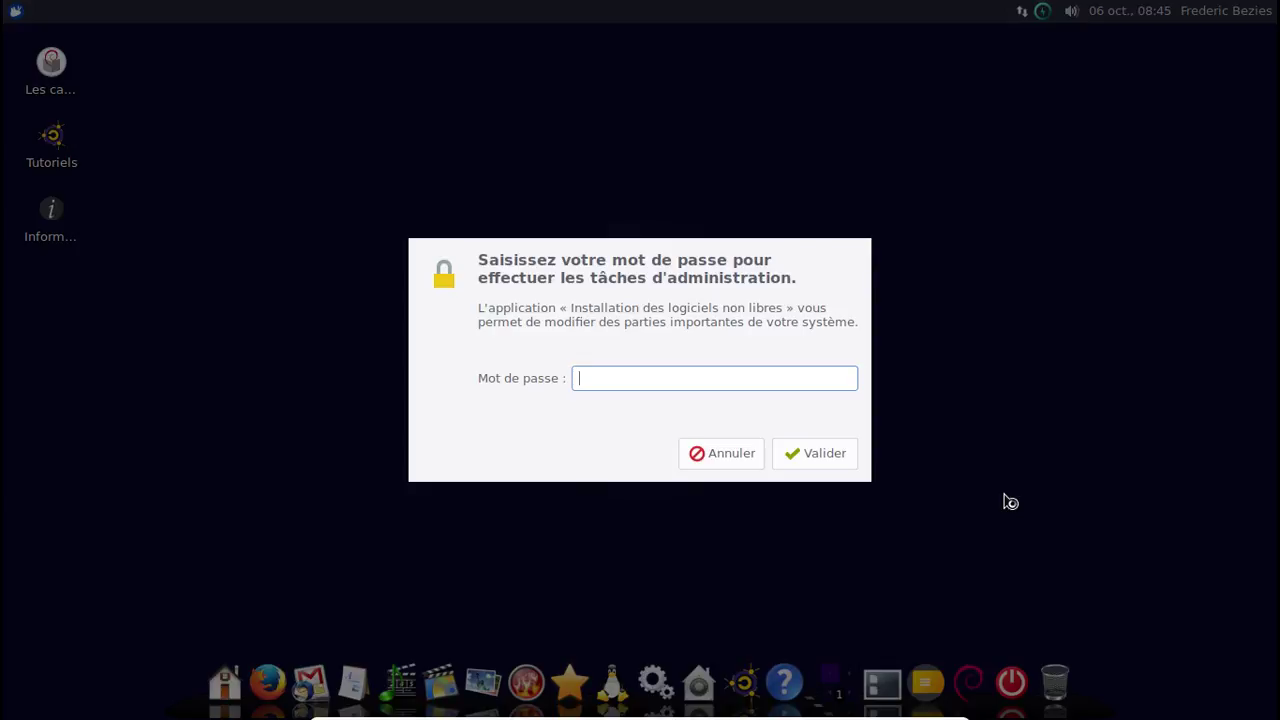
Authenticate with the administrator password to start installing and updating the repositories.
type("••••••••••")
key("Return")
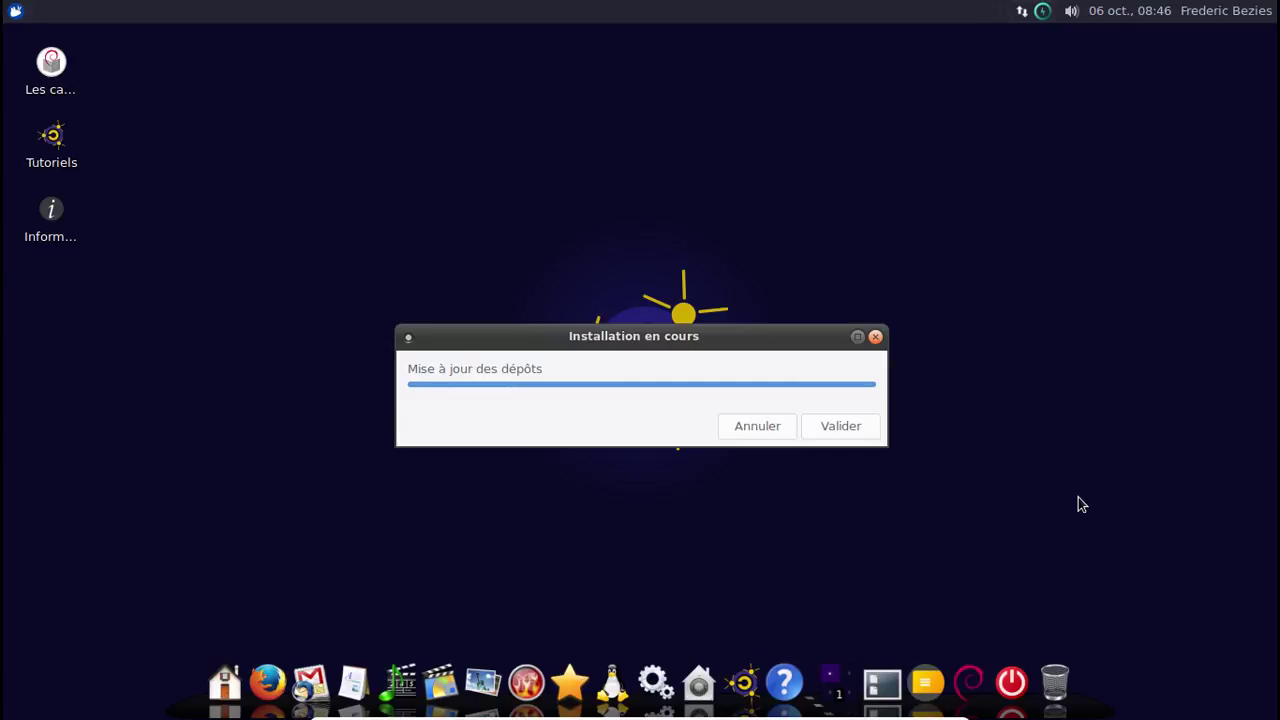
Confirm the repository update, let Calibri install, and dismiss the Important Software Updates notification.
key("Return")
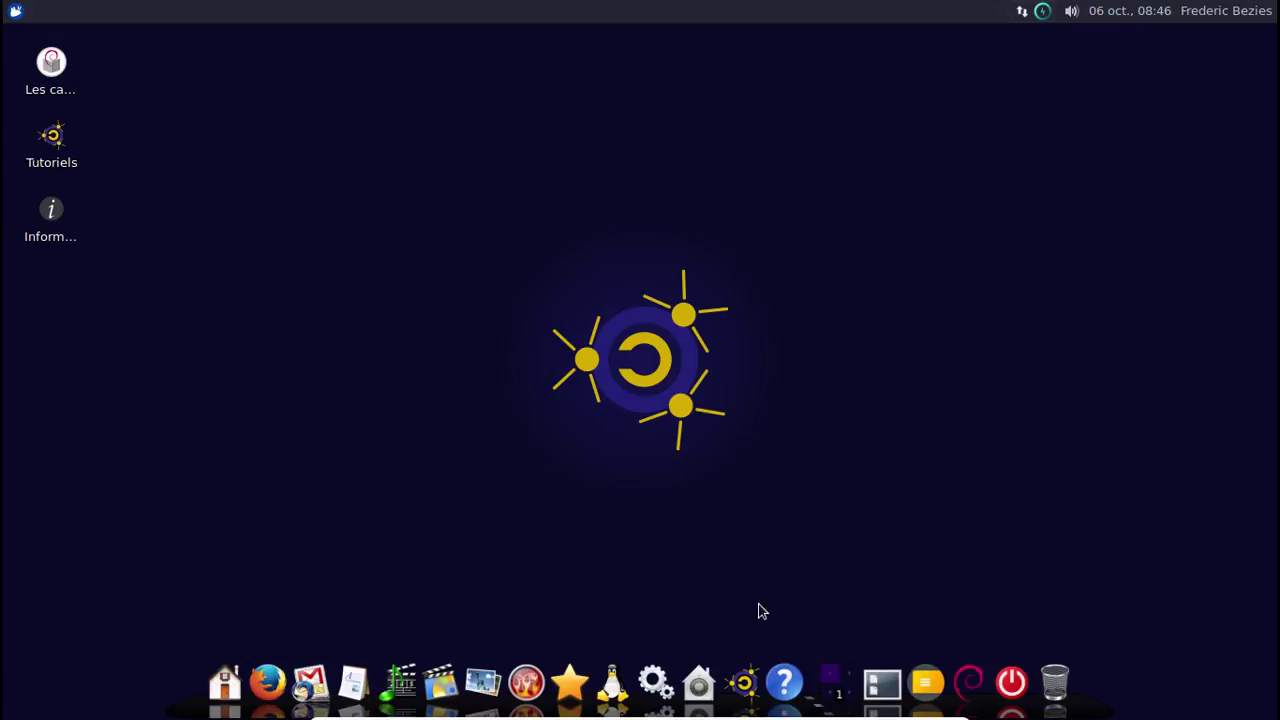
left_click(700, 680)
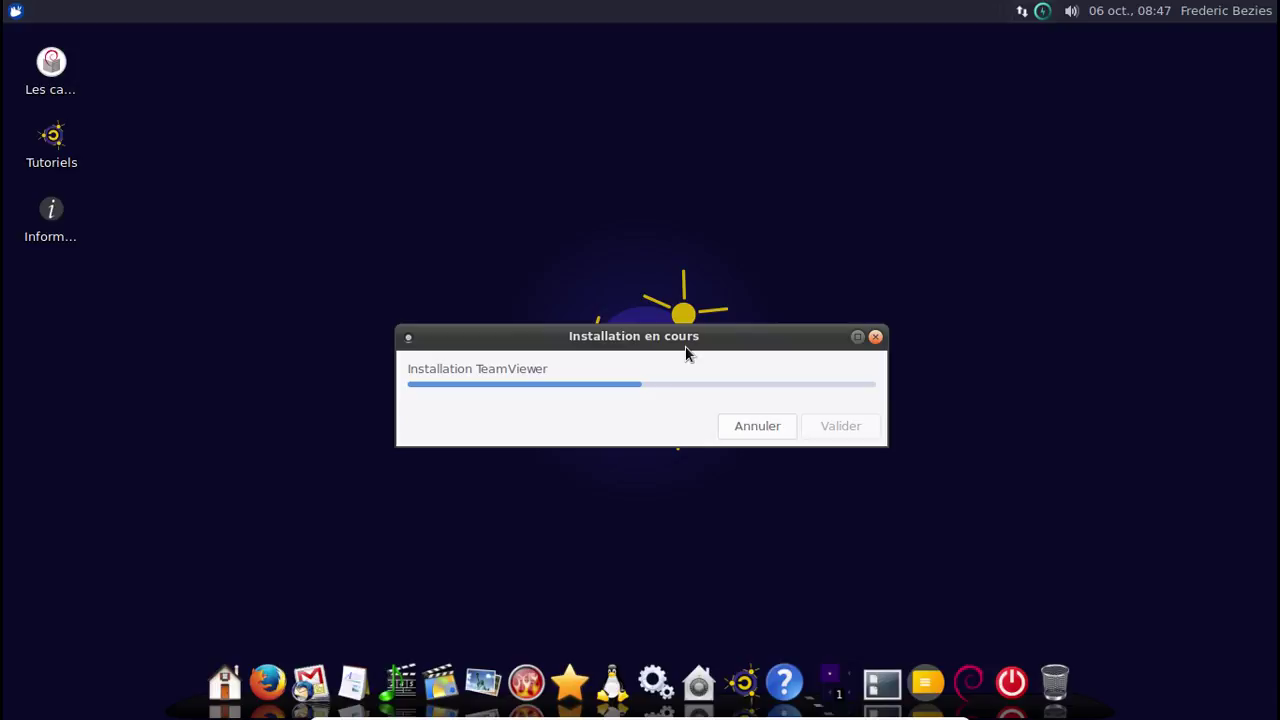
left_click_drag(686, 352, 660, 341)
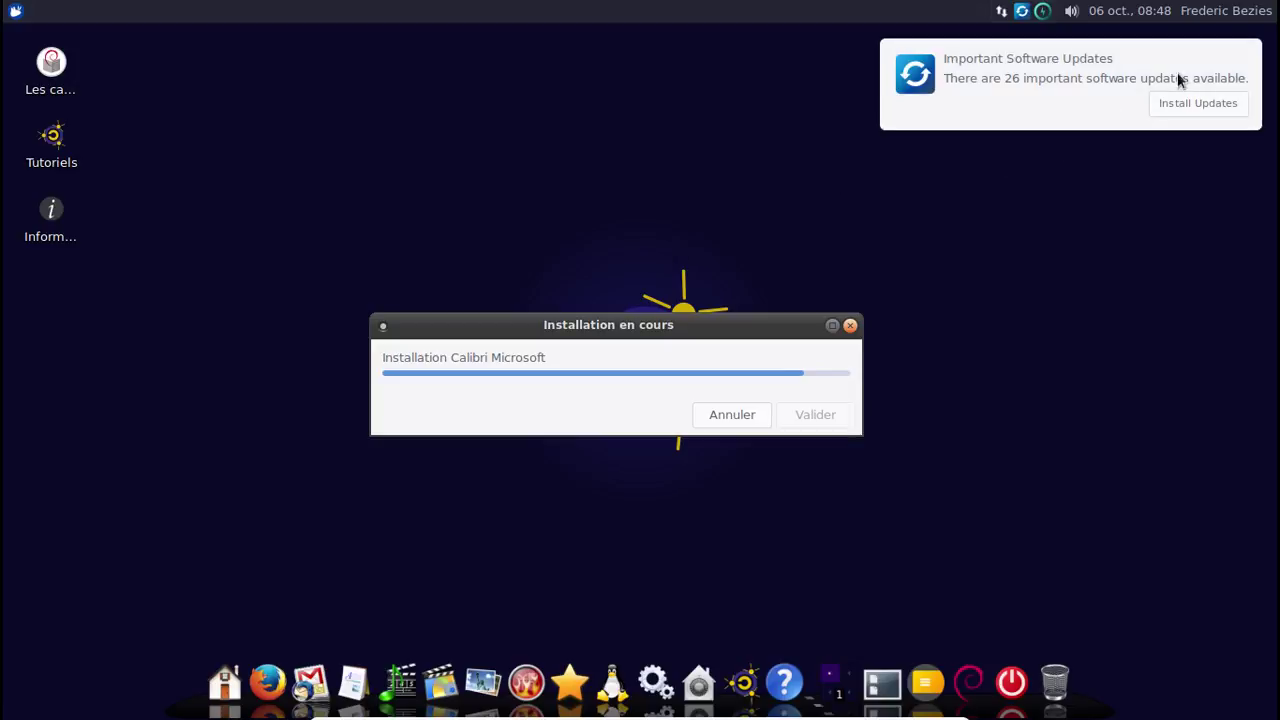
left_click(1236, 67)
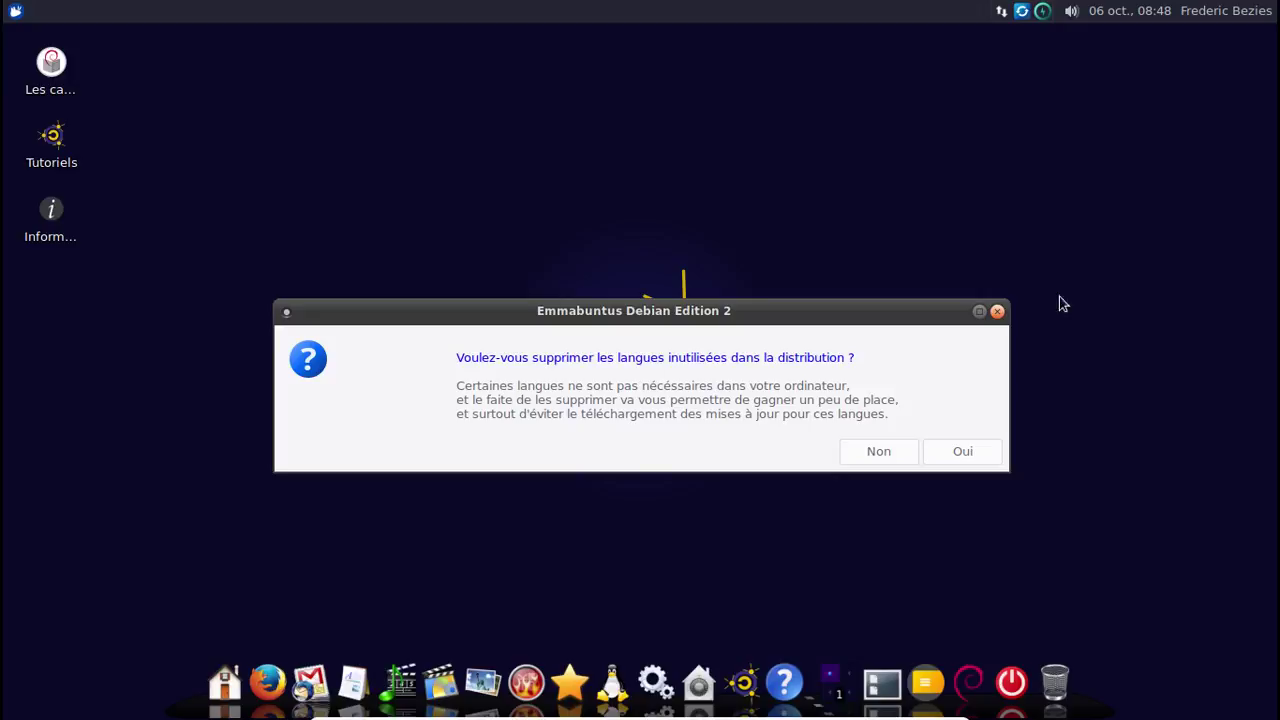
Agree to remove languages and mark English, Español, Italiano, Deutsch, Português and Arabian for removal.
left_click(960, 455)
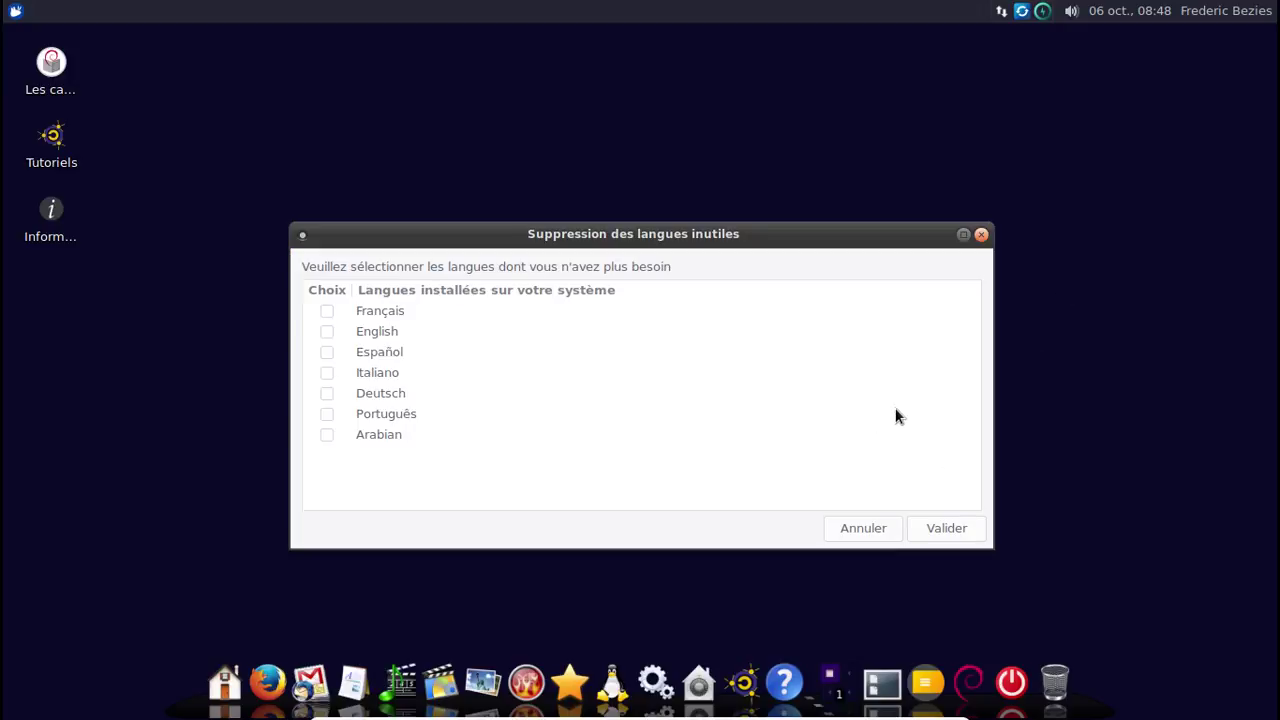
left_click(327, 331)
left_click(327, 354)
left_click(327, 375)
left_click(327, 394)
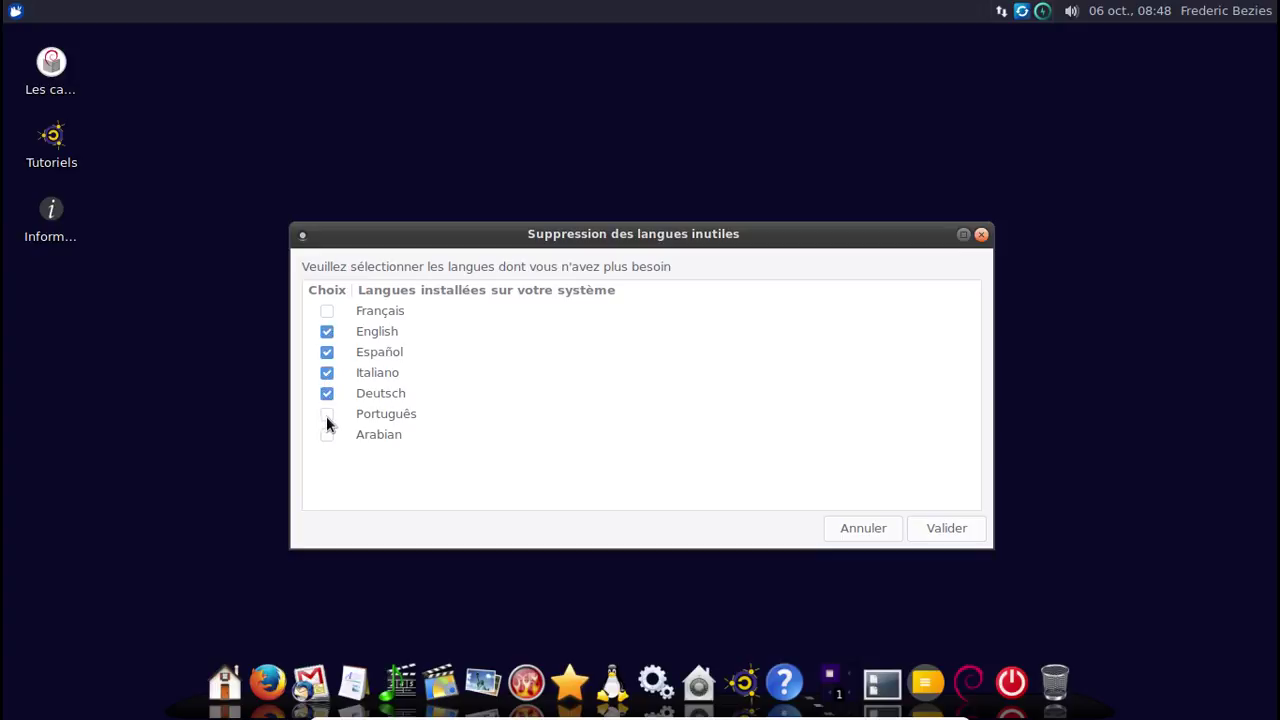
left_click(327, 415)
left_click(327, 435)
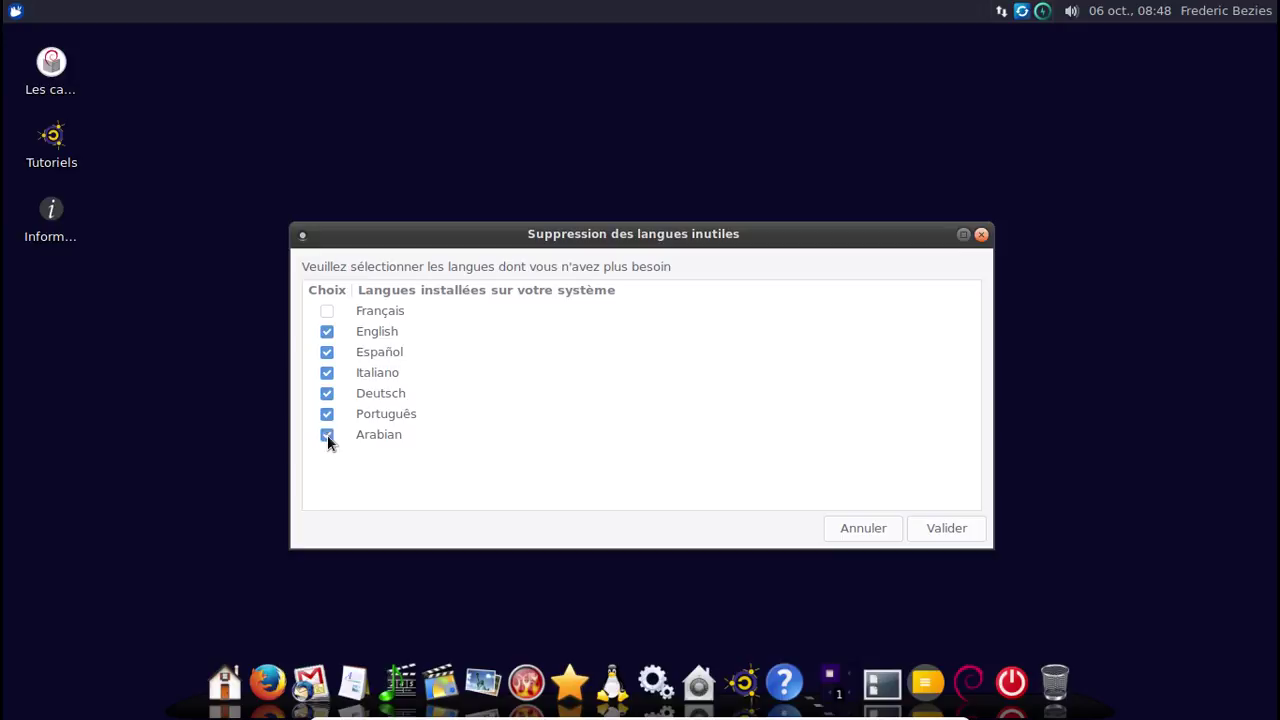
left_click(931, 521)
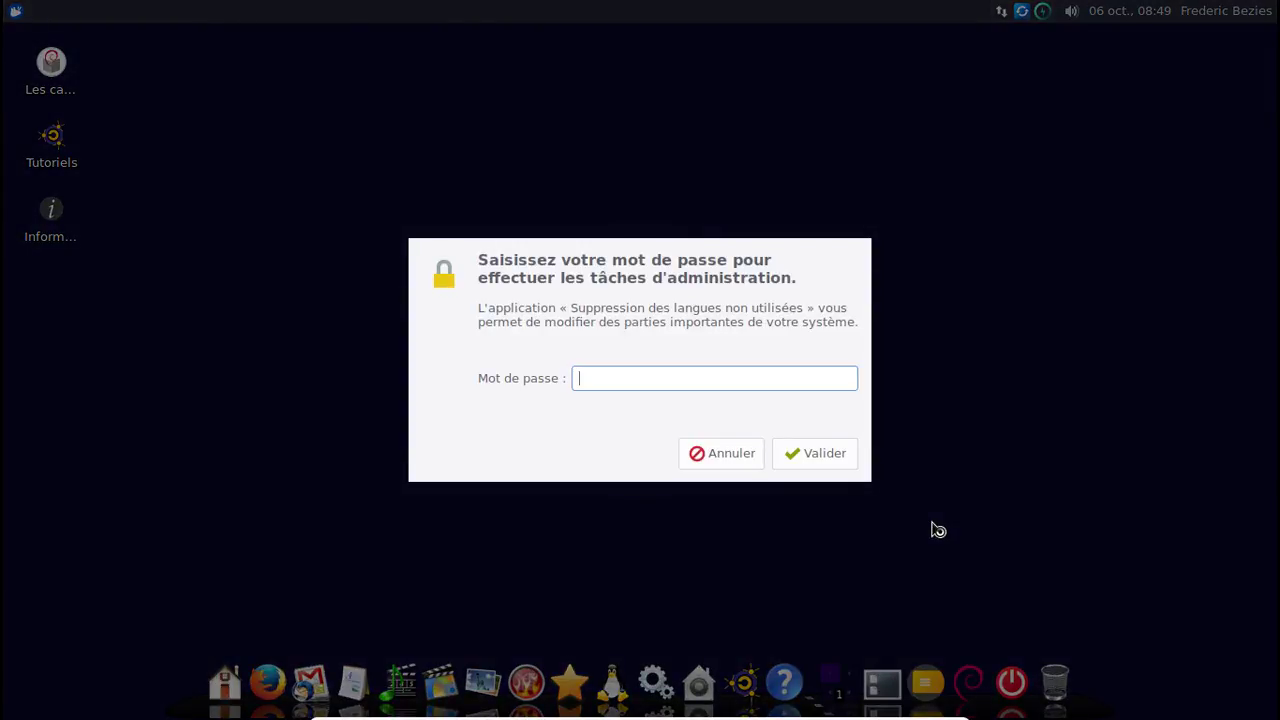
Authorise the language removal with the administrator password, correcting a typo.
type("•••••••••")
key("BackSpace")
key("BackSpace")
key("BackSpace")
key("BackSpace")
key("BackSpace")
key("BackSpace")
key("BackSpace")
key("BackSpace")
key("BackSpace")
type("•••••••")
key("Return")
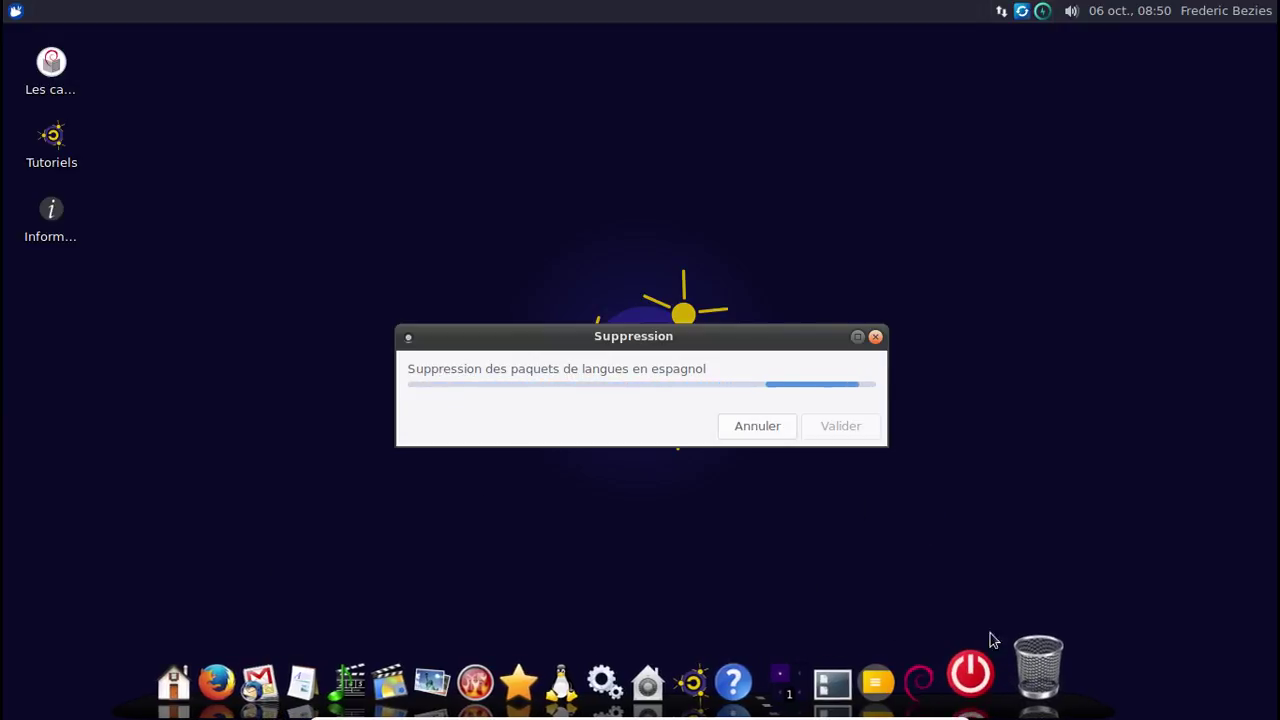
left_click(14, 13)
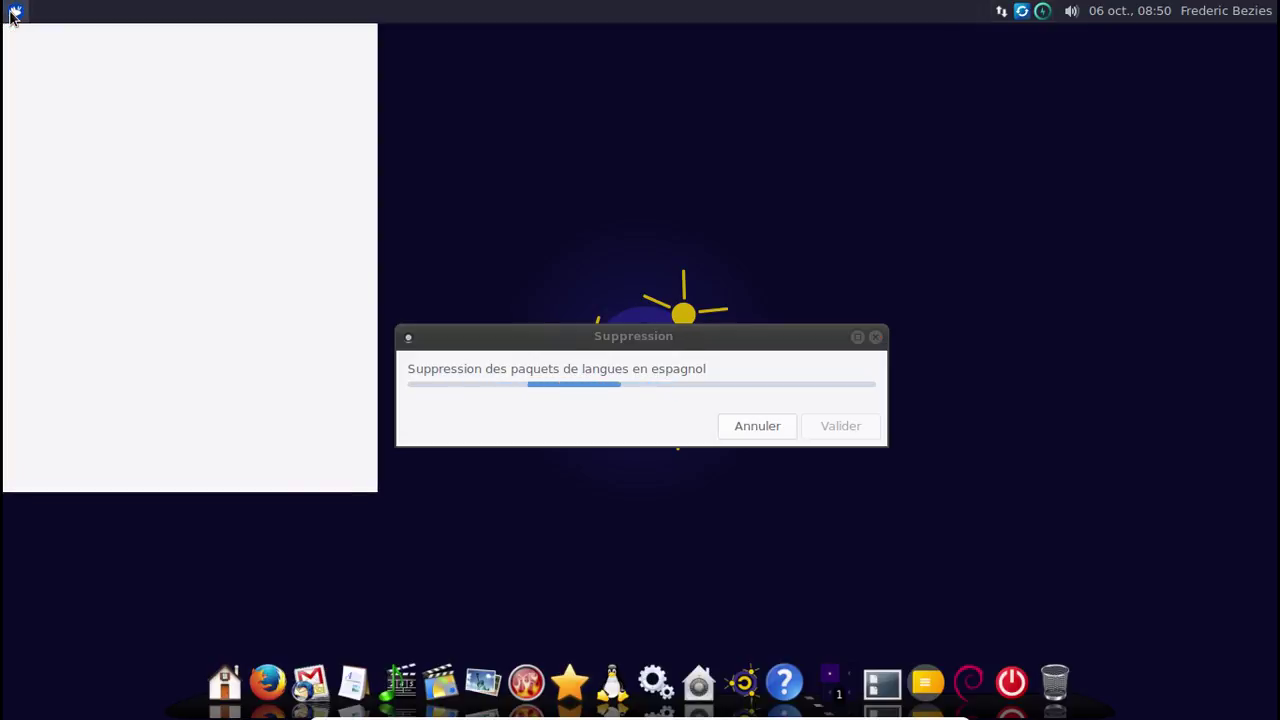
scroll(286, 134, "down", 2)
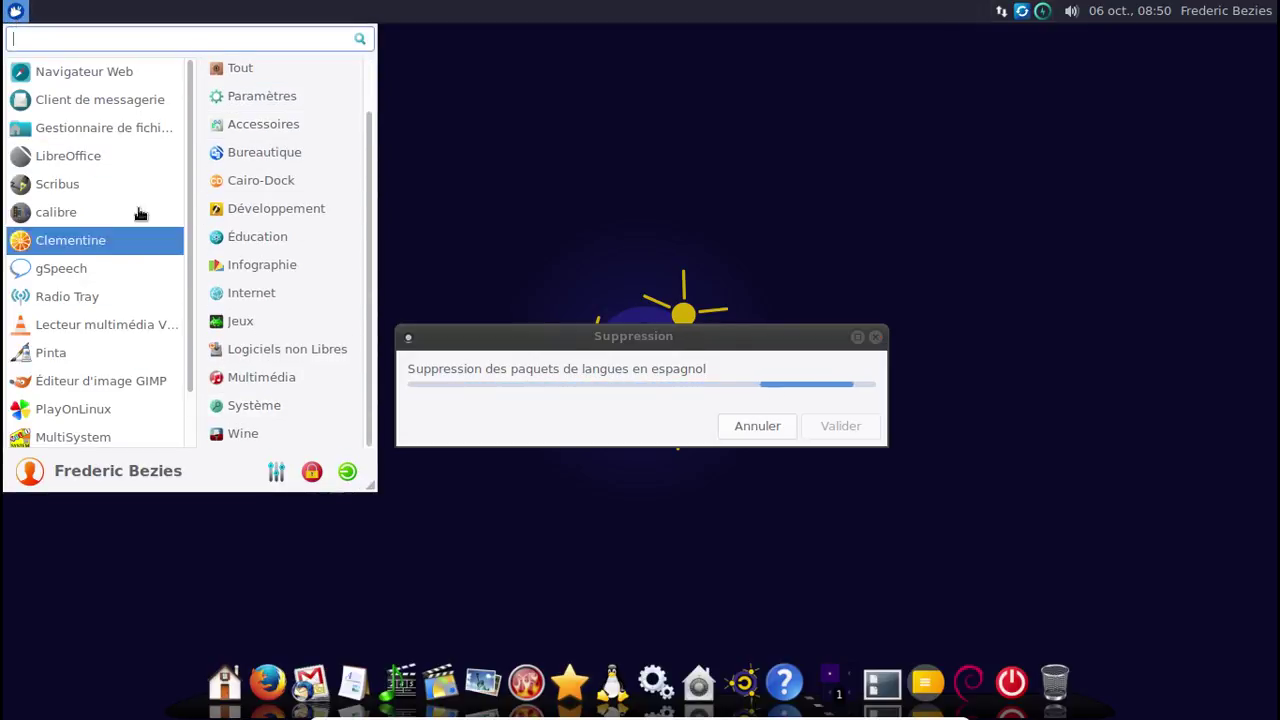
scroll(150, 180, "down", 2)
scroll(157, 163, "up", 2)
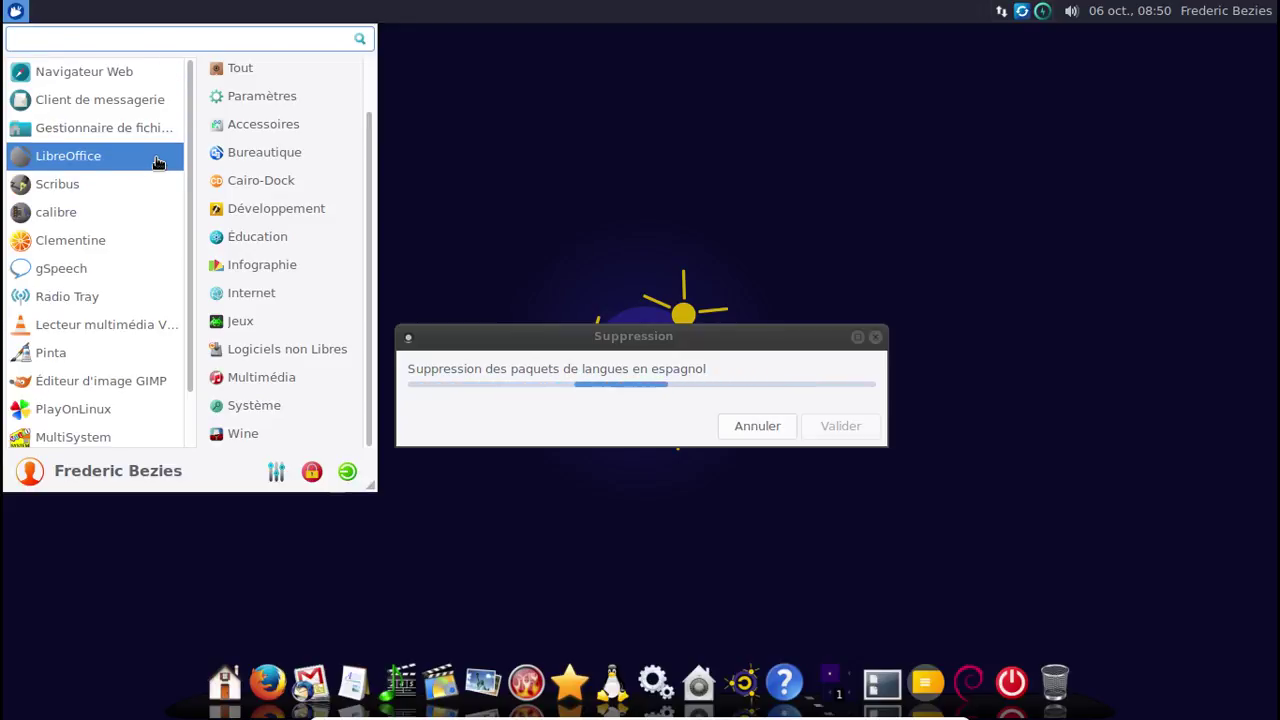
scroll(298, 309, "up", 2)
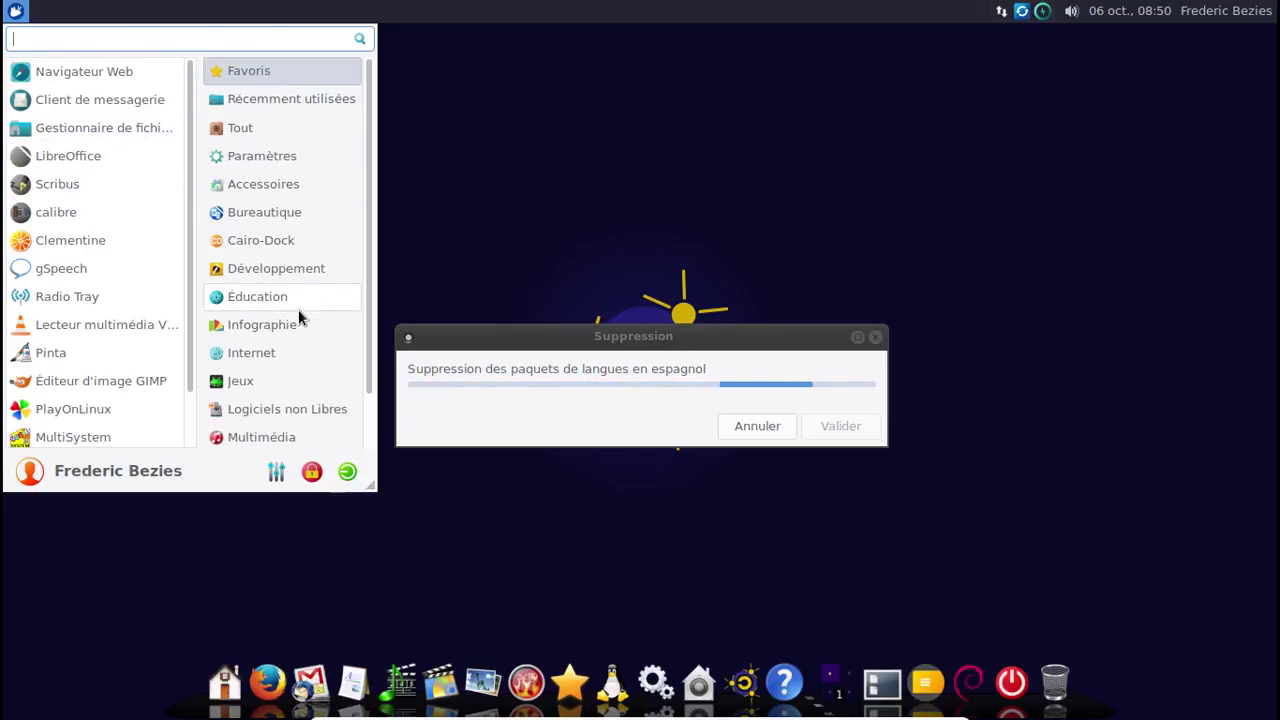
scroll(140, 137, "down", 2)
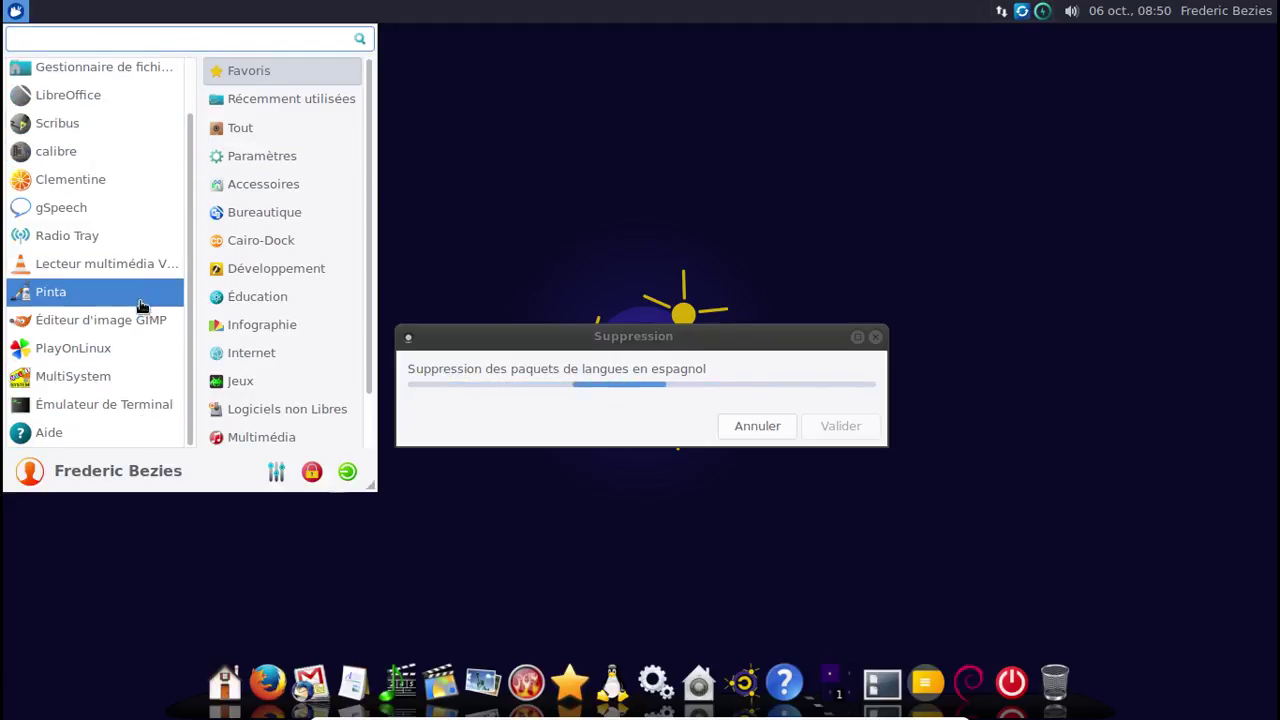
left_click(437, 49)
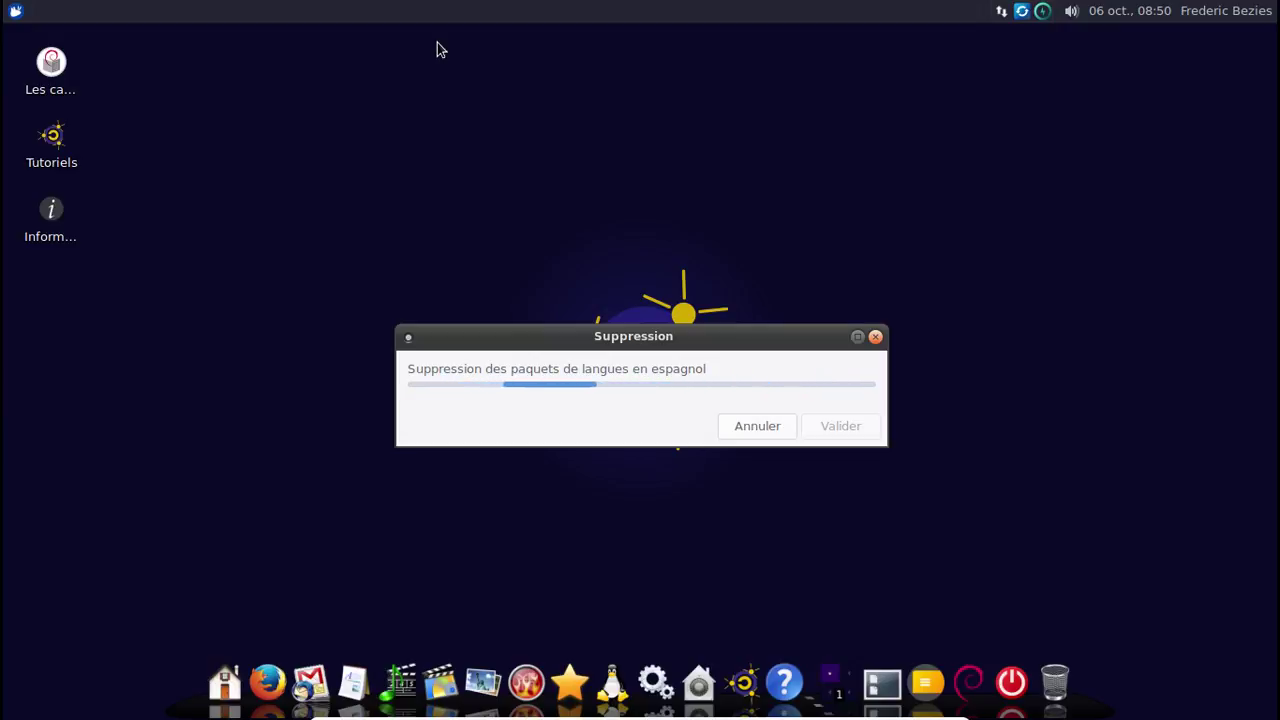
left_click(16, 12)
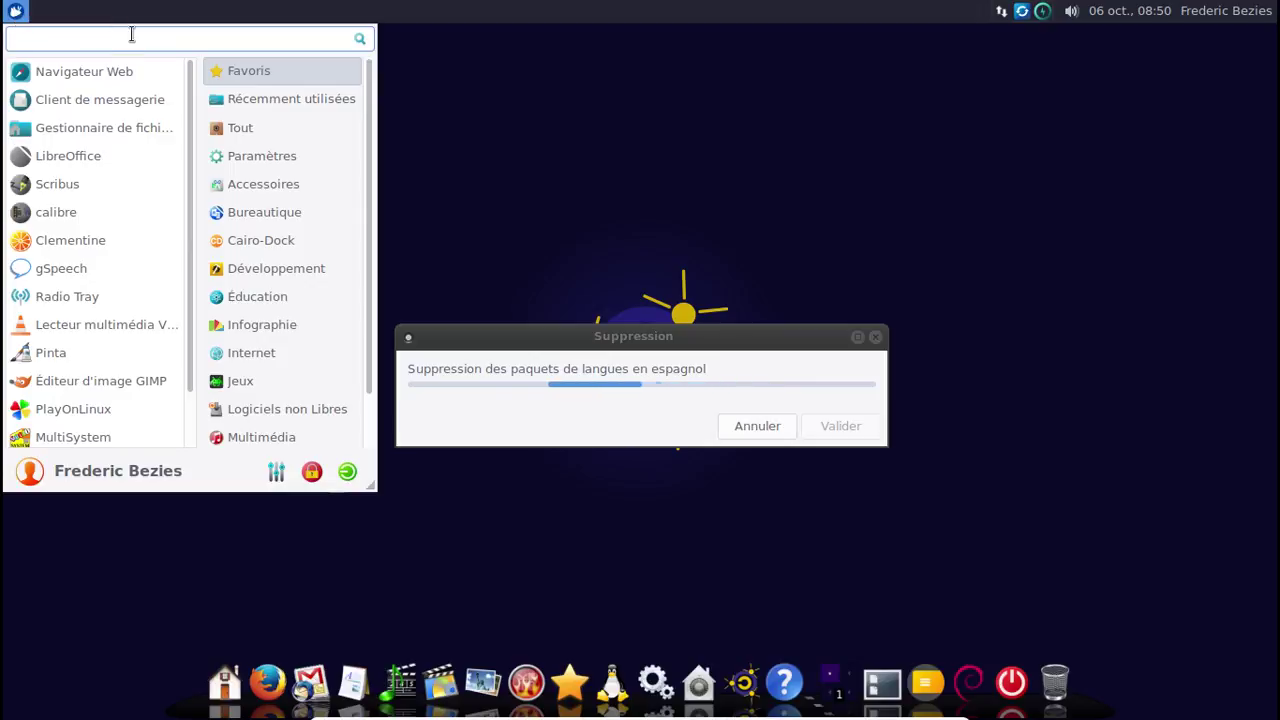
type("cario")
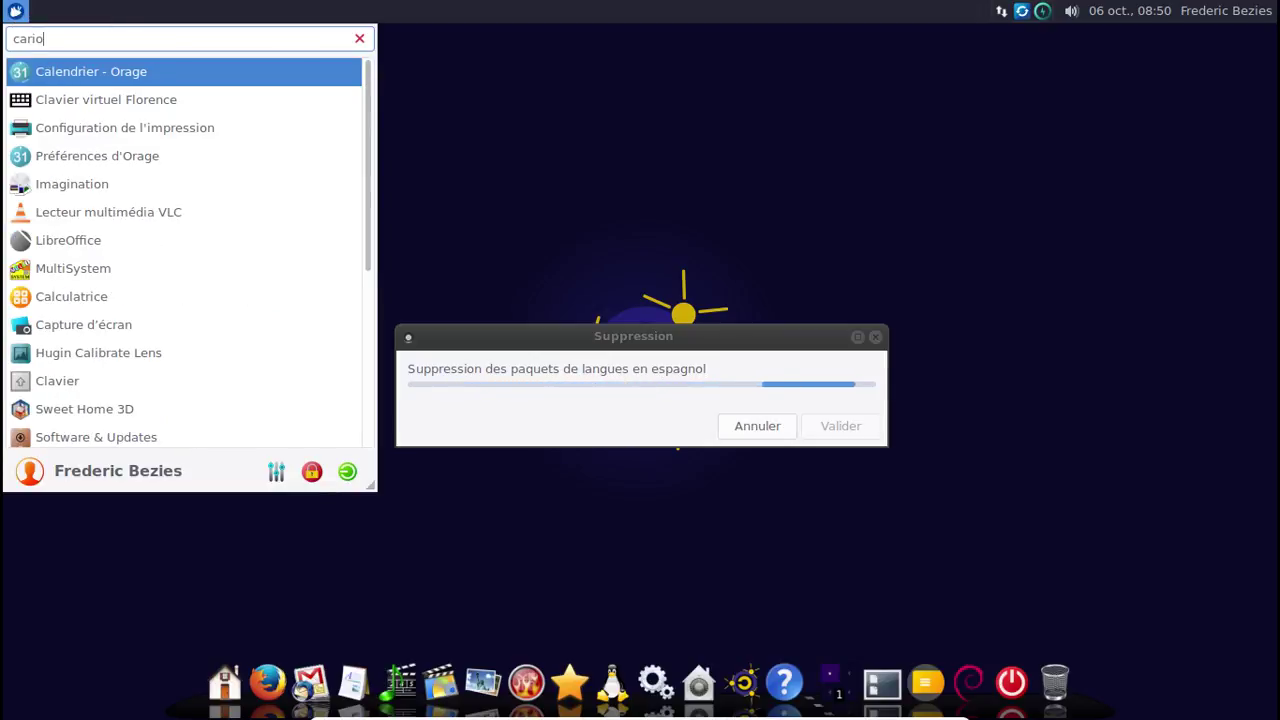
key("BackSpace")
key("BackSpace")
key("BackSpace")
type("iro")
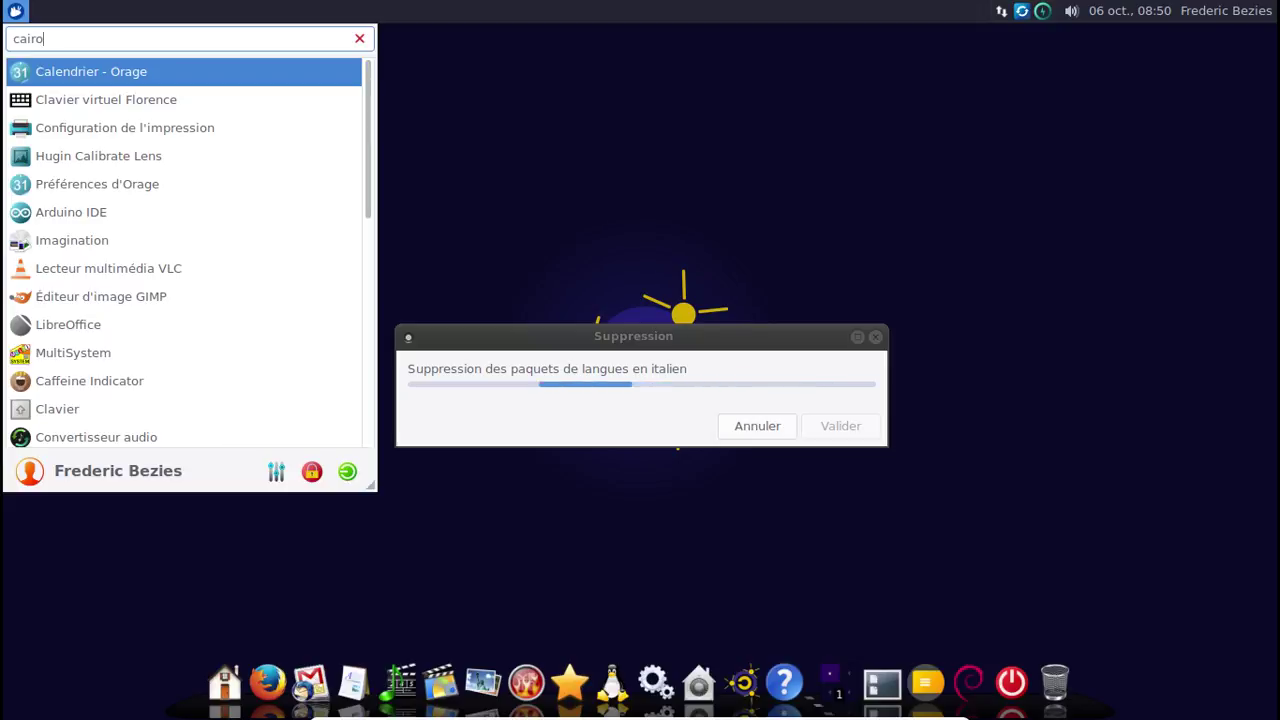
key("BackSpace")
key("BackSpace")
key("BackSpace")
key("BackSpace")
key("BackSpace")
type("doi")
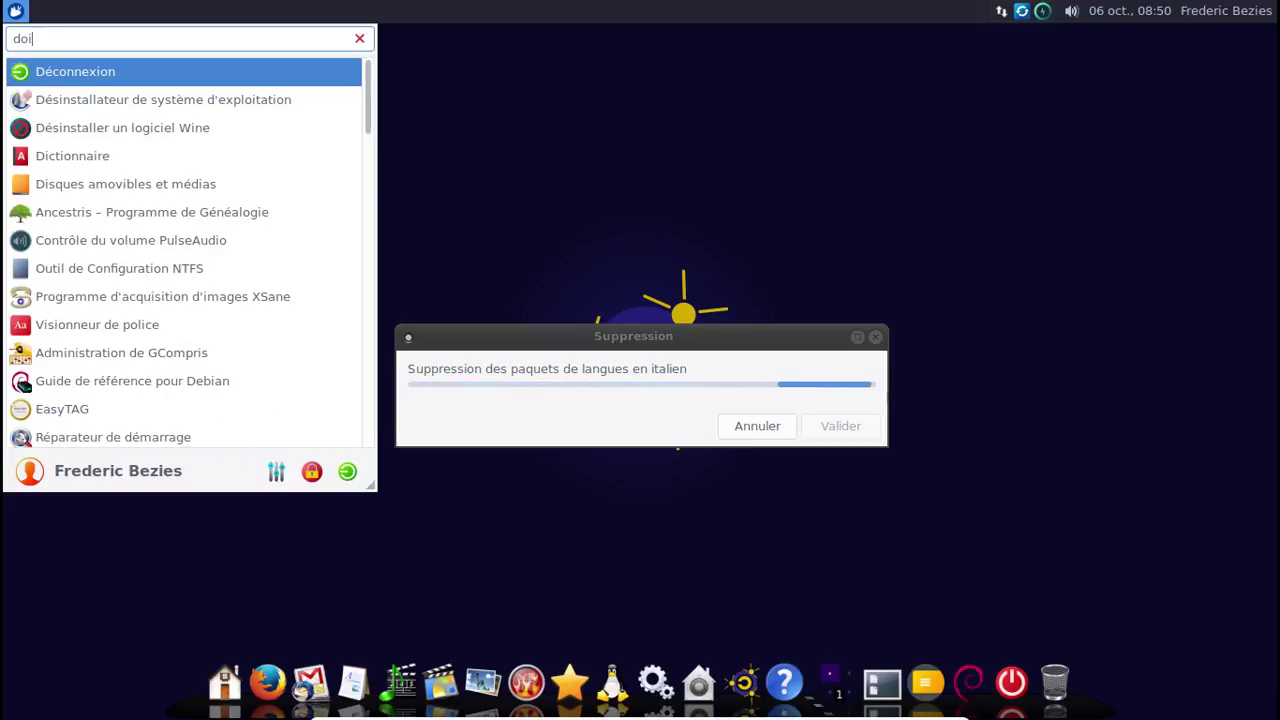
key("BackSpace")
type("ck")
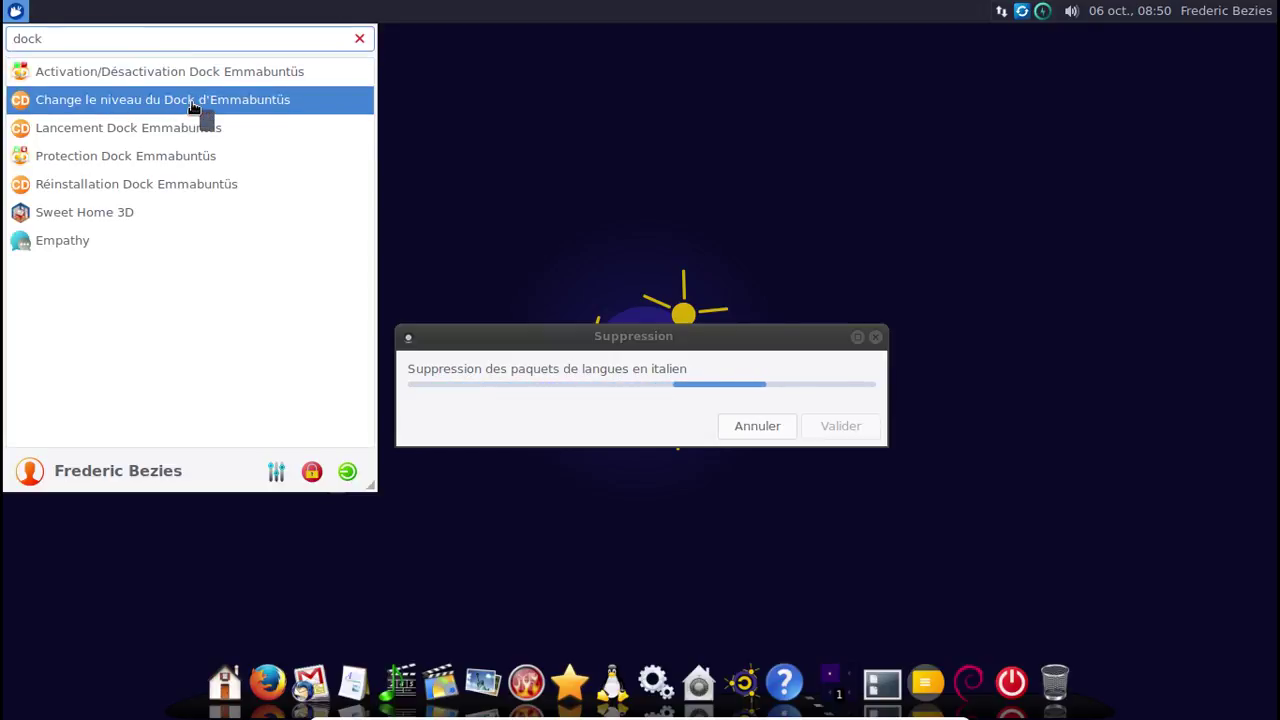
key("Escape")
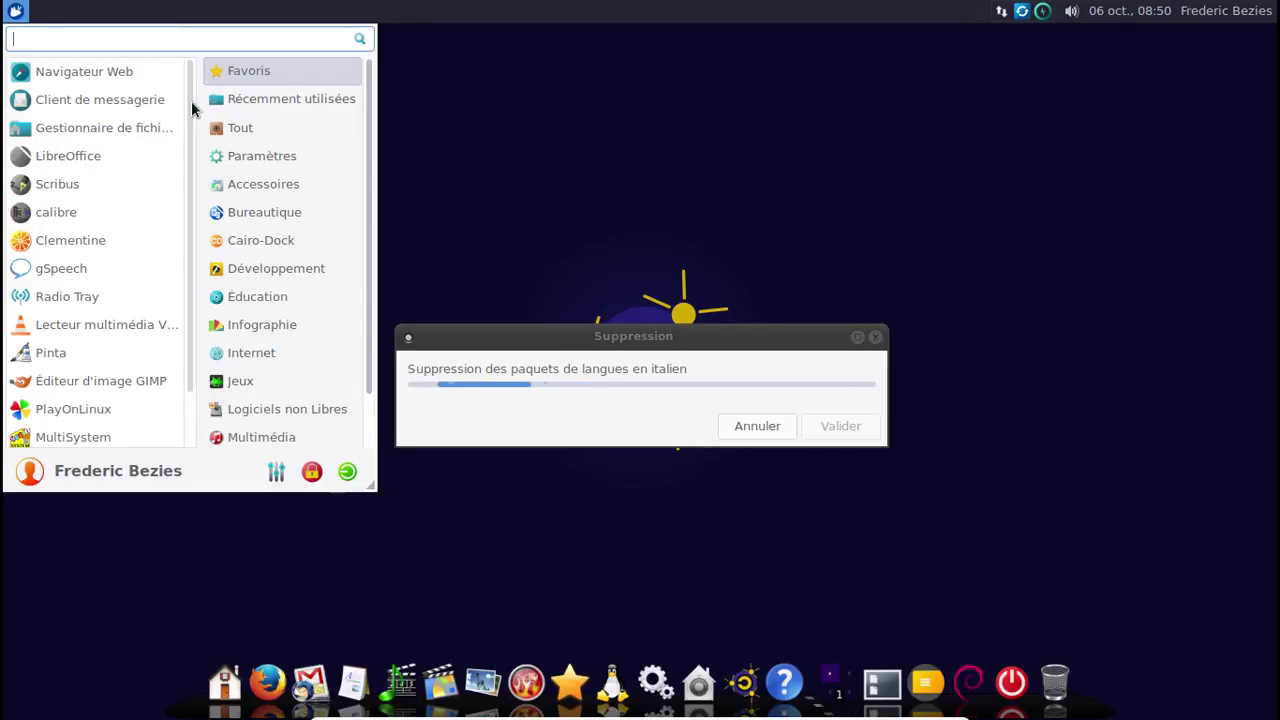
Close the Whisker menu and move the Suppression window aside while removal finishes.
key("Escape")
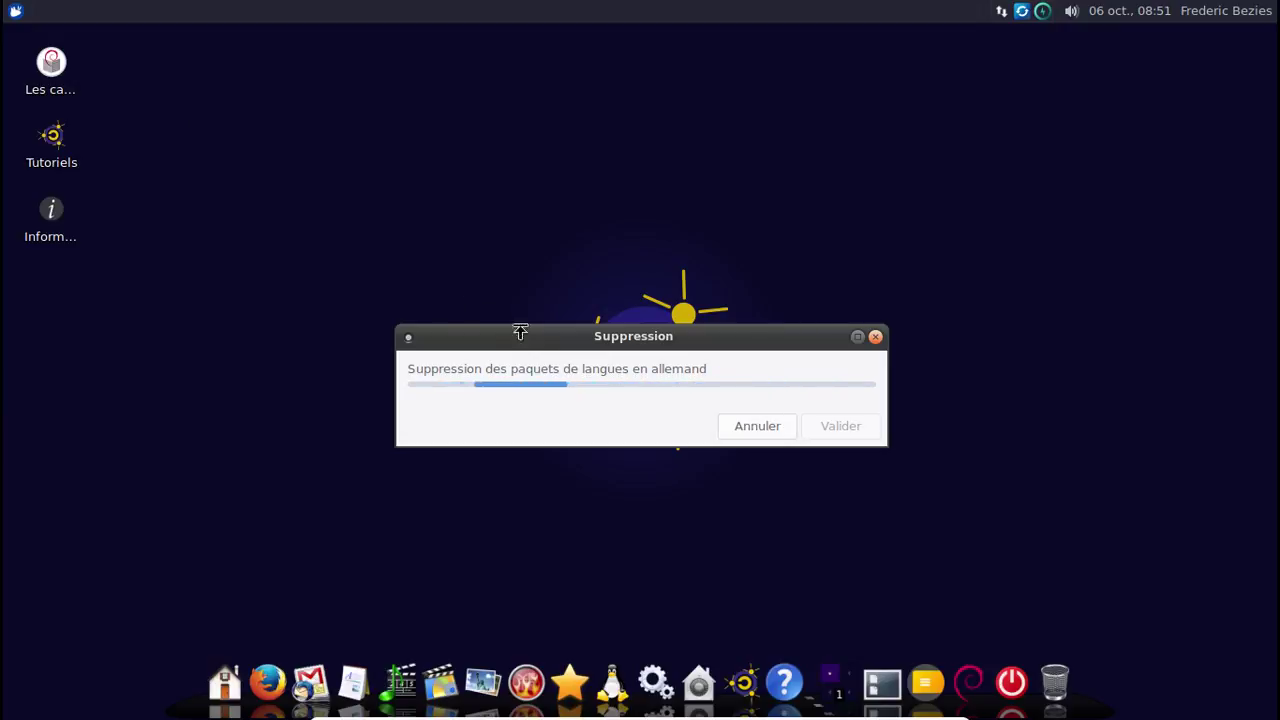
mouse_move(526, 340)
left_mouse_down()
mouse_move(480, 226)
mouse_move(515, 341)
left_mouse_up()
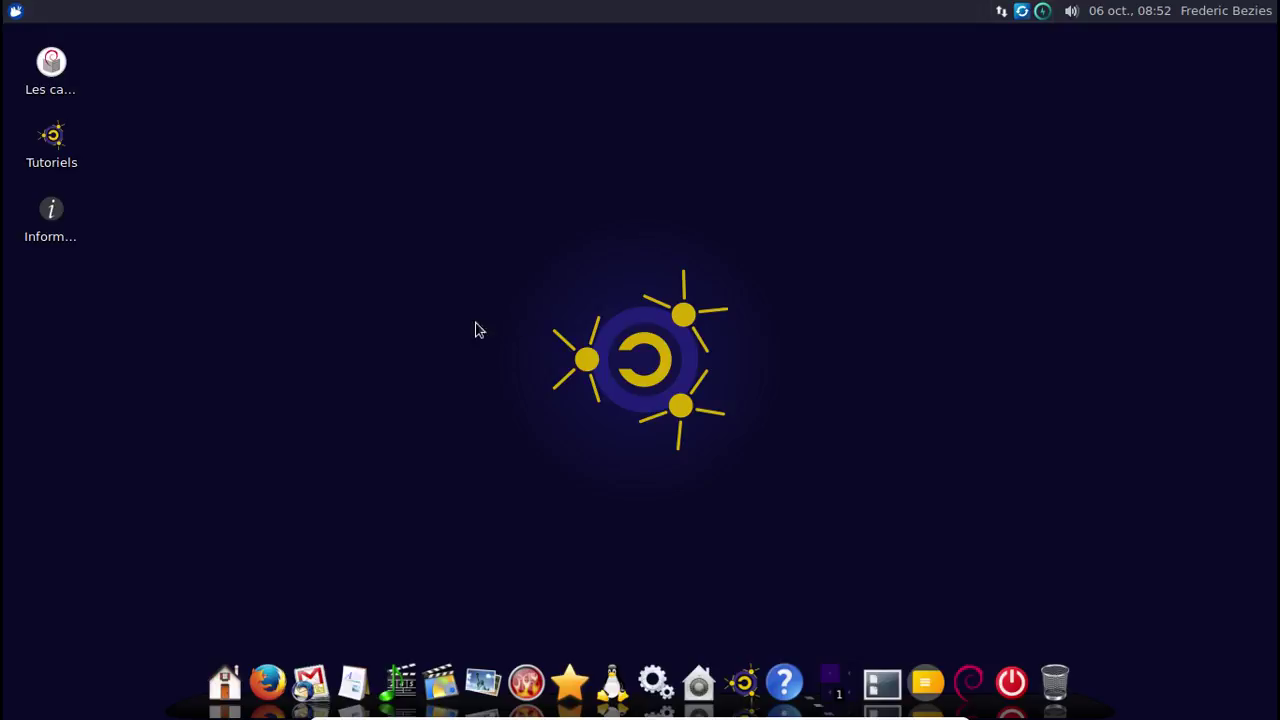
Check for updates and install the 21 available package updates with the administrator password.
right_click(1024, 17)
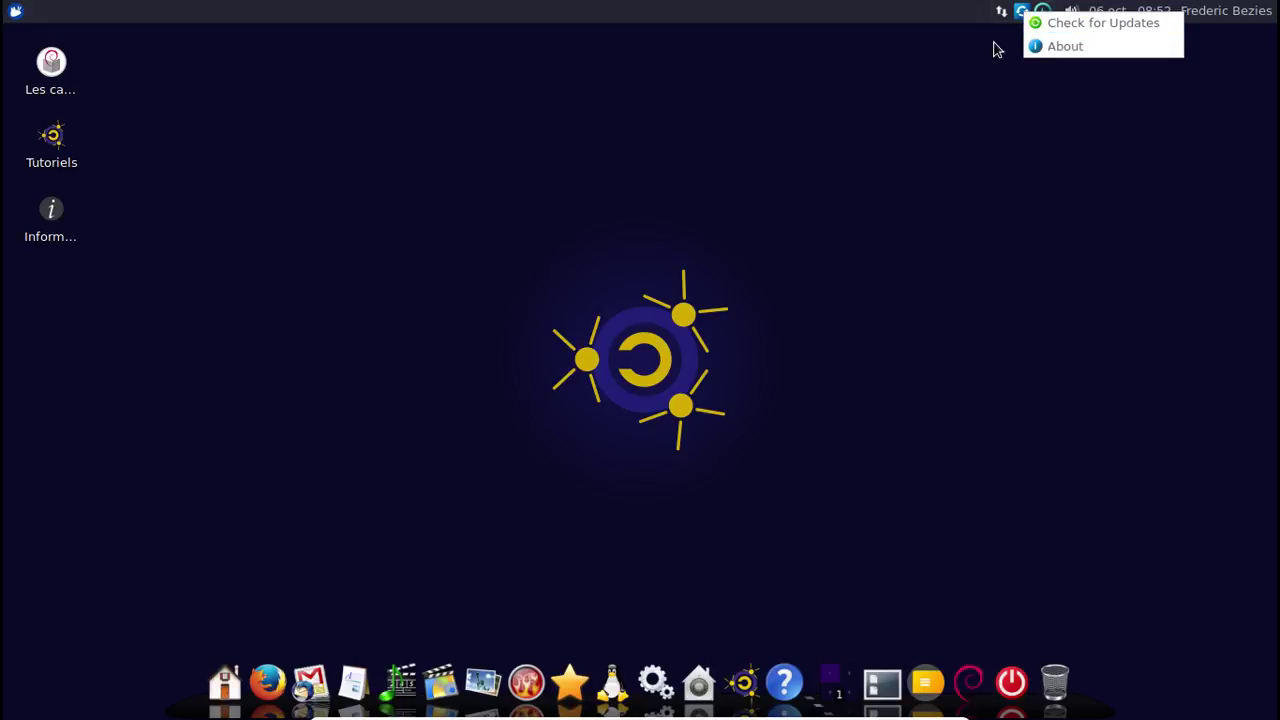
left_click(994, 46)
left_click(1022, 14)
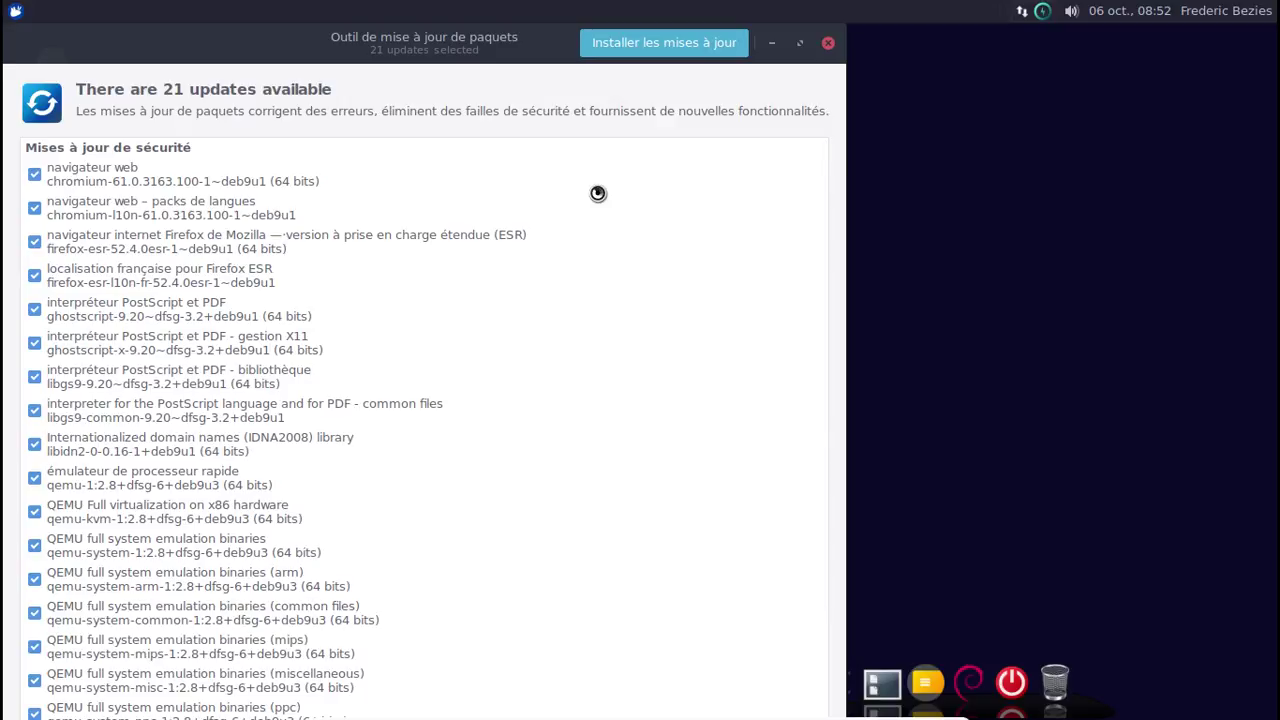
scroll(598, 193, "down", 2)
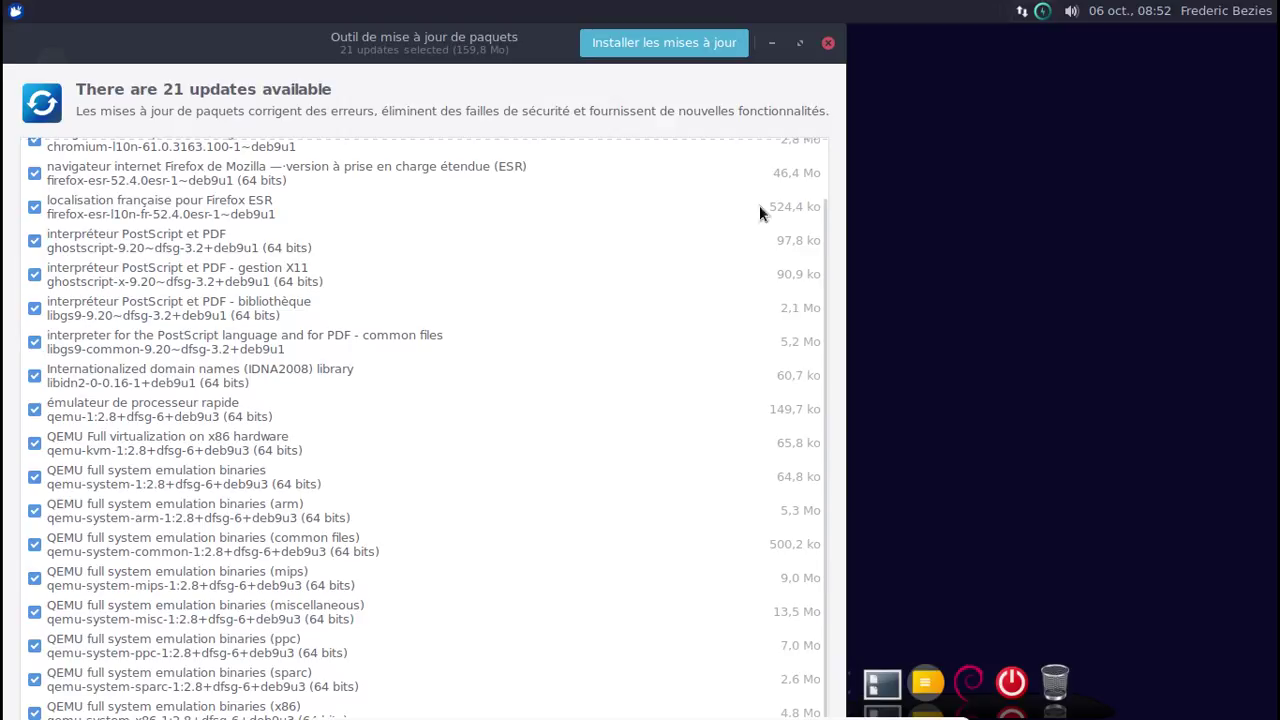
scroll(832, 300, "down", 1)
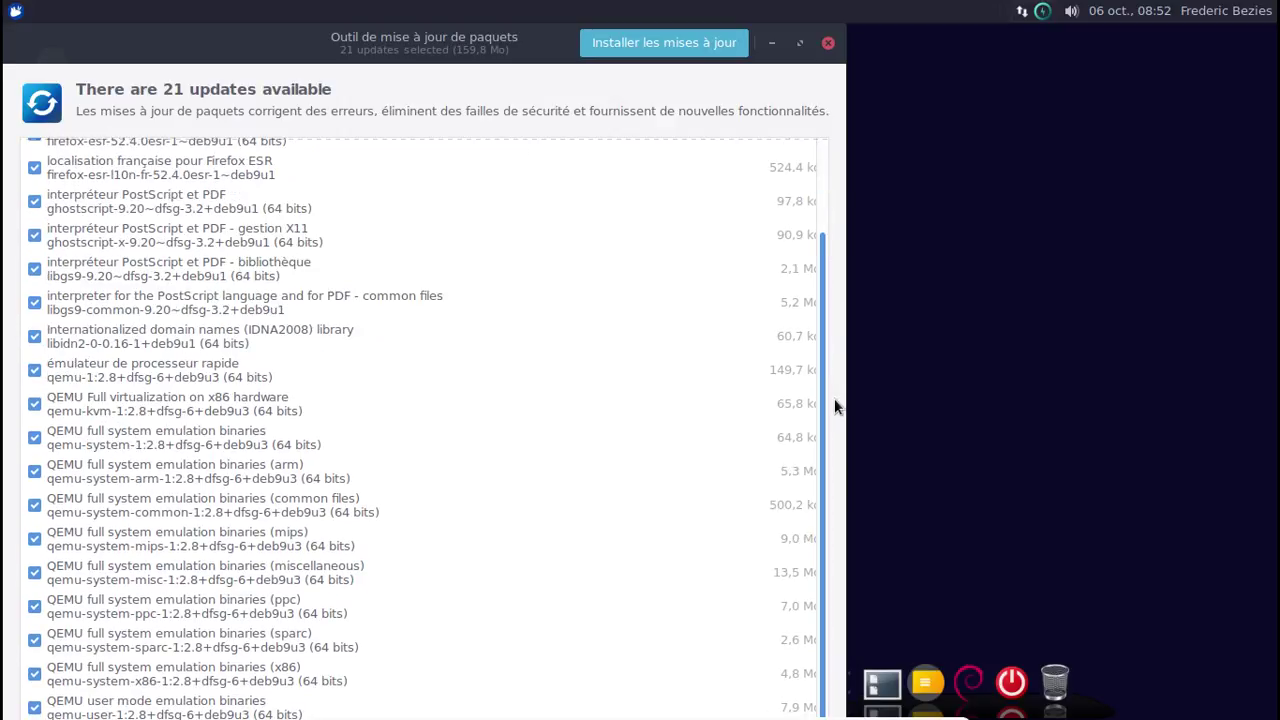
left_click(688, 44)
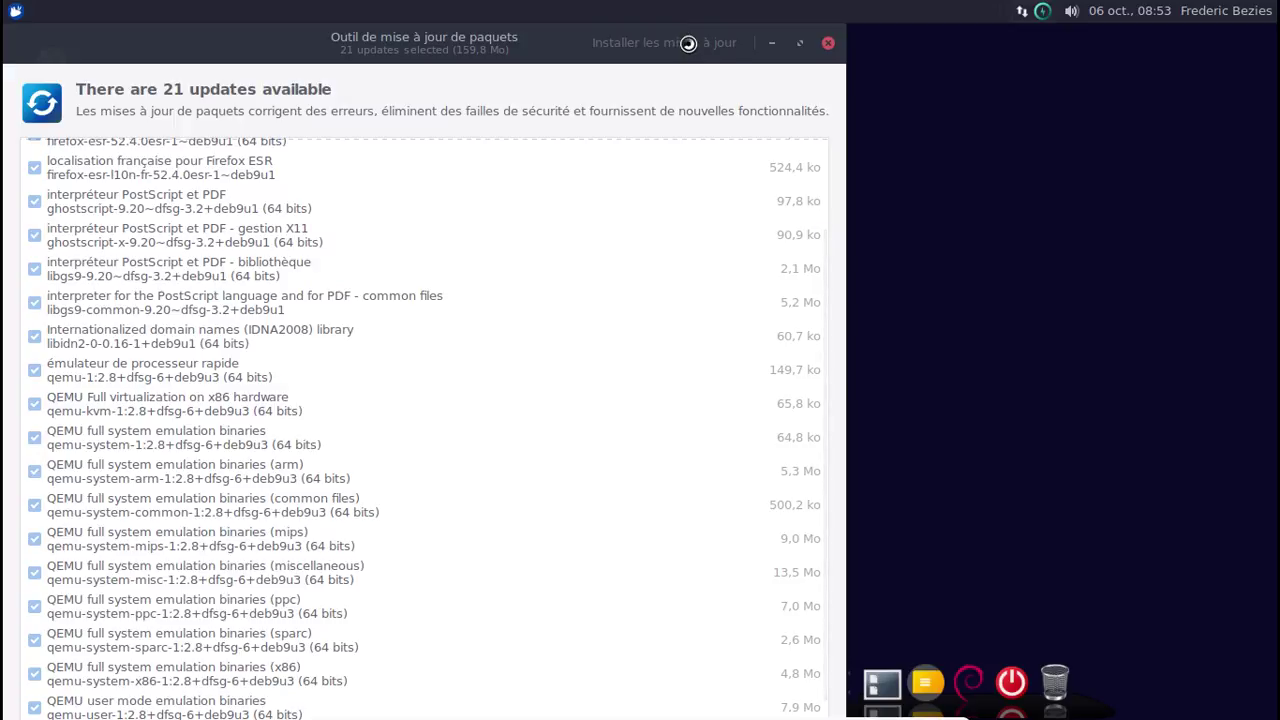
type("*********")
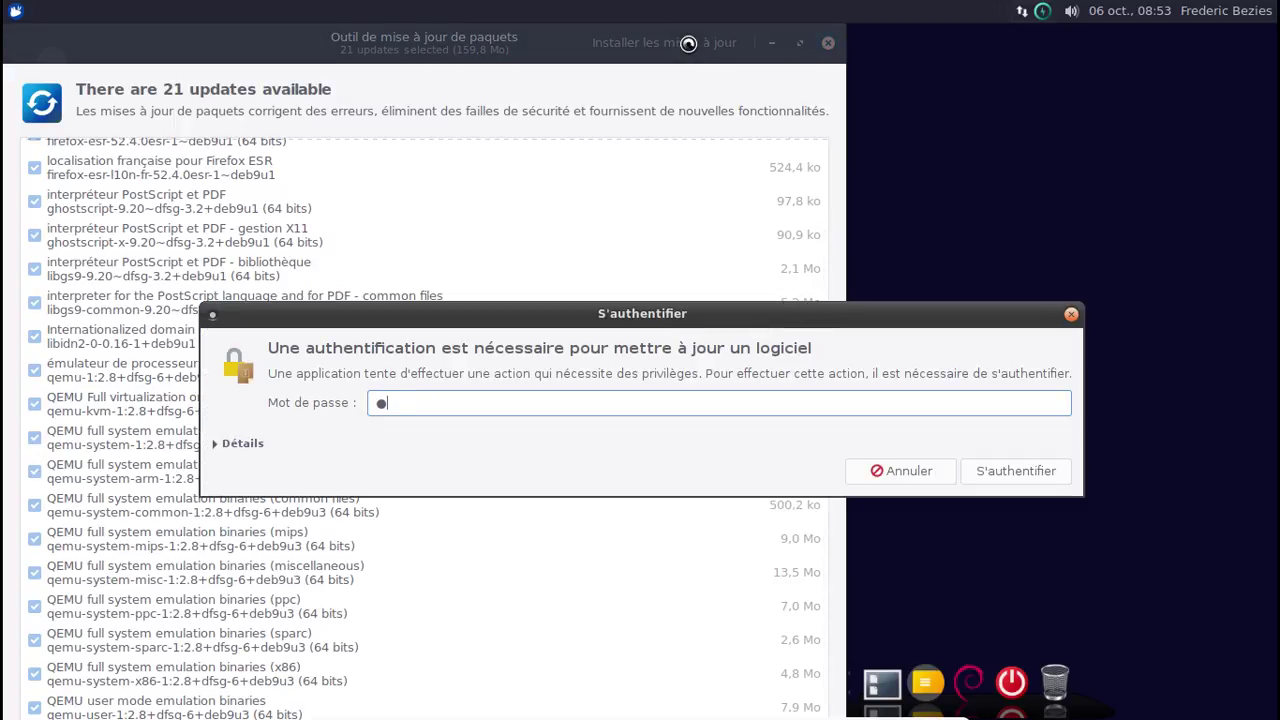
key("Return")
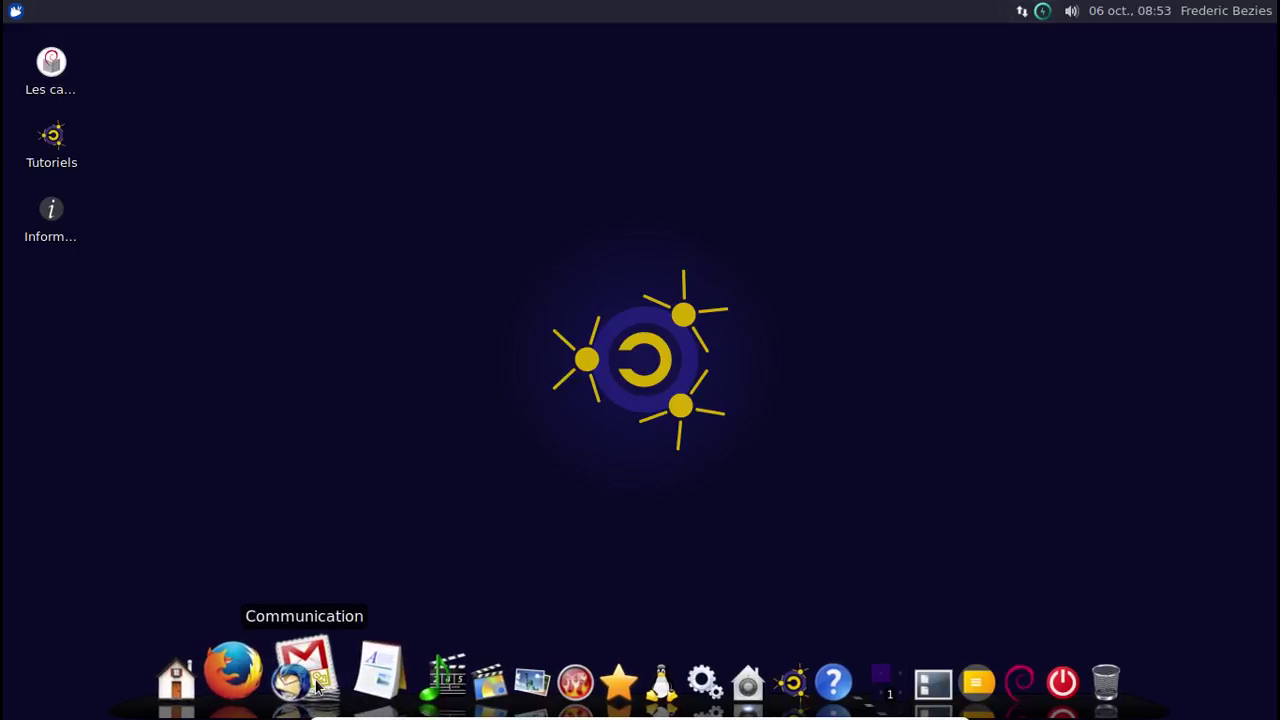
Browse the Communication stack and the Bureautique stack with its Dictionnaires sub-stack, ending on Bureautique.
left_click(318, 684)
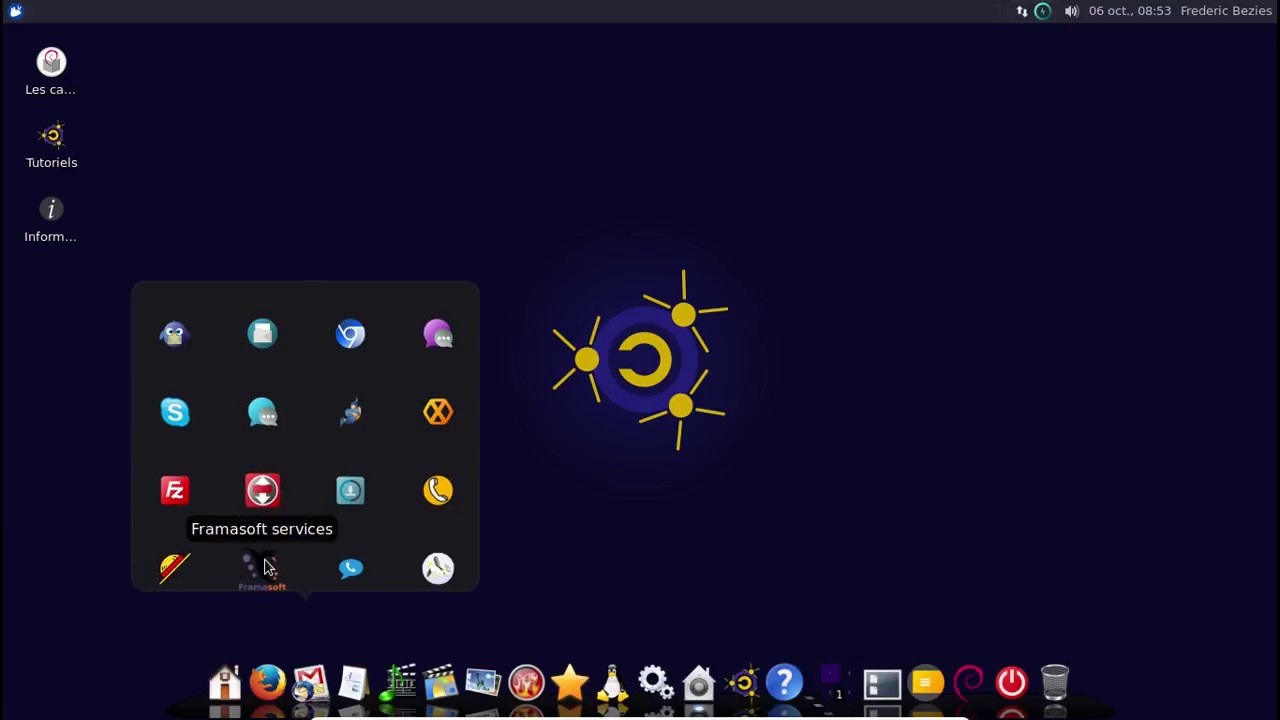
left_click(617, 480)
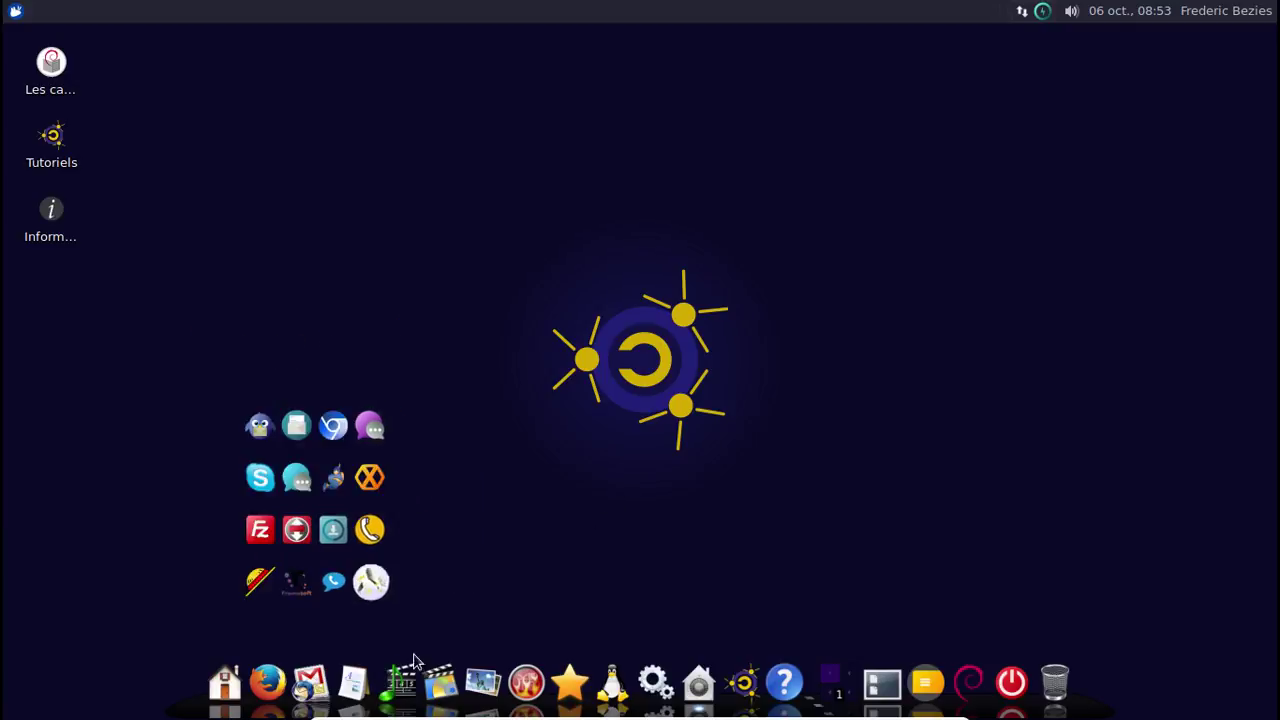
left_click(365, 680)
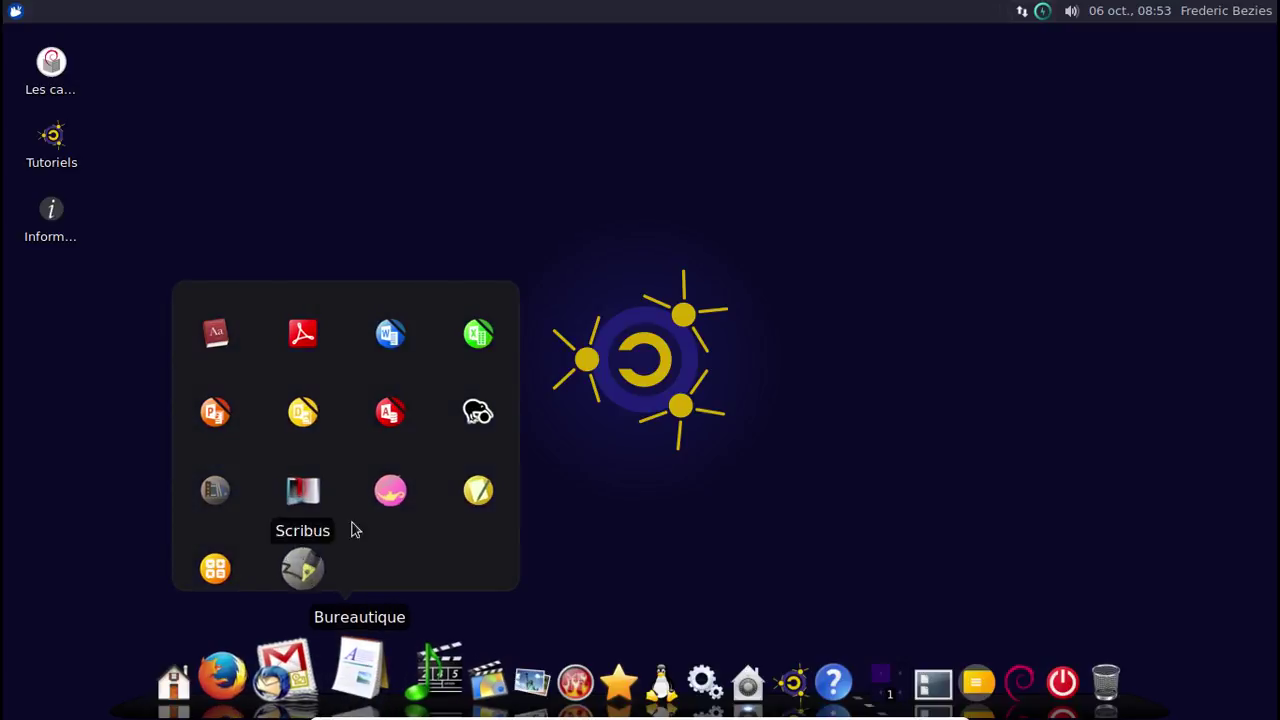
left_click(220, 345)
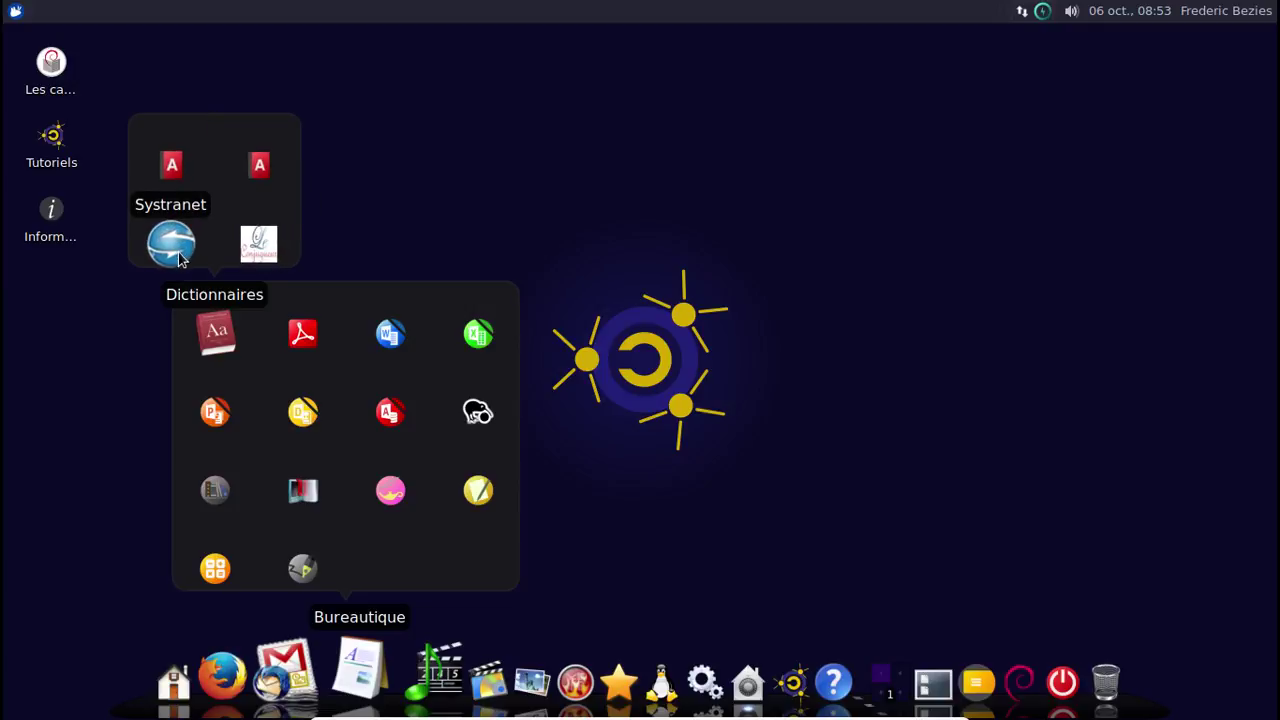
left_click(310, 680)
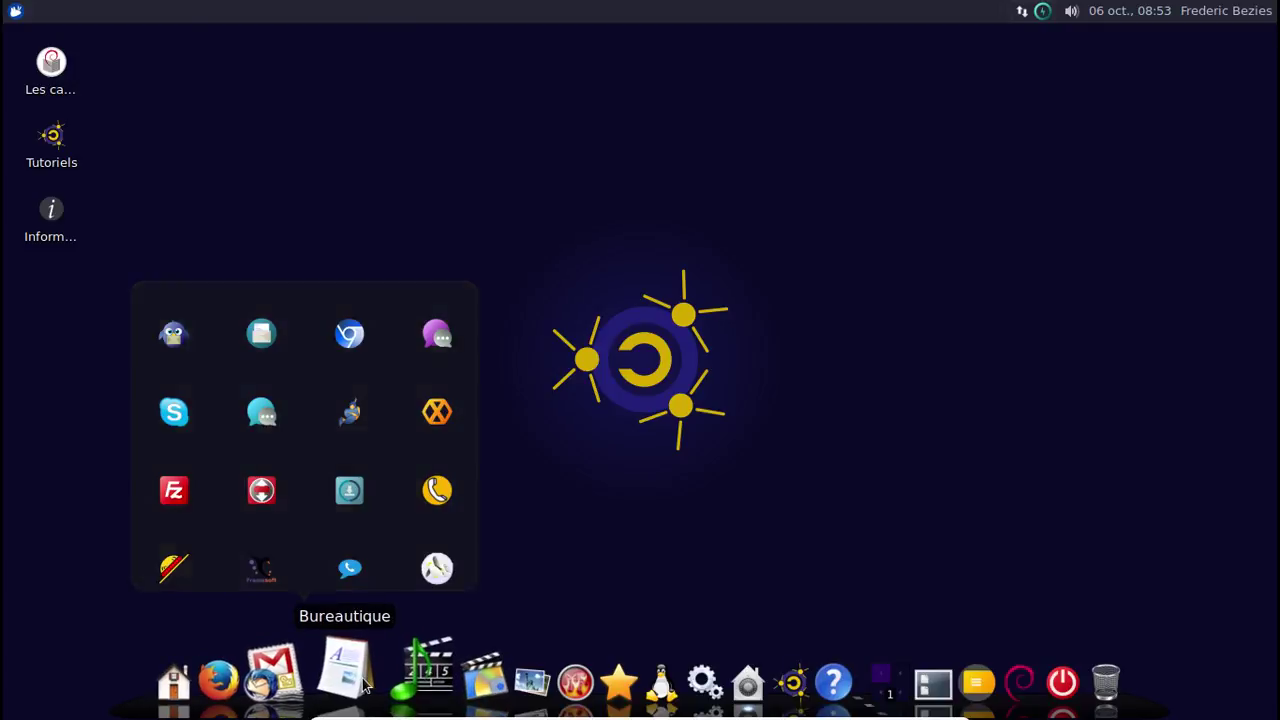
left_click(362, 682)
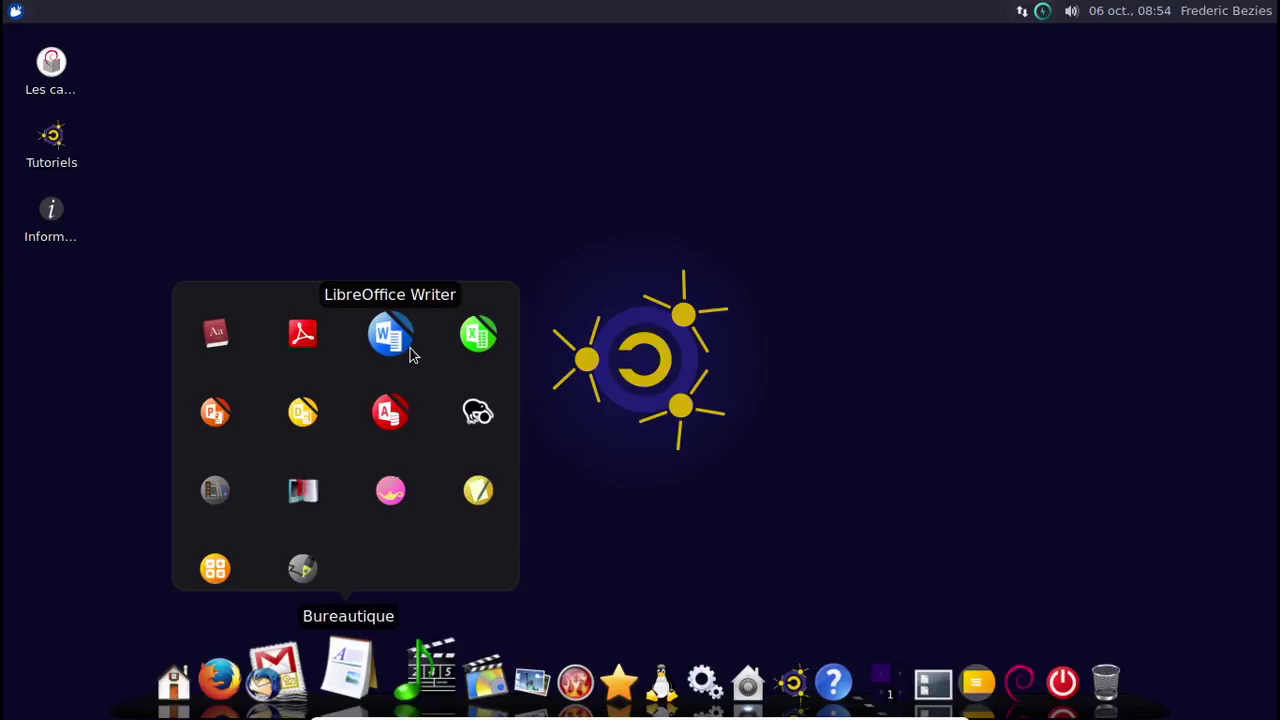
Launch LibreOffice Writer, confirm About shows version 5.2.7.2, then close the dialog and Writer.
left_click(410, 354)
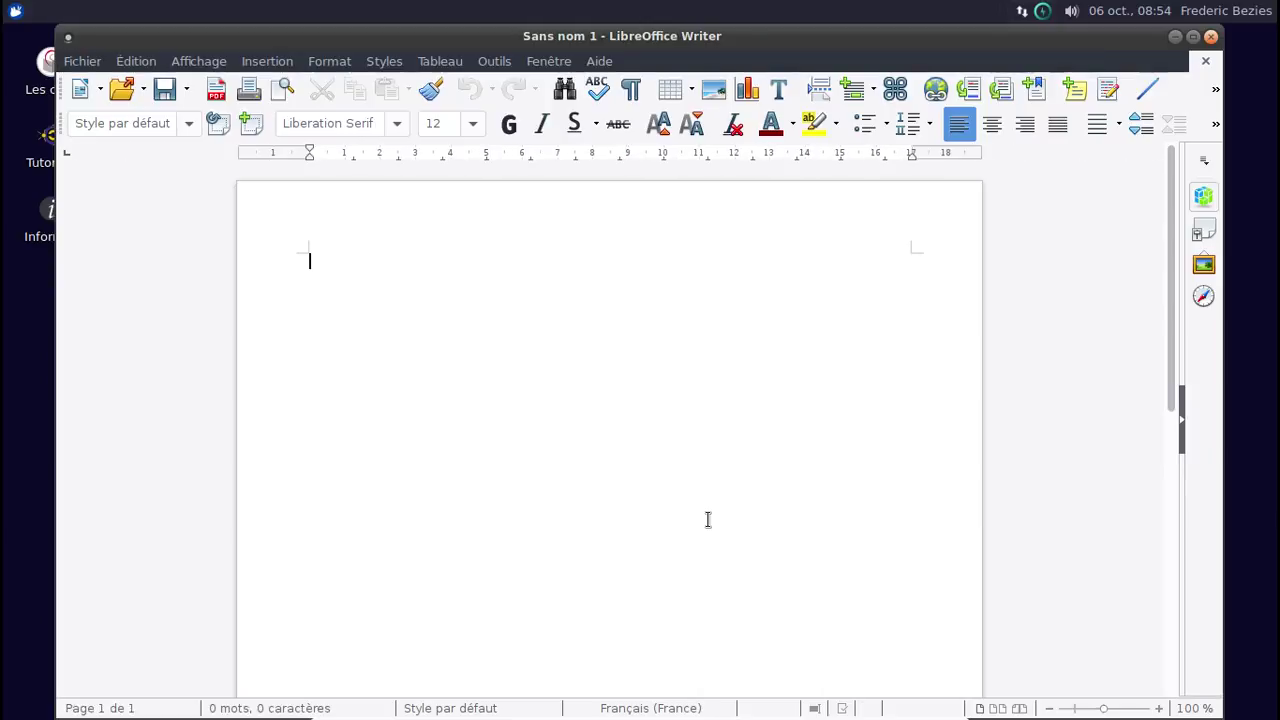
left_click(600, 61)
left_click(652, 195)
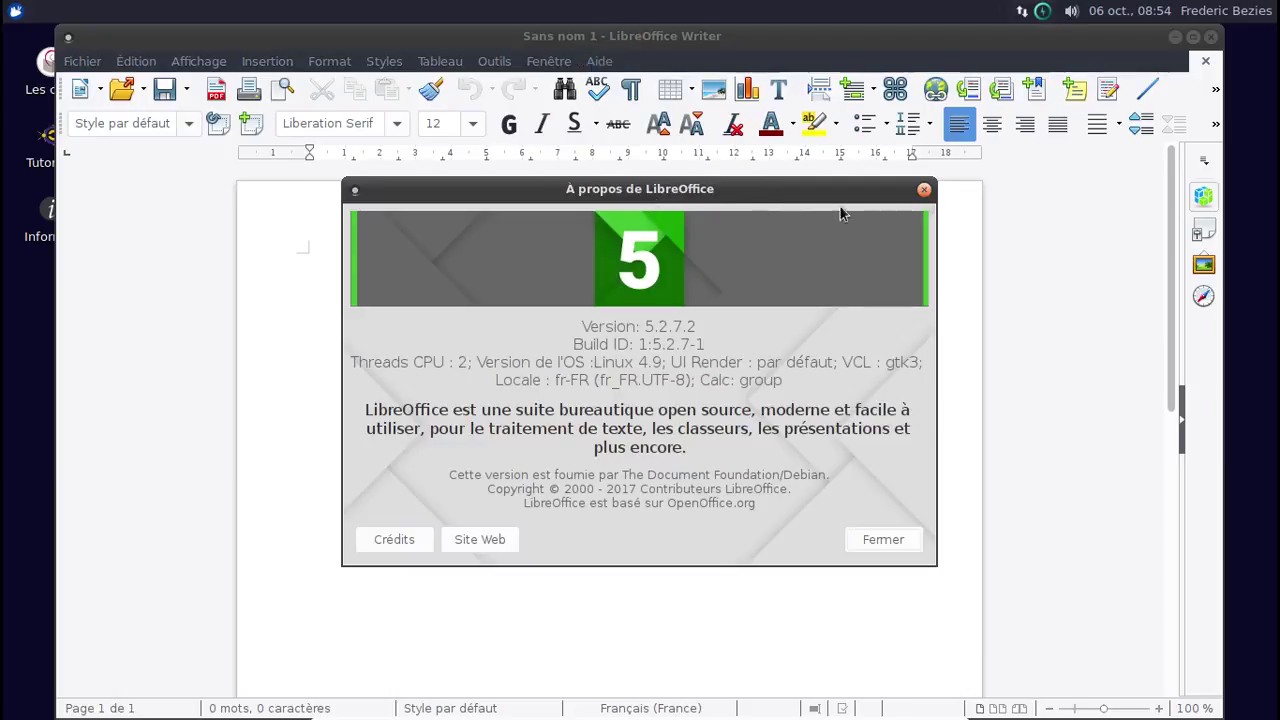
left_click(923, 189)
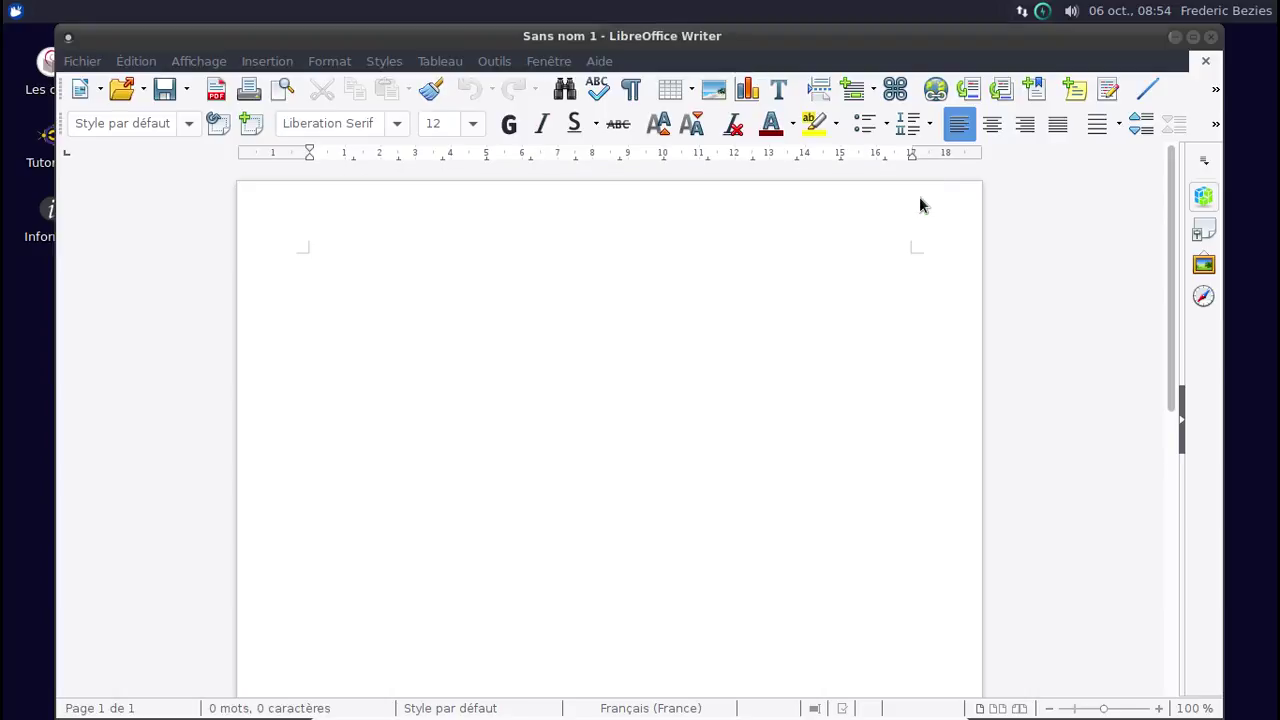
left_click(1210, 38)
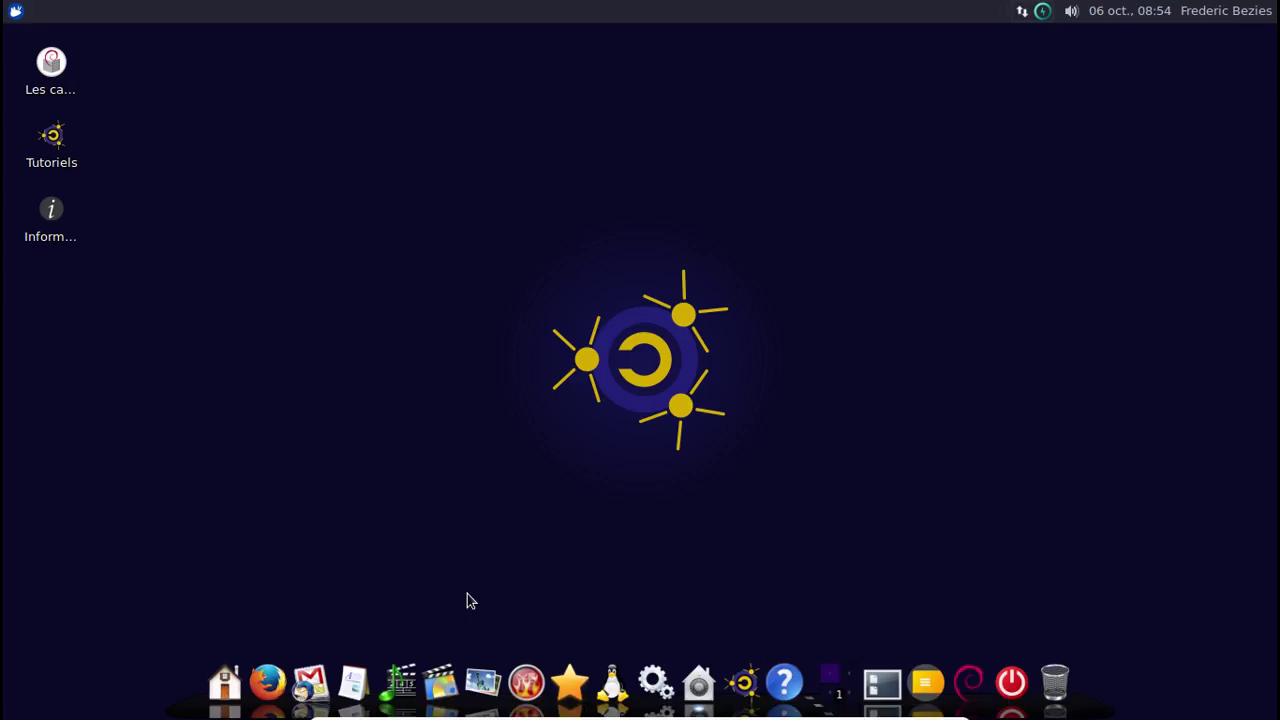
Show the Audio dock stack and look over the Communication, Photo, Gravure and Loisirs categories.
left_click(402, 676)
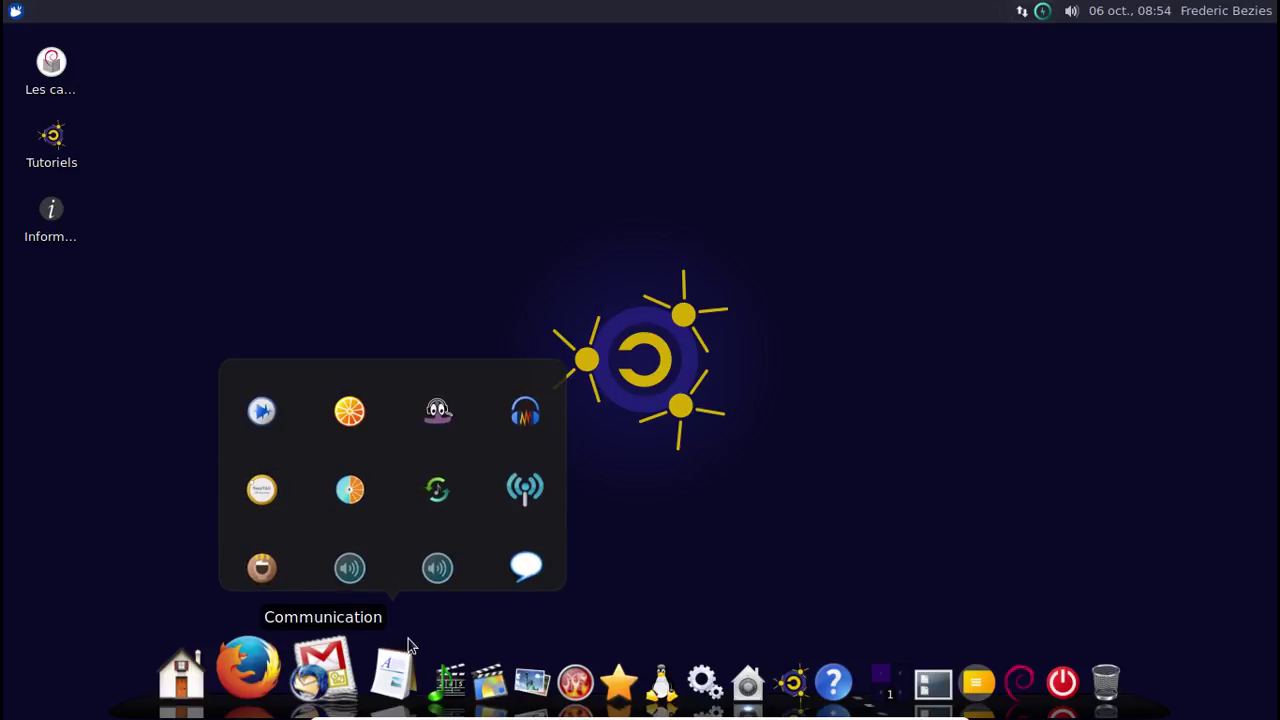
mouse_move(425, 665)
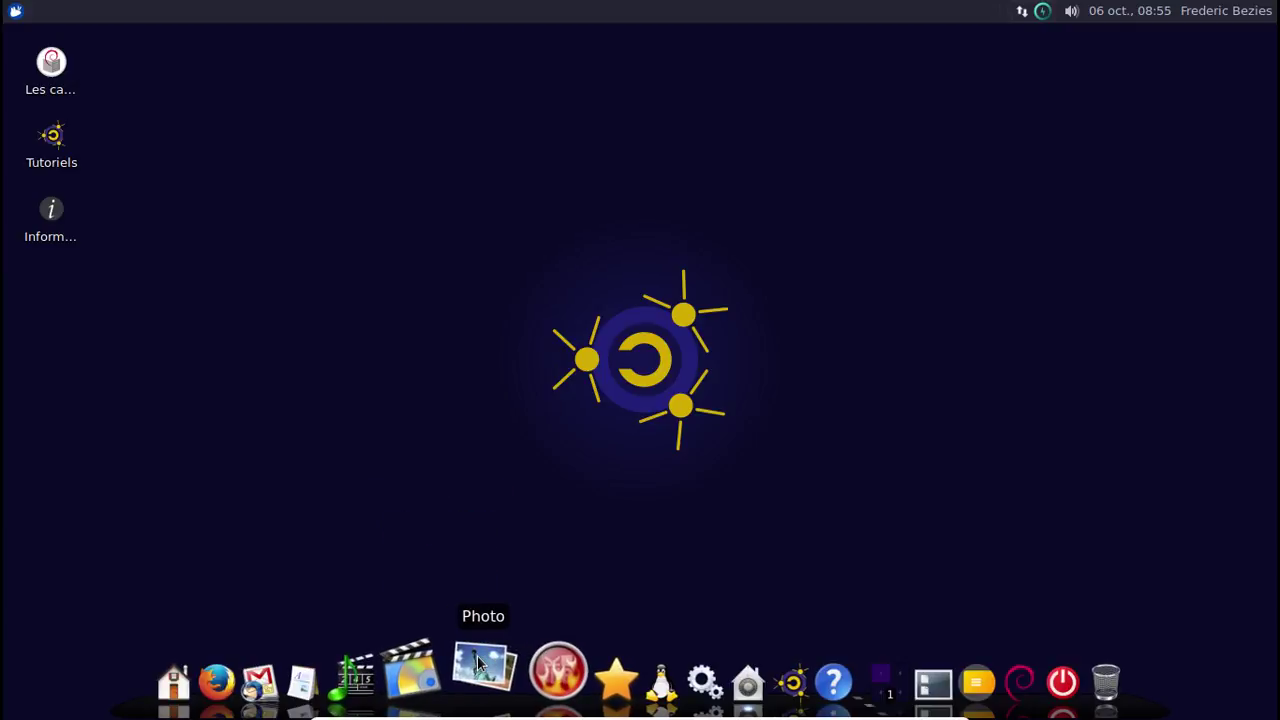
mouse_move(477, 657)
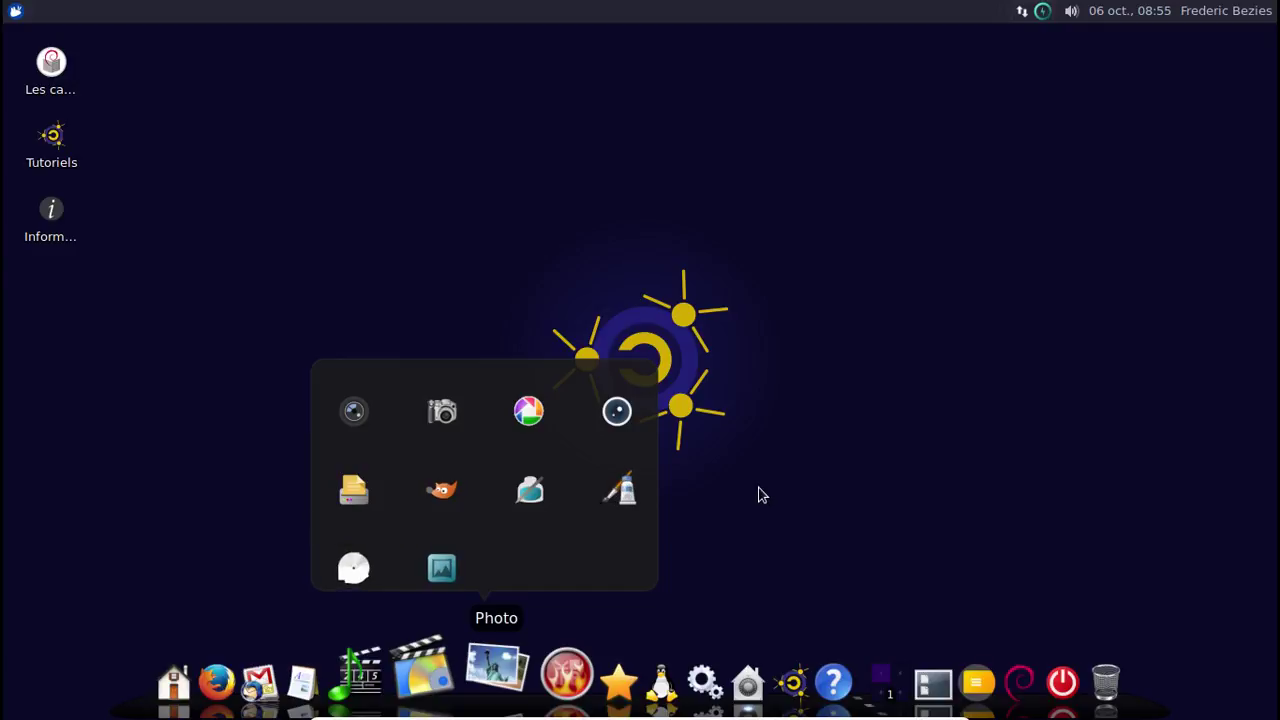
mouse_move(524, 670)
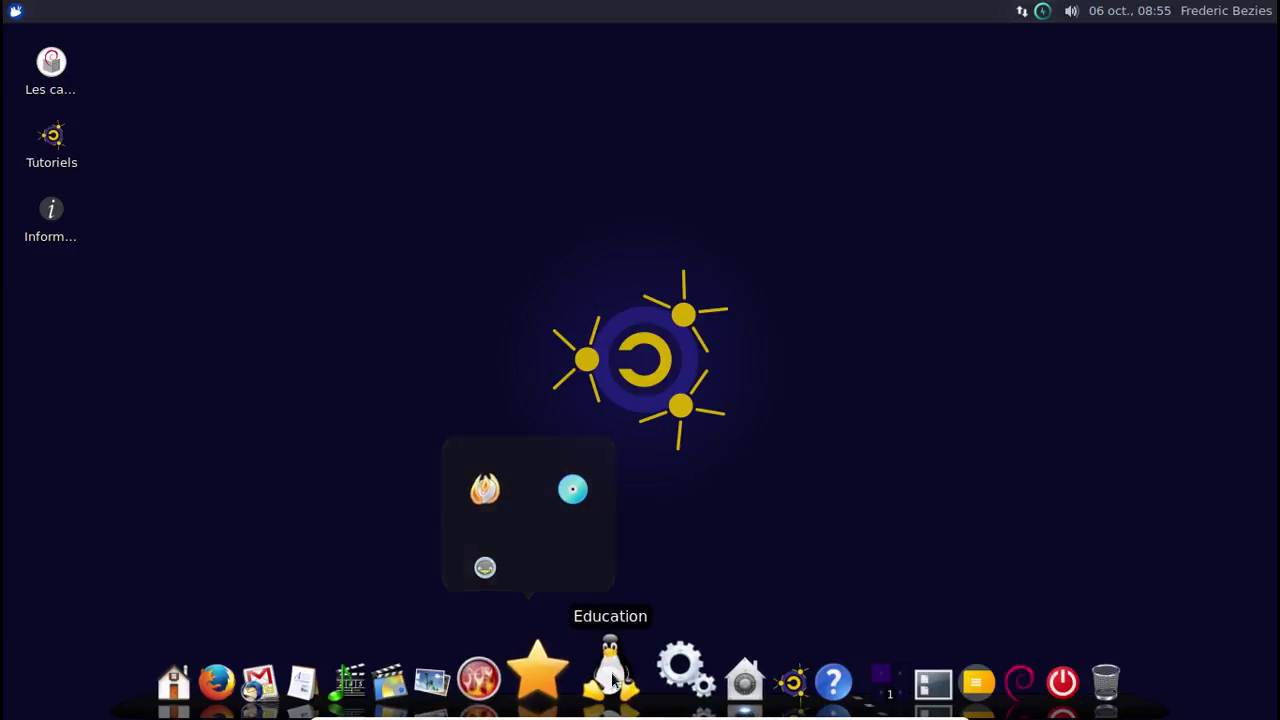
mouse_move(563, 668)
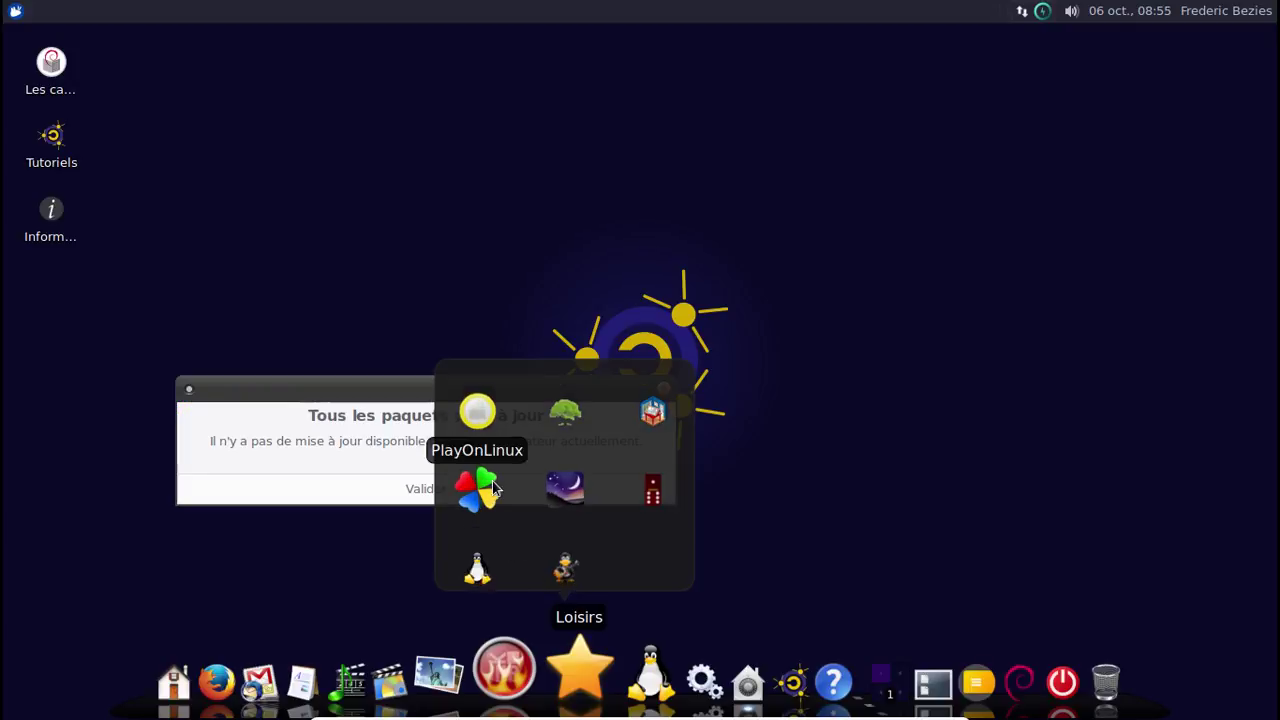
Dismiss the packages-up-to-date notice, look over Education and Utilitaires, and open Maintenance.
left_click(394, 484)
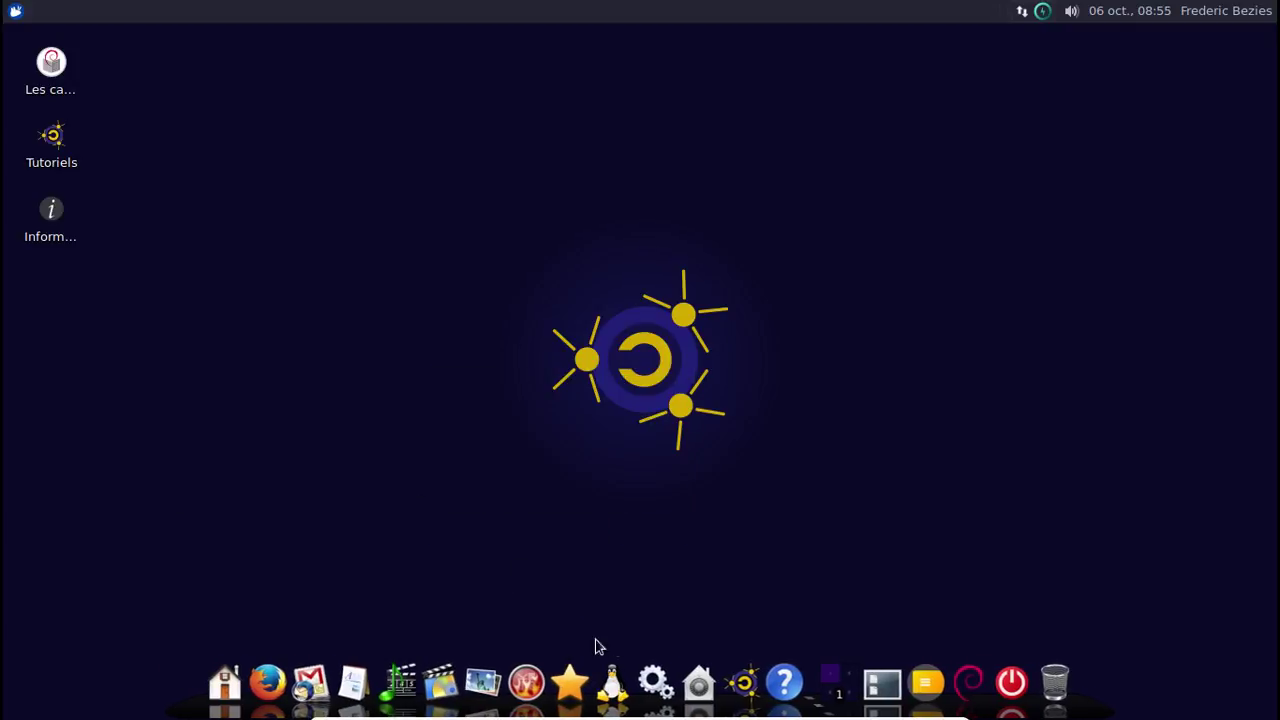
mouse_move(612, 682)
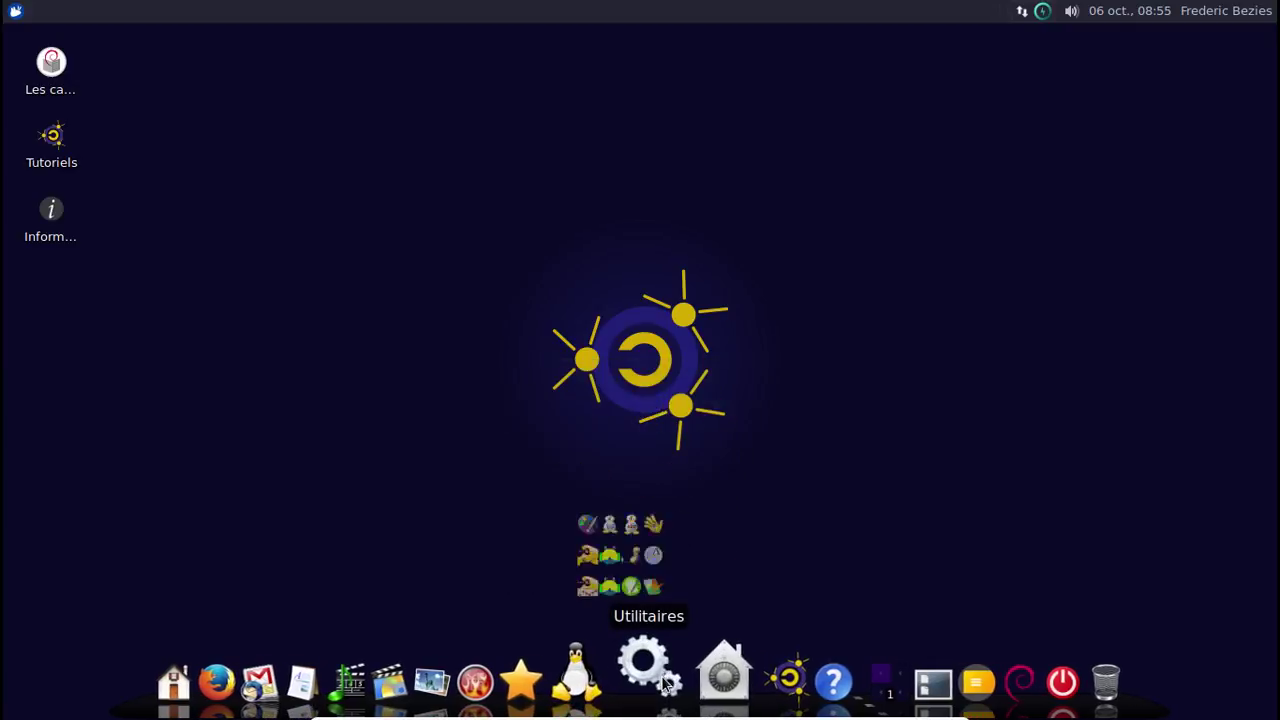
mouse_move(658, 684)
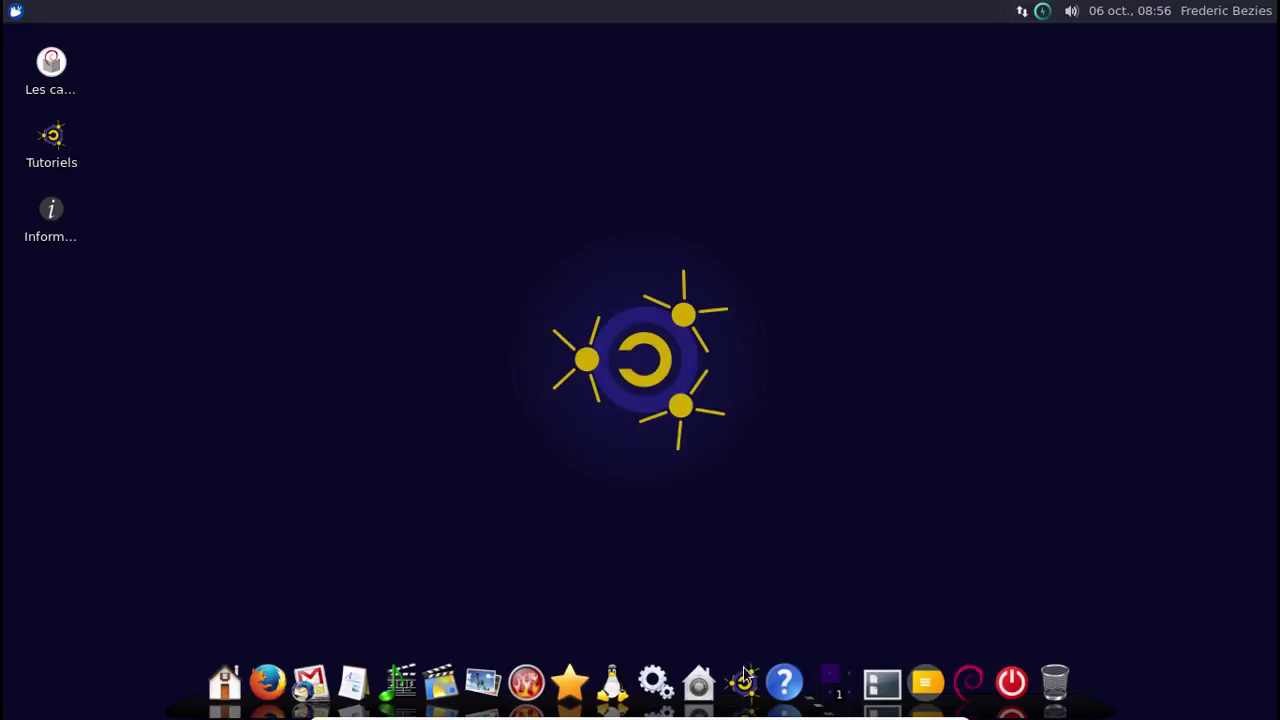
left_click(700, 690)
Search 'dock' in the applications menu, launch the dock level chooser and pick Simple.
left_click(14, 20)
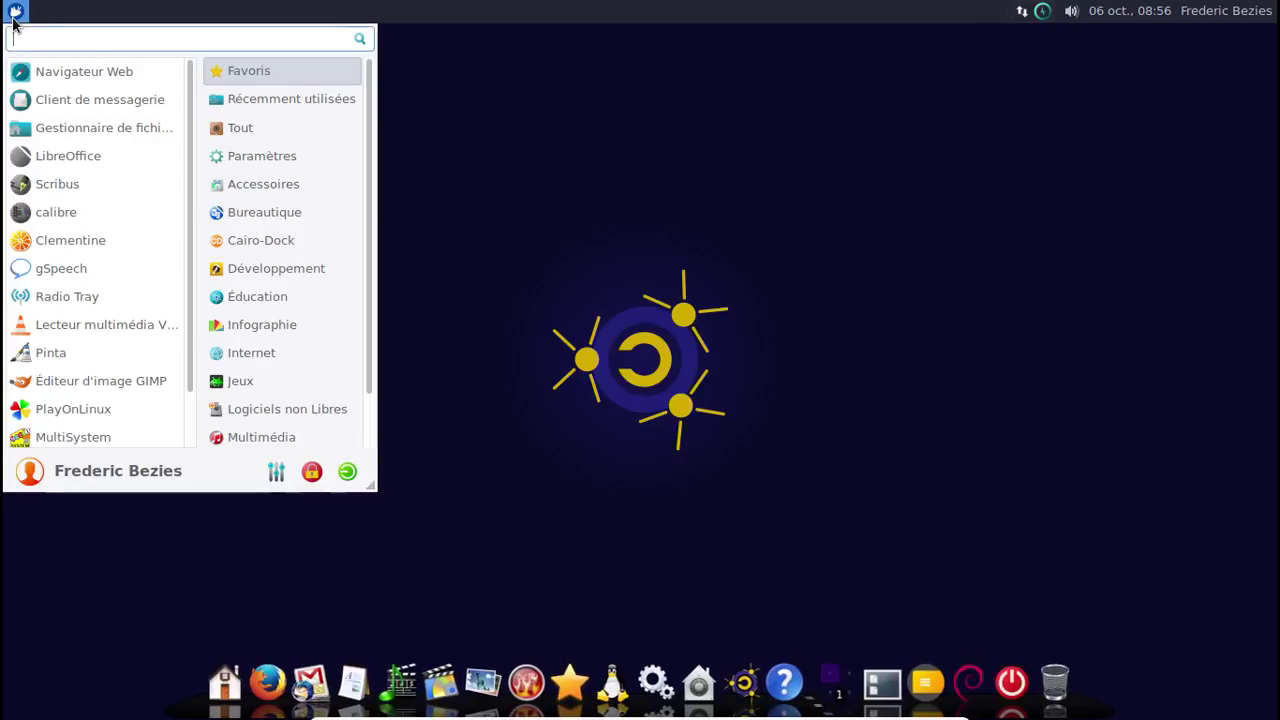
type("cai")
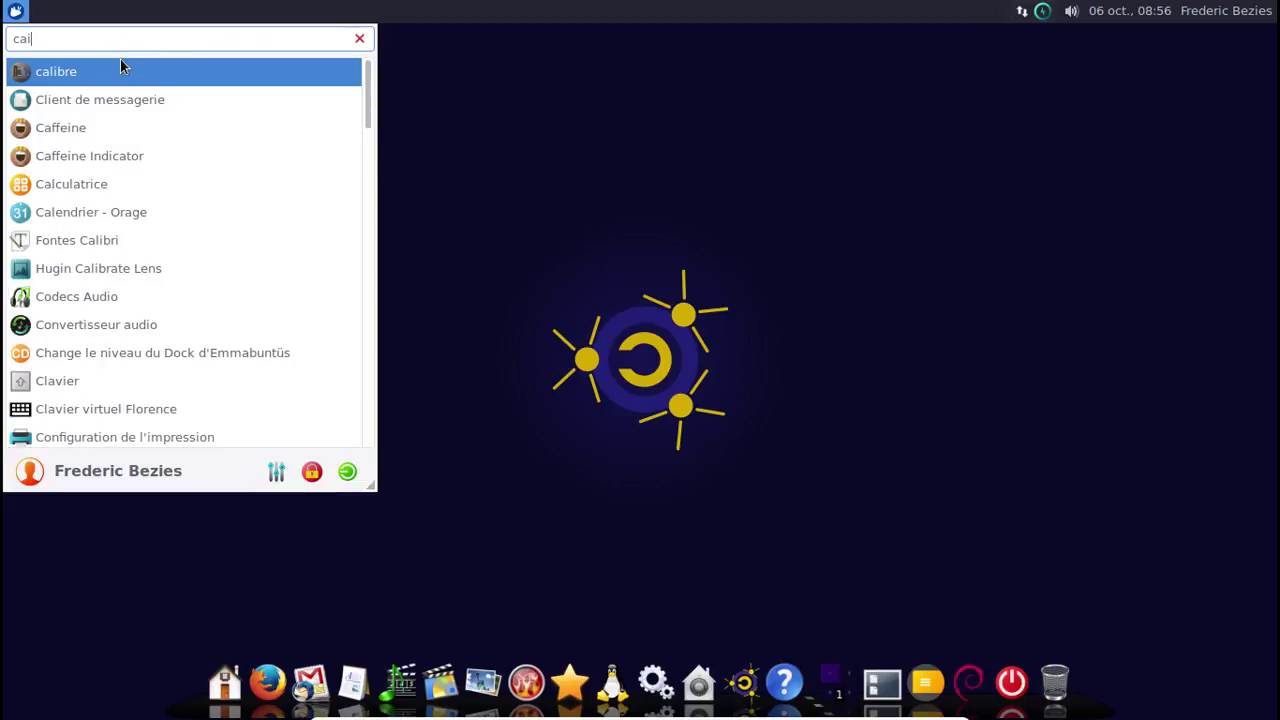
type("l")
key("BackSpace")
key("BackSpace")
key("BackSpace")
key("BackSpace")
type("do")
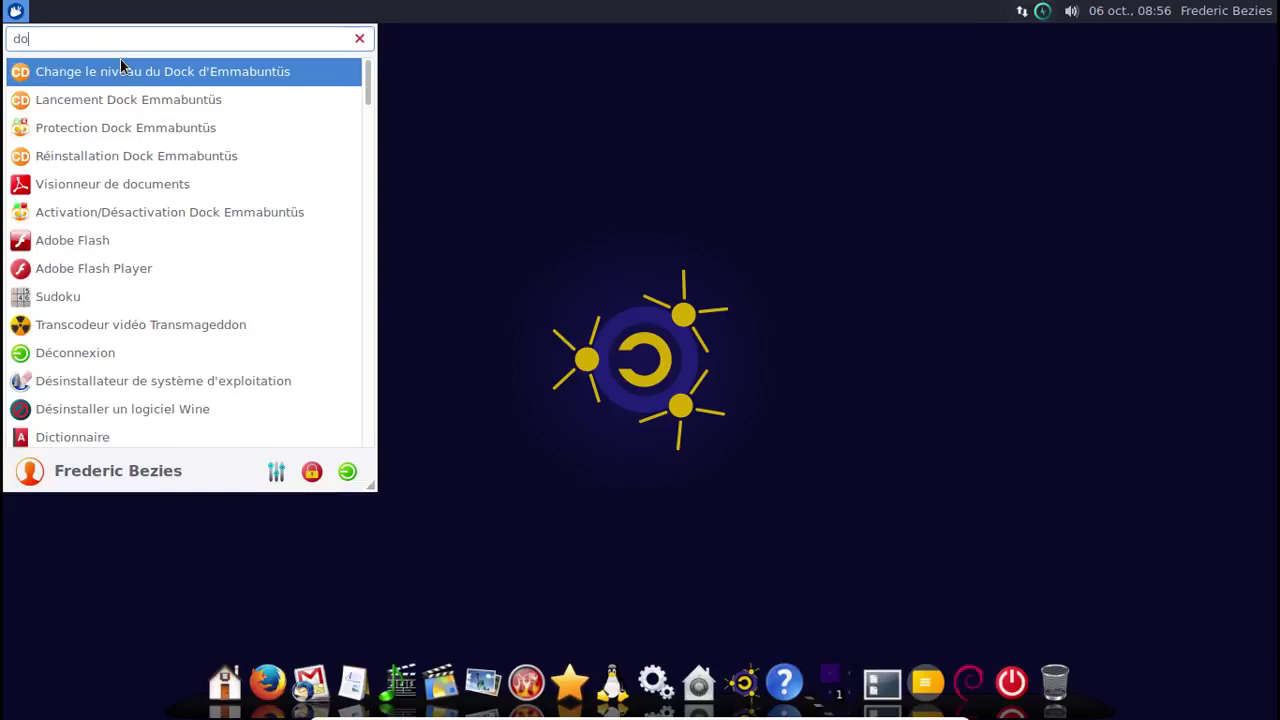
type("ck")
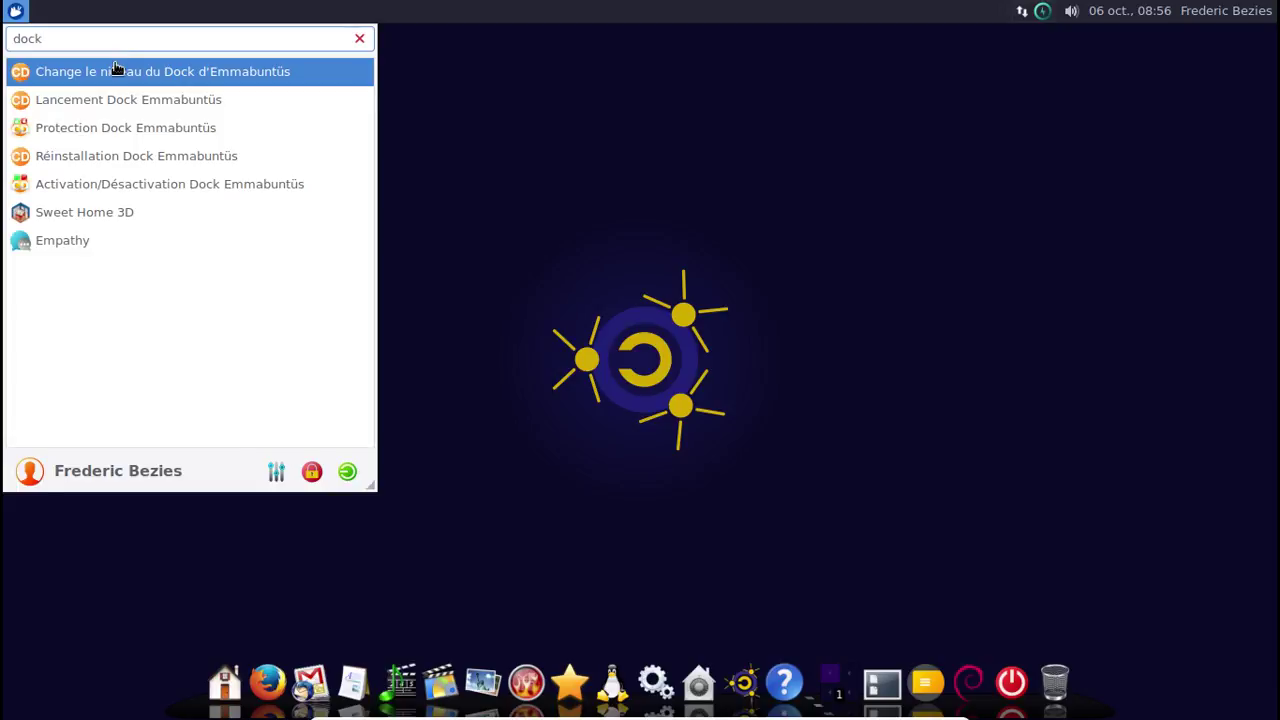
left_click(115, 68)
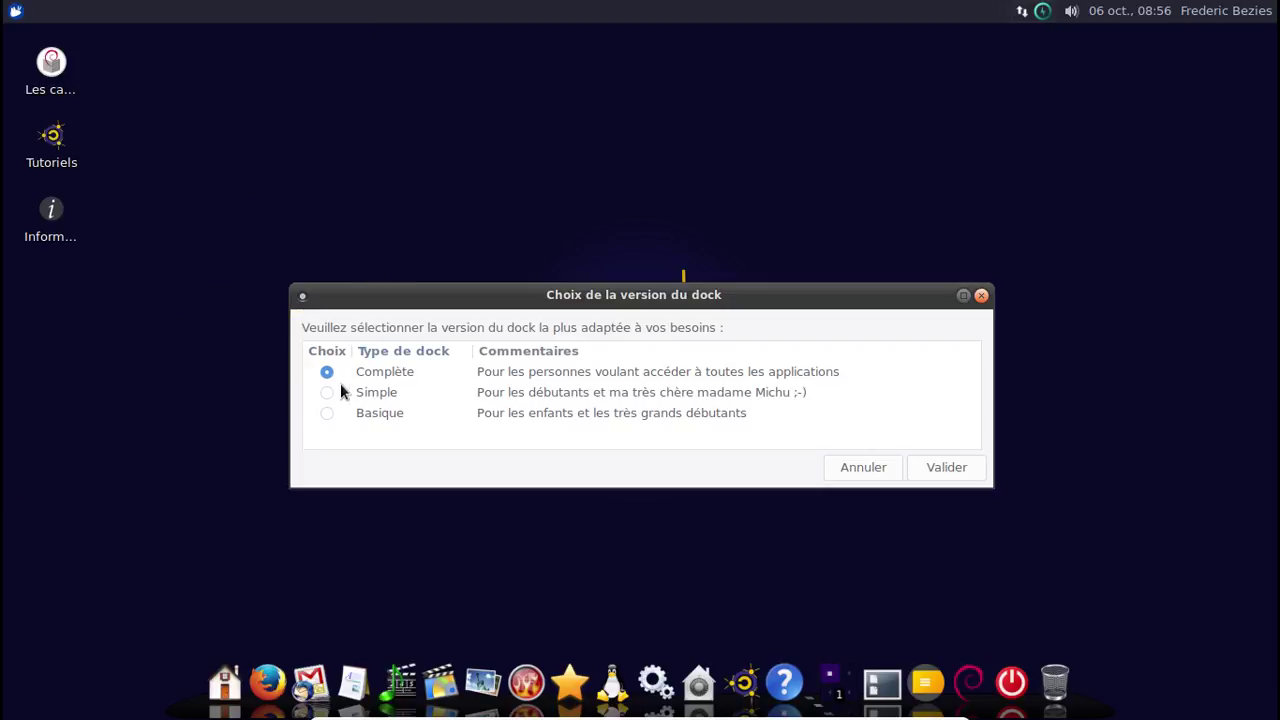
left_click(327, 393)
Validate the dock version choice and look over the reloaded dock's category icons.
left_click(921, 470)
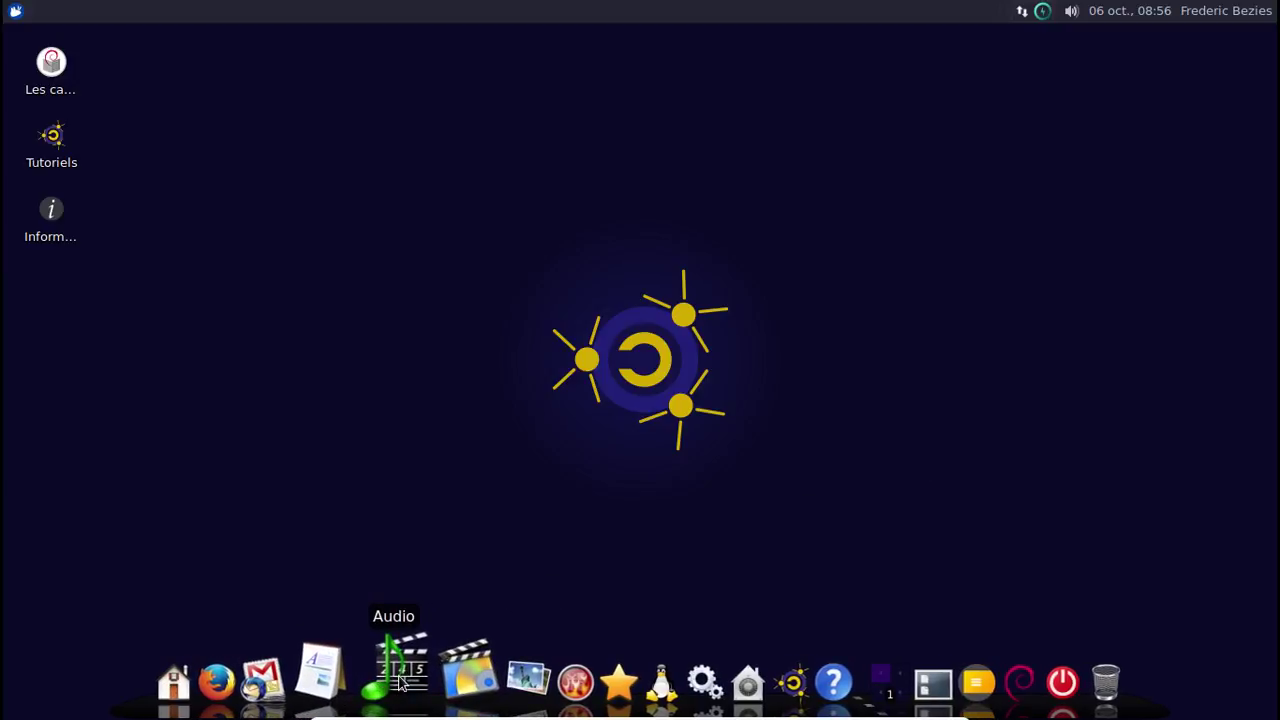
mouse_move(440, 678)
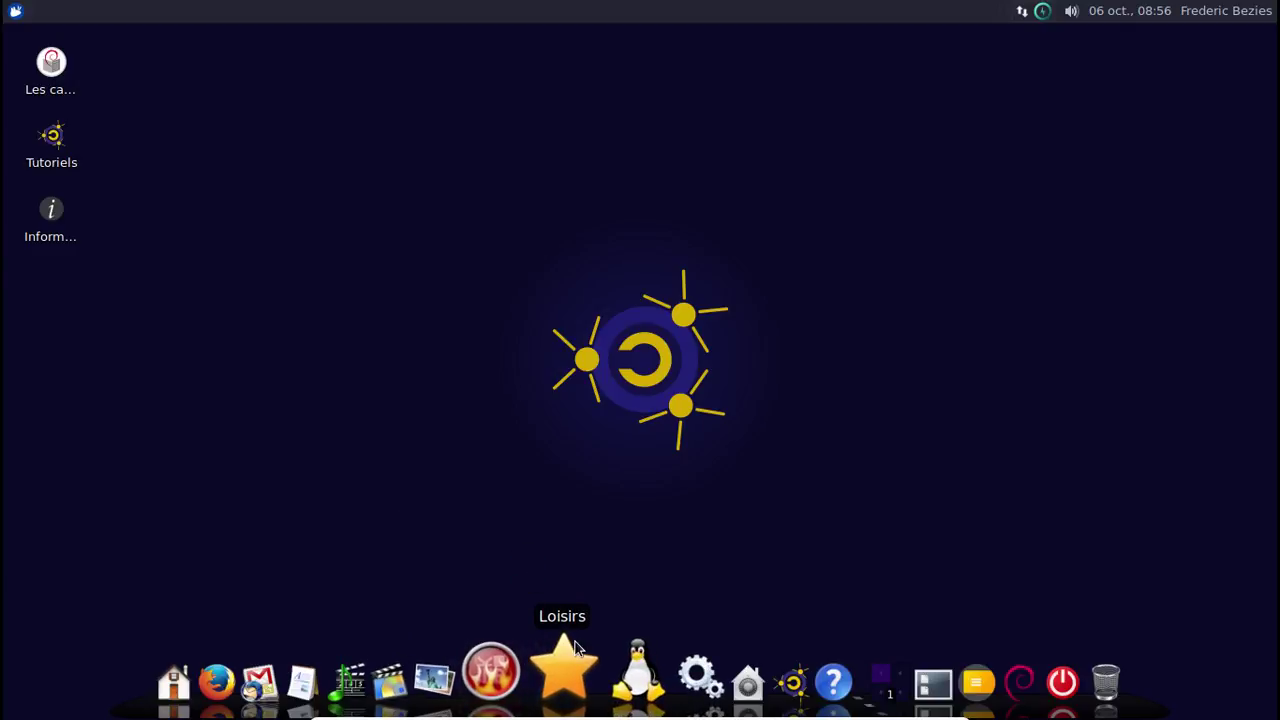
mouse_move(620, 657)
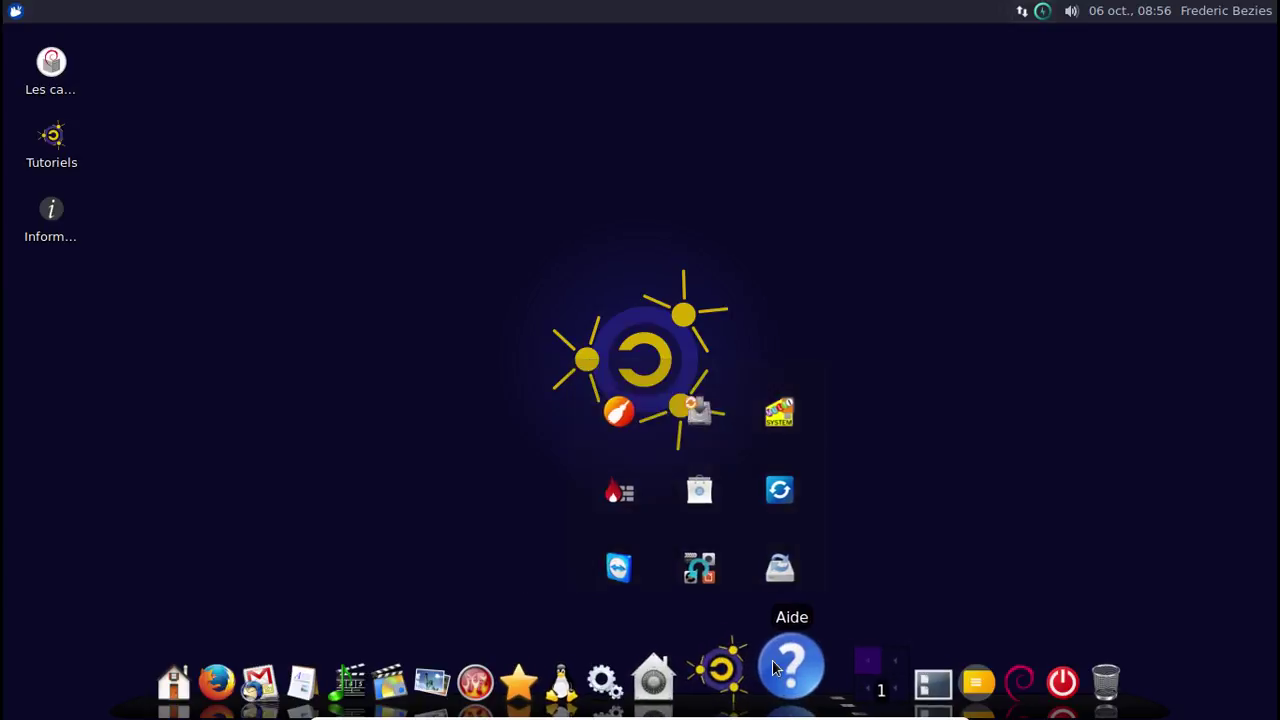
mouse_move(712, 665)
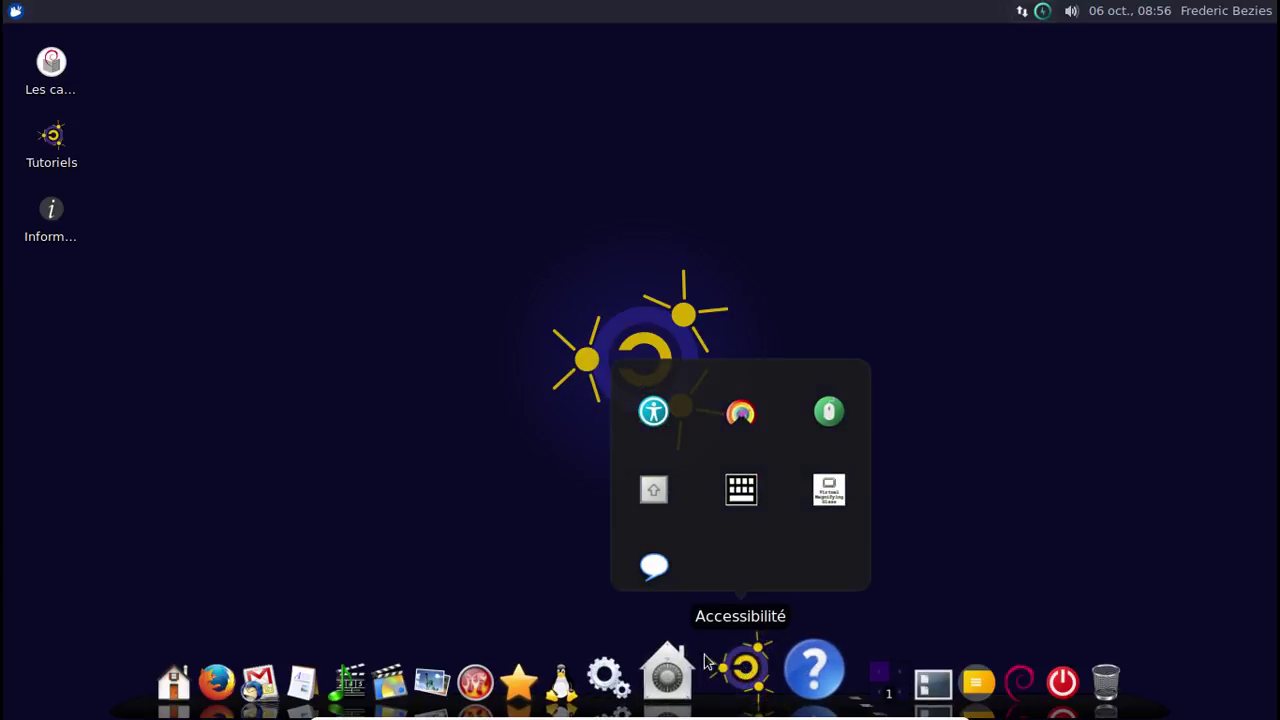
mouse_move(305, 665)
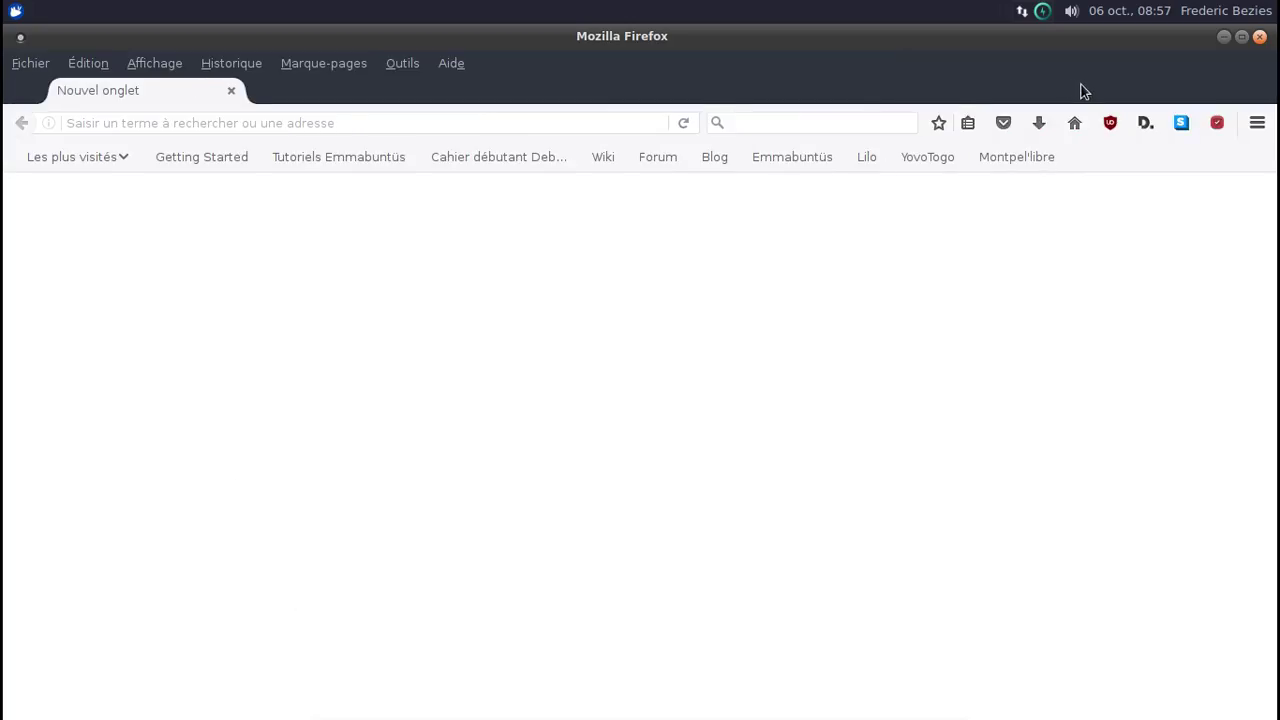
Restore Firefox's window, view About Firefox showing ESR 52.4.0, then reopen the main menu.
left_click(1241, 38)
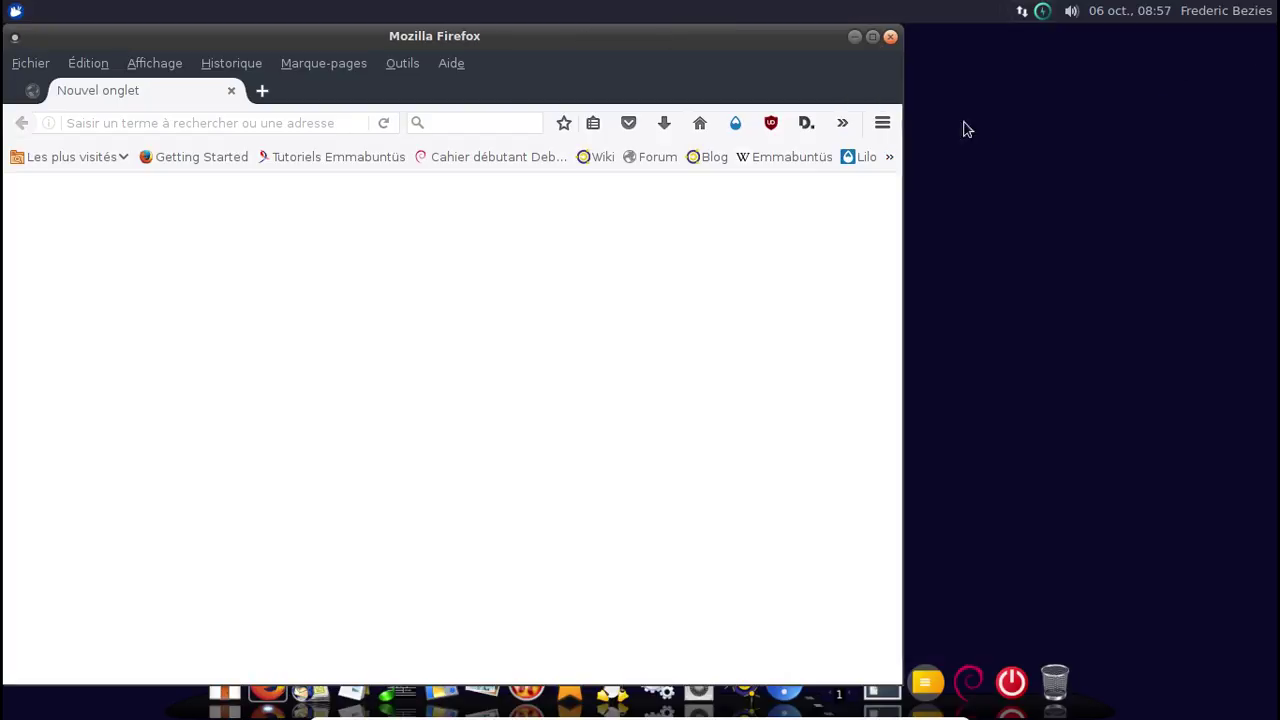
left_click(879, 127)
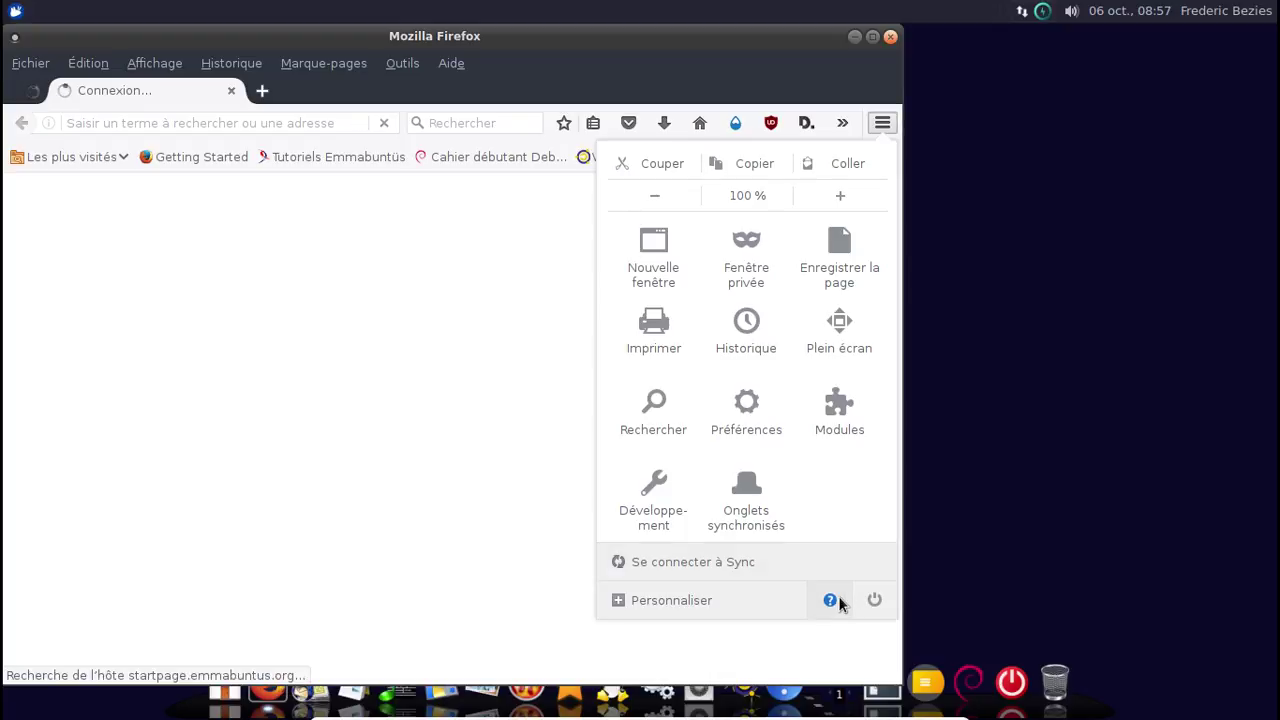
left_click(832, 600)
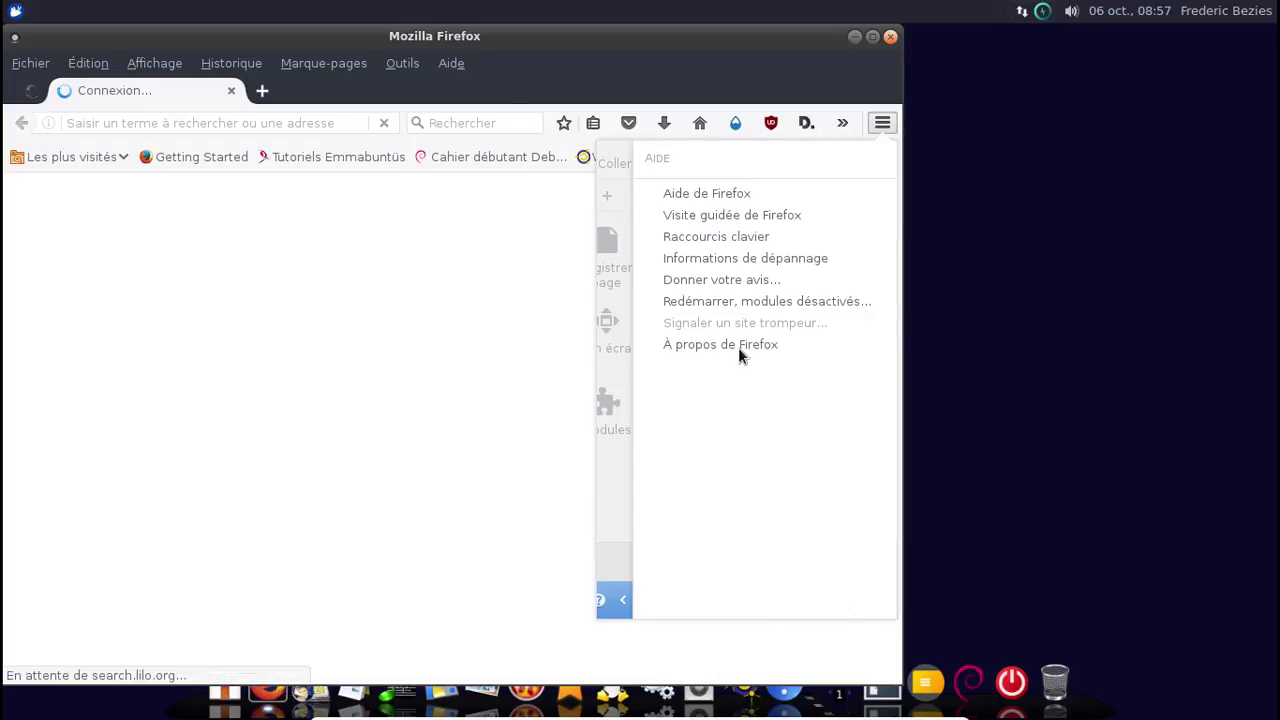
left_click(738, 347)
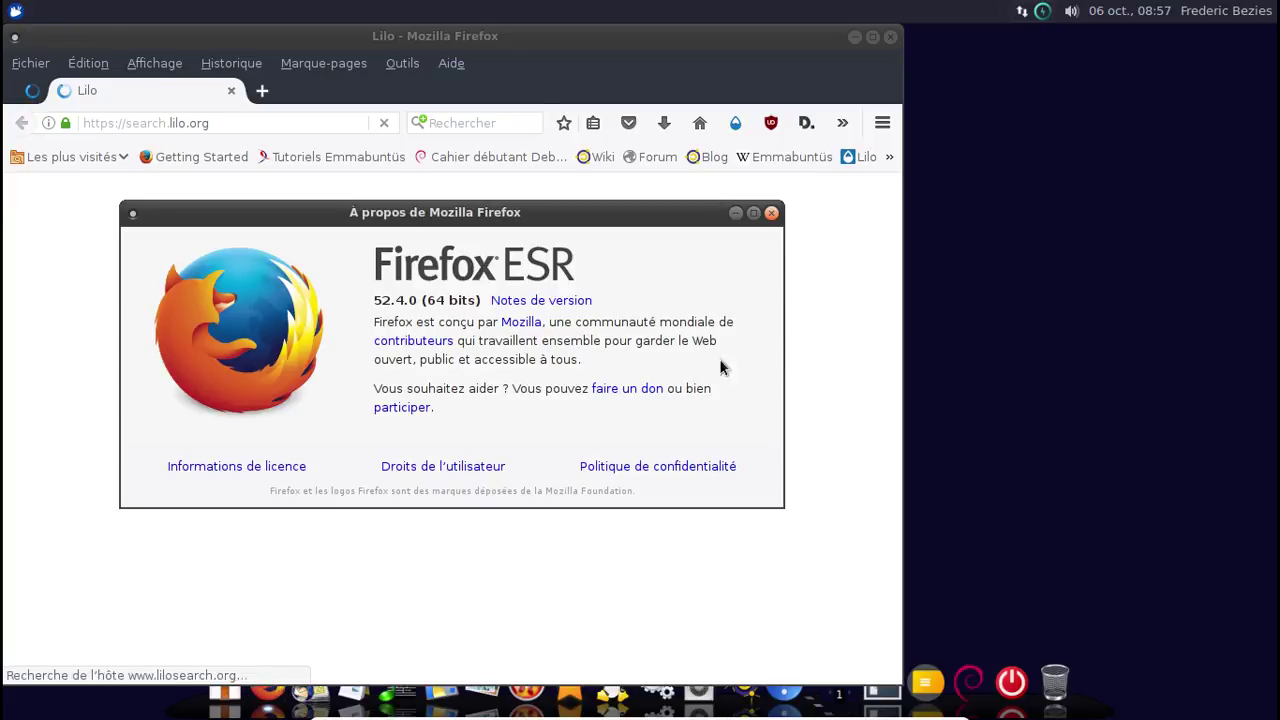
left_click(771, 214)
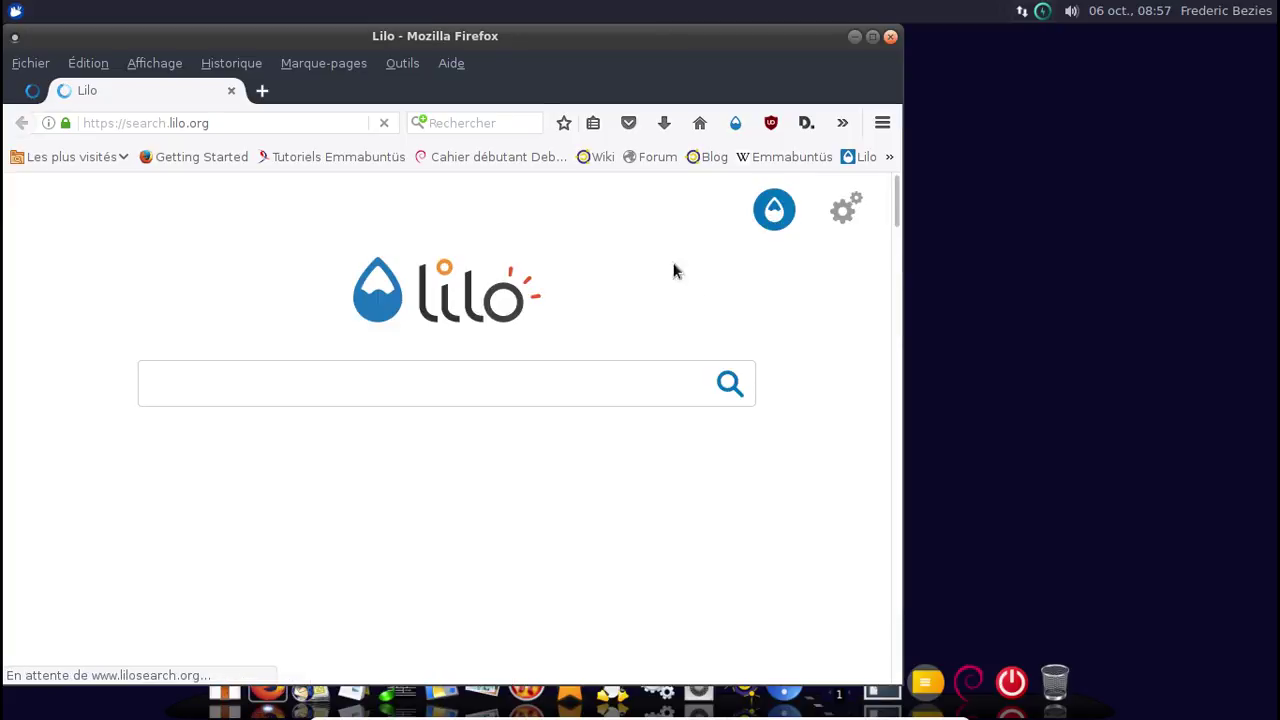
left_click(882, 122)
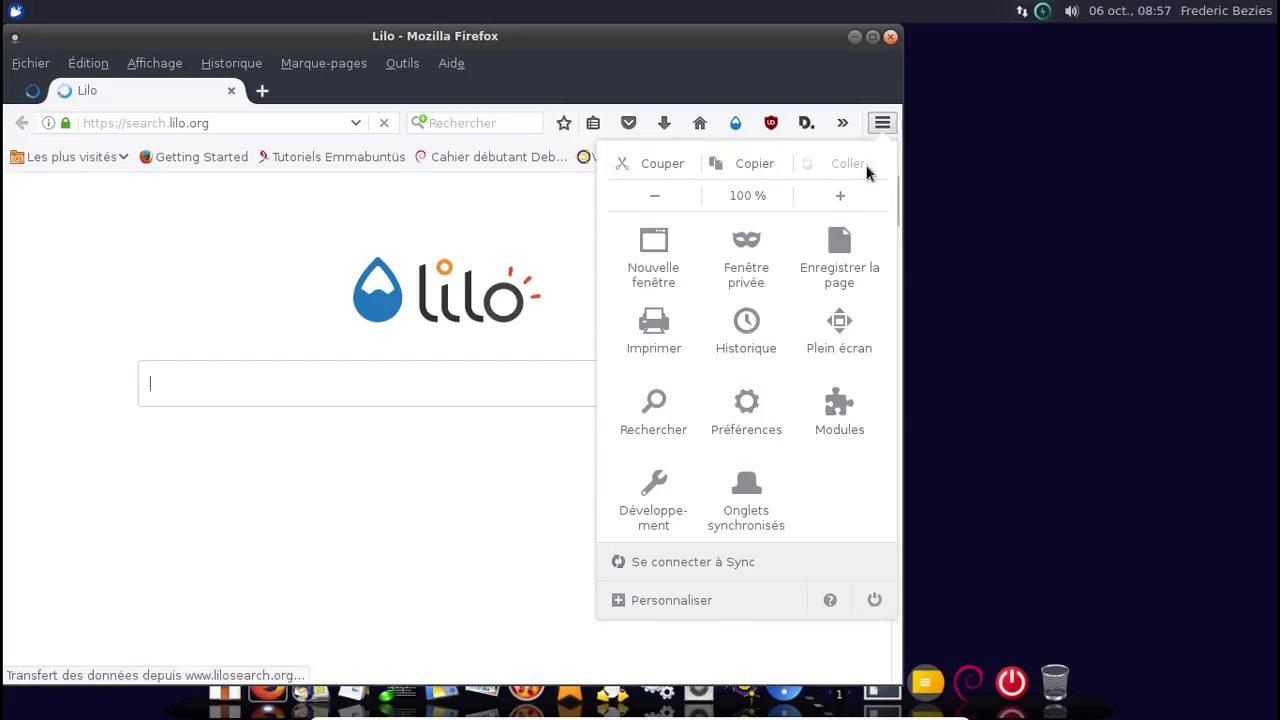
Close the add-ons manager, start the Lilo search engine from its welcome page, then close Firefox.
left_click(838, 400)
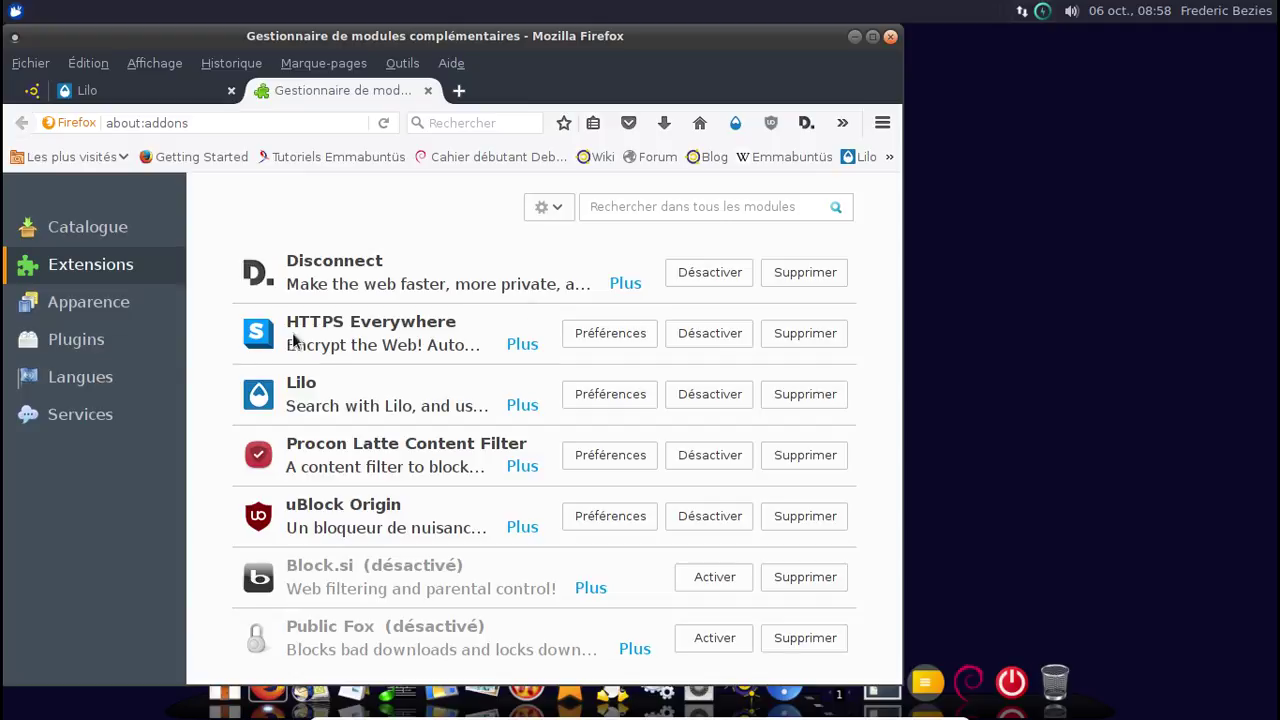
left_click(427, 91)
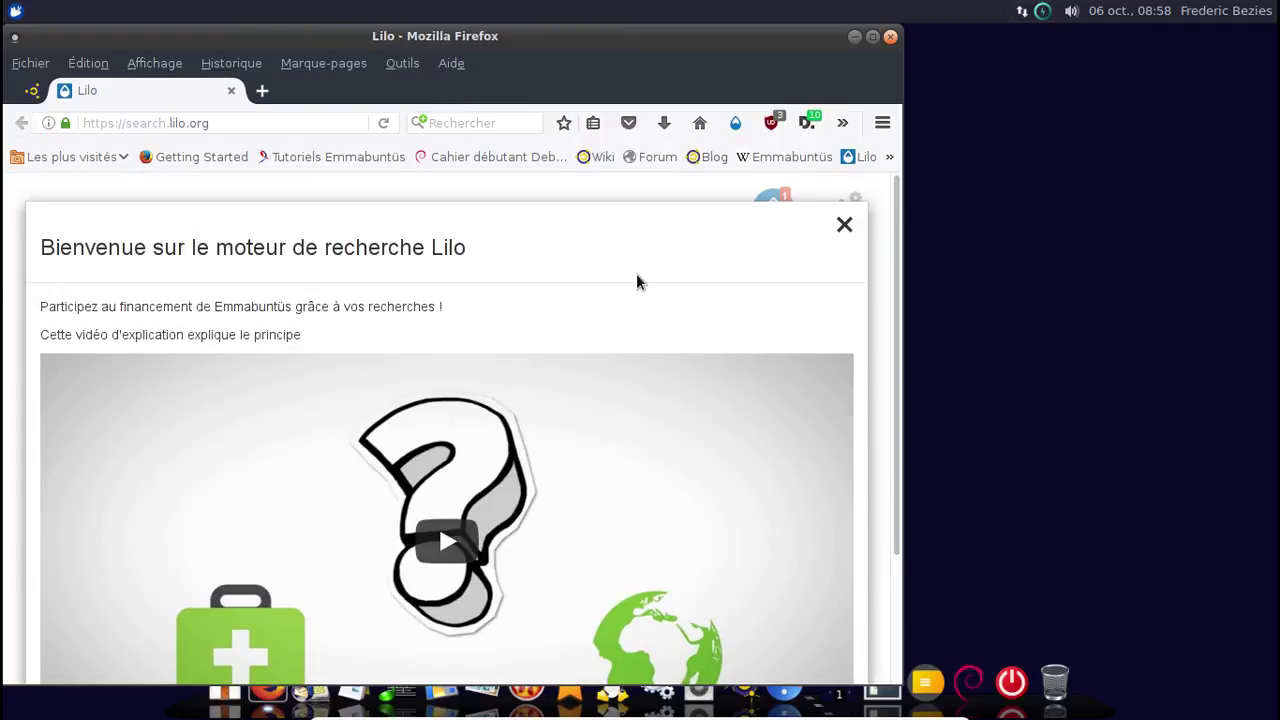
scroll(637, 278, "down", 3)
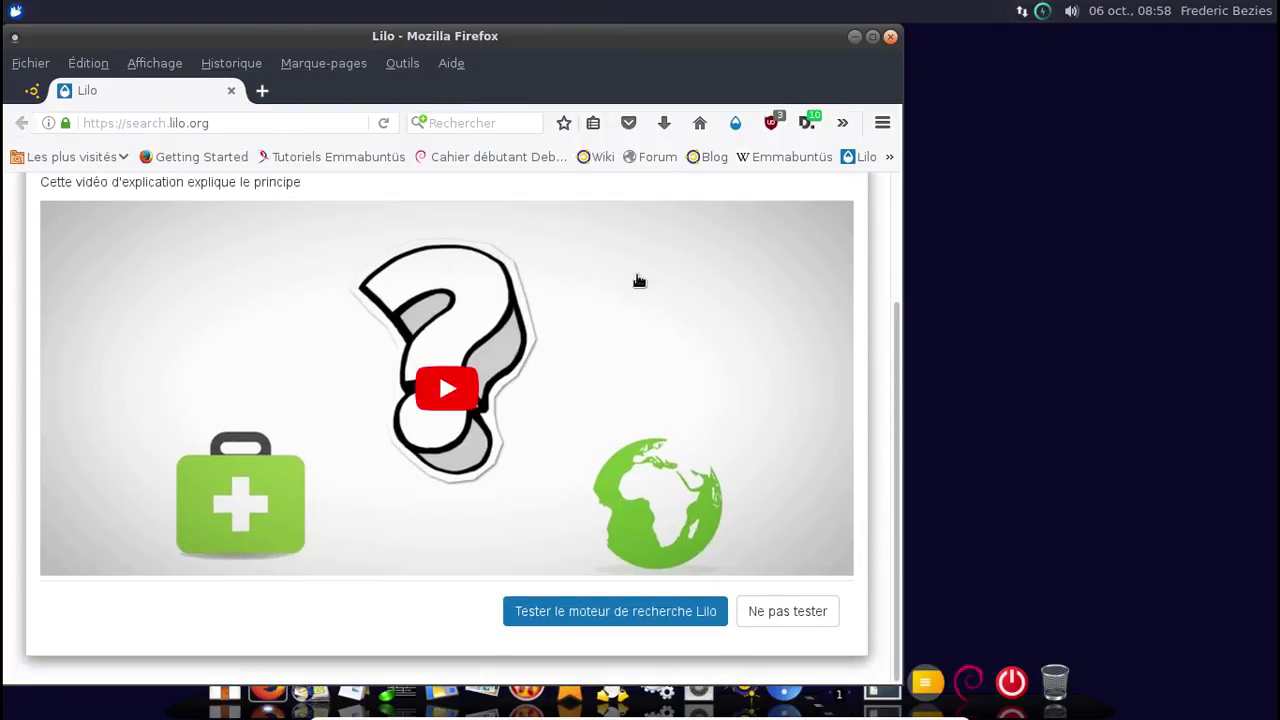
left_click(666, 611)
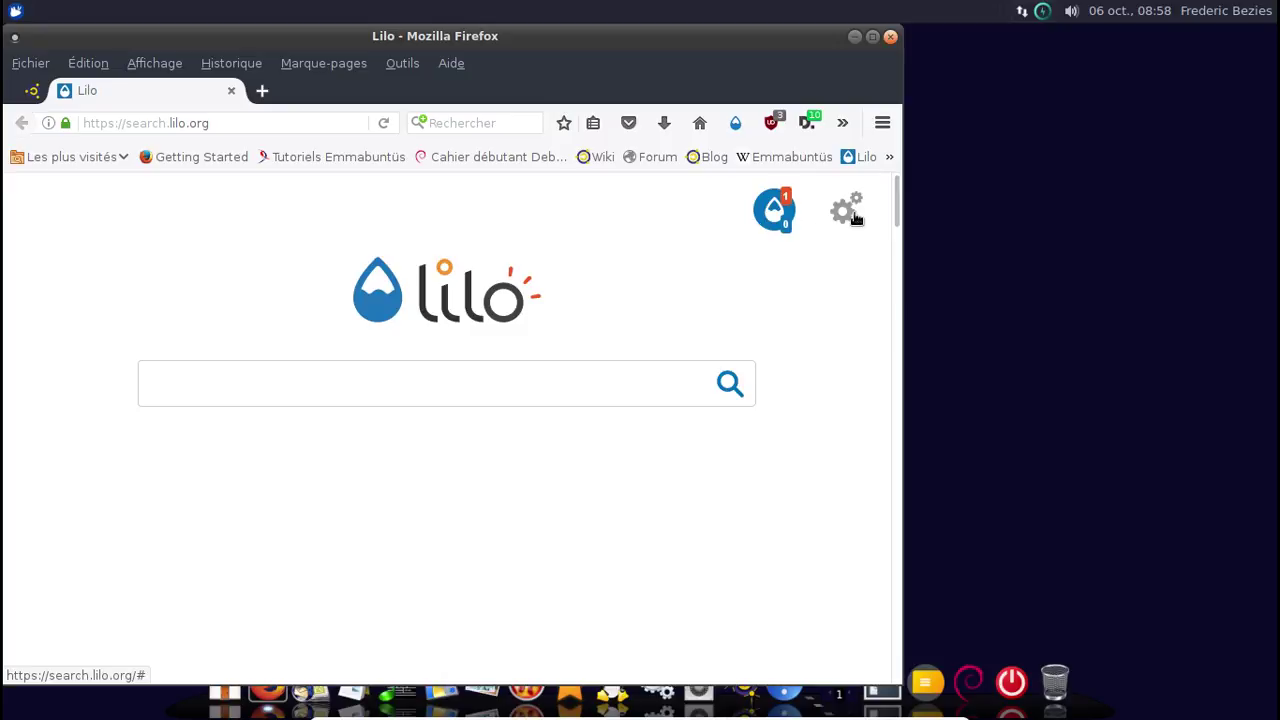
left_click(890, 37)
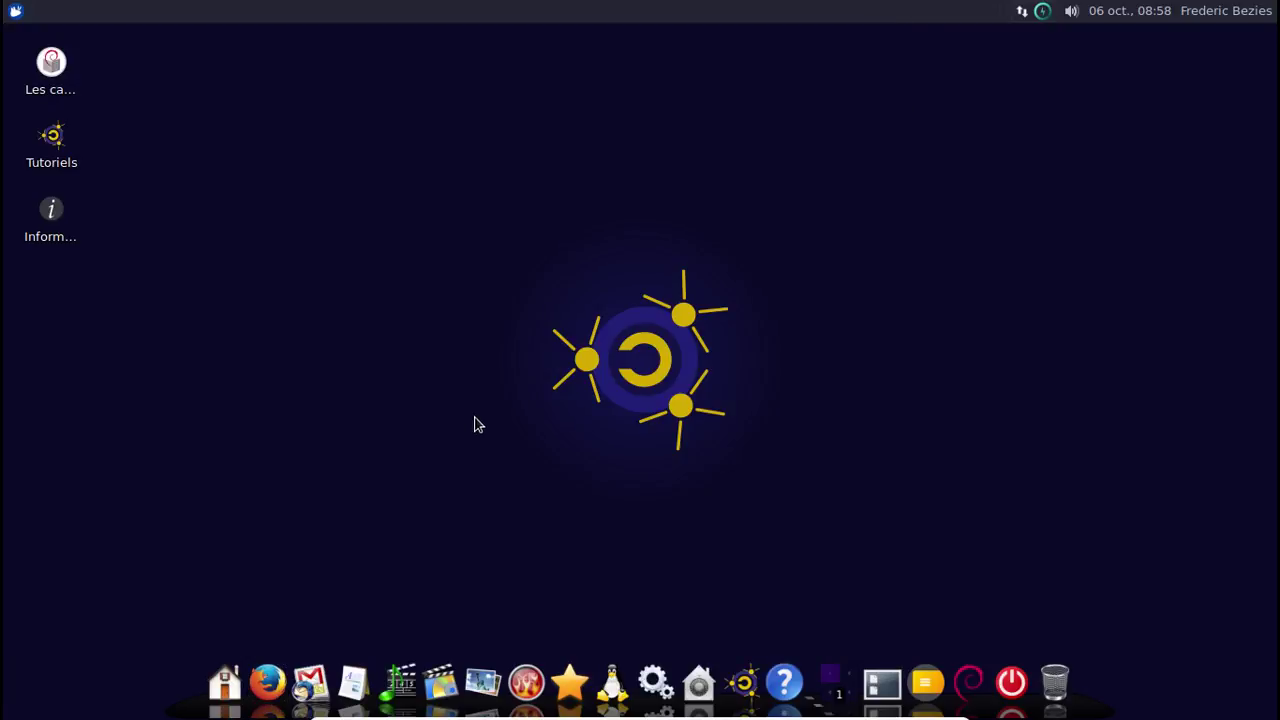
Search 'dock' in the menu, launch the dock level chooser, and apply the Basique version.
left_click(15, 10)
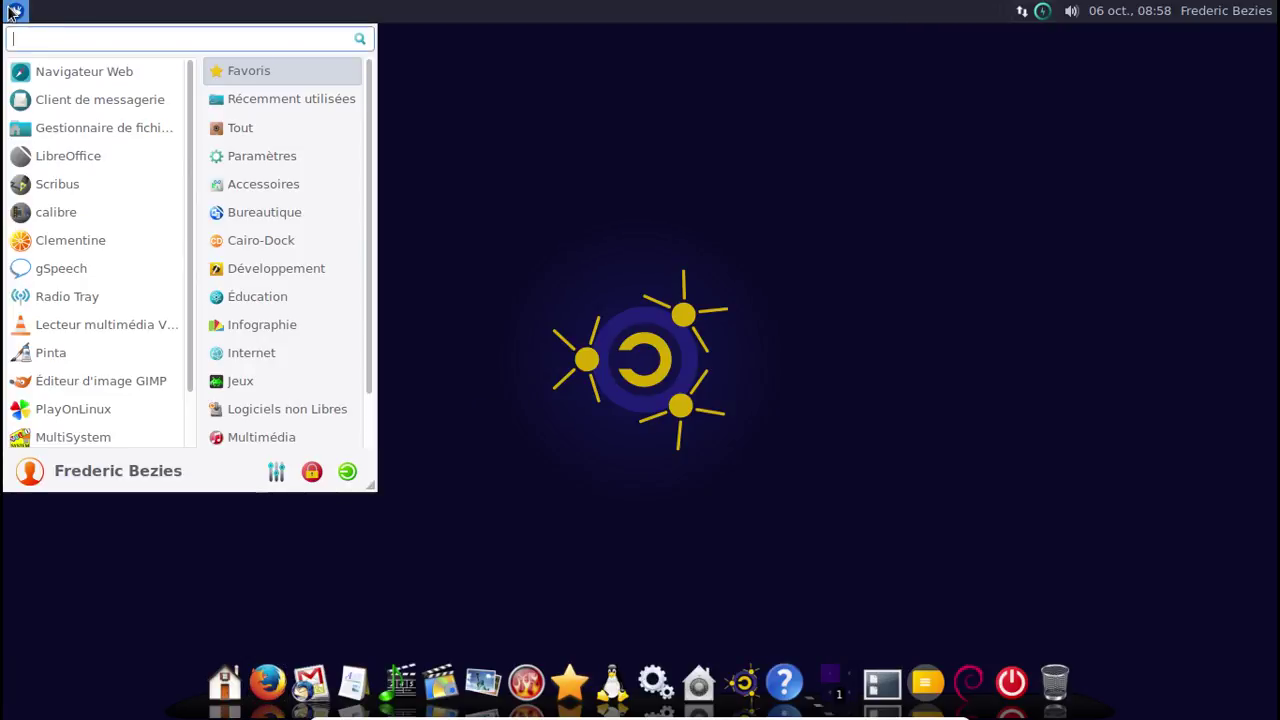
type("dock")
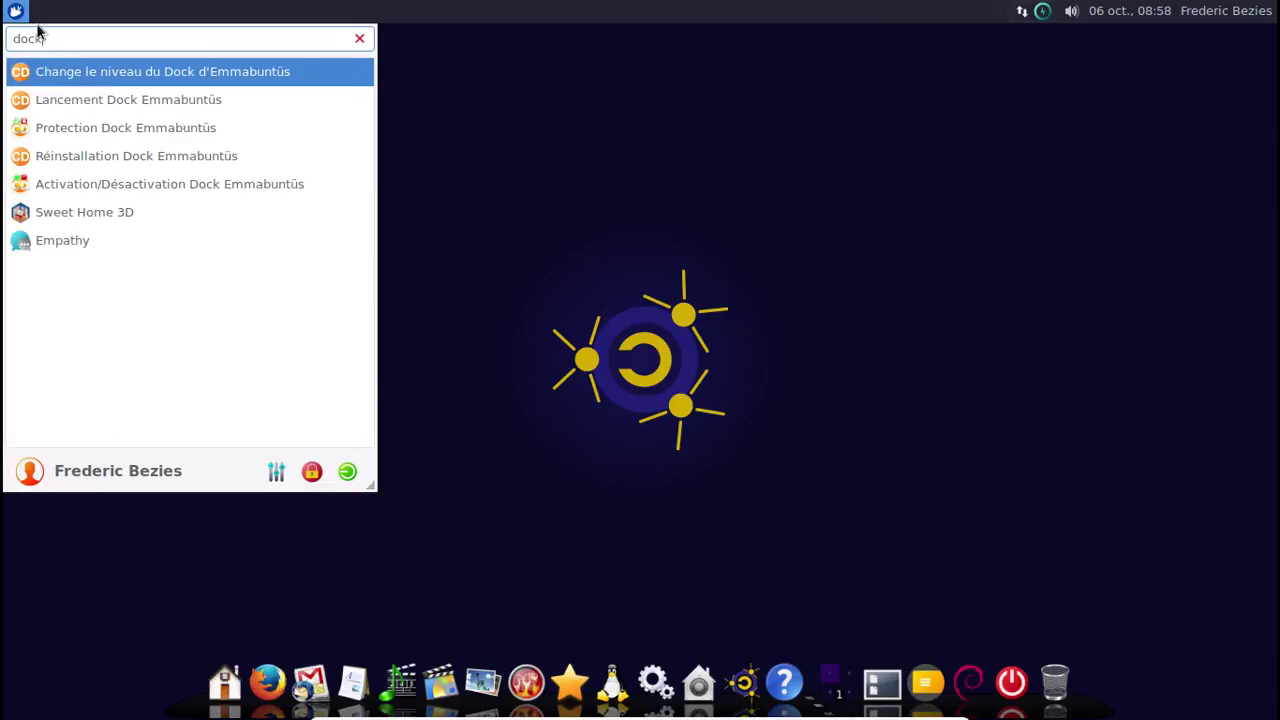
left_click(91, 80)
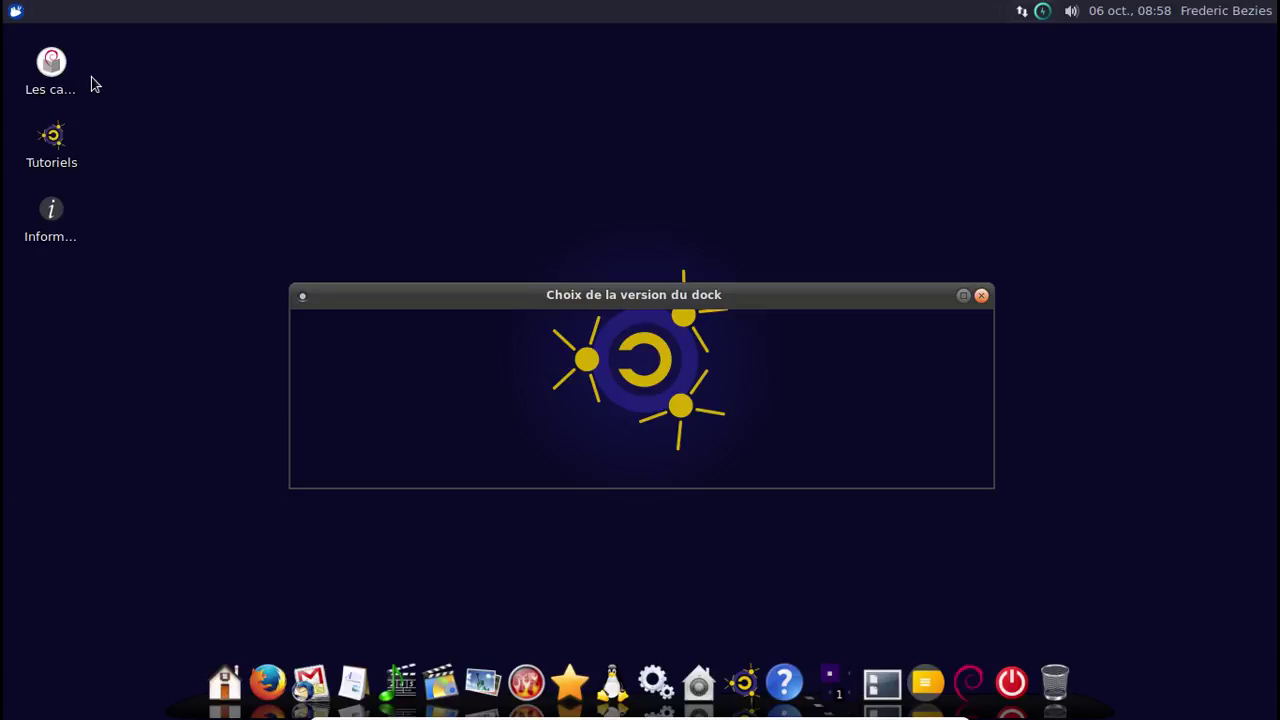
left_click(328, 414)
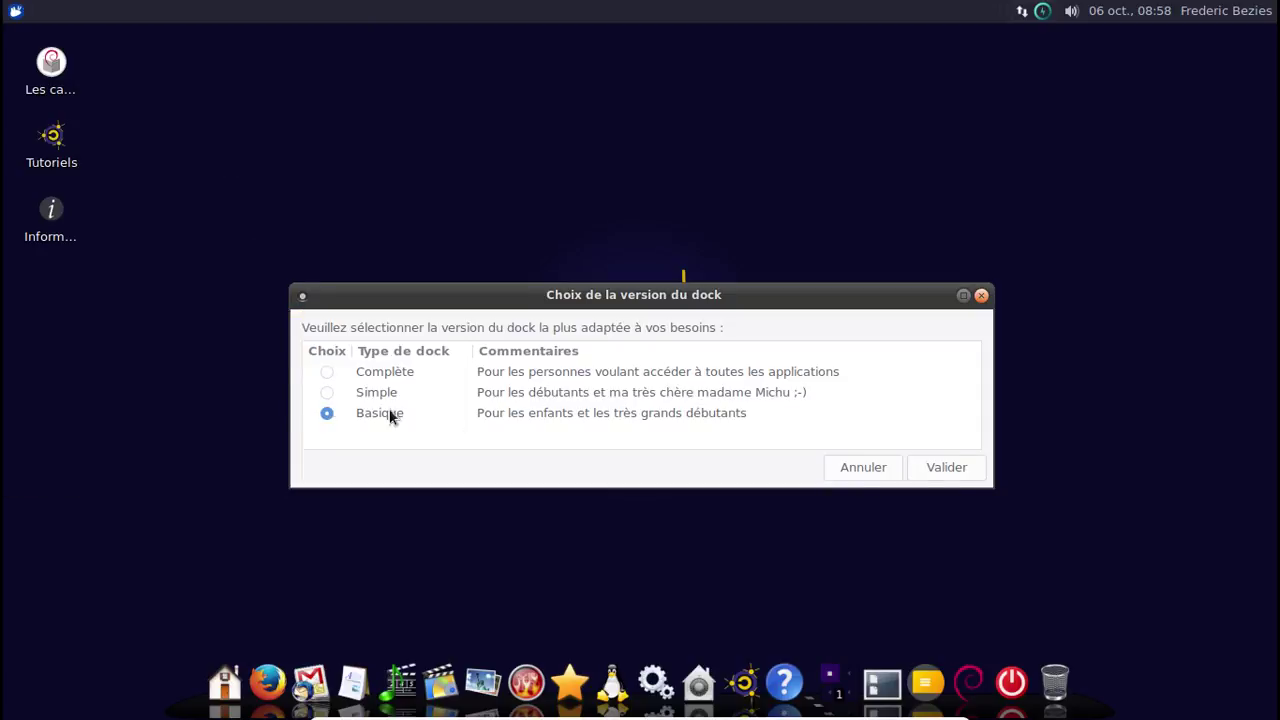
left_click(929, 464)
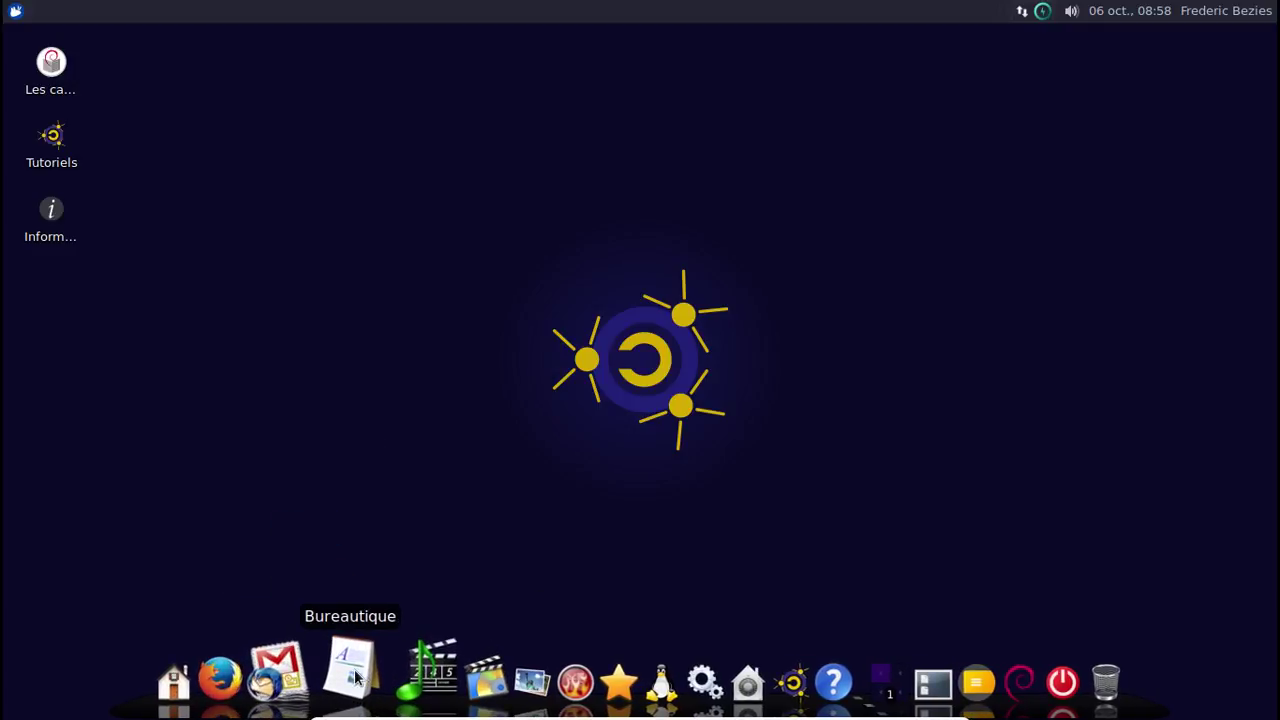
mouse_move(355, 678)
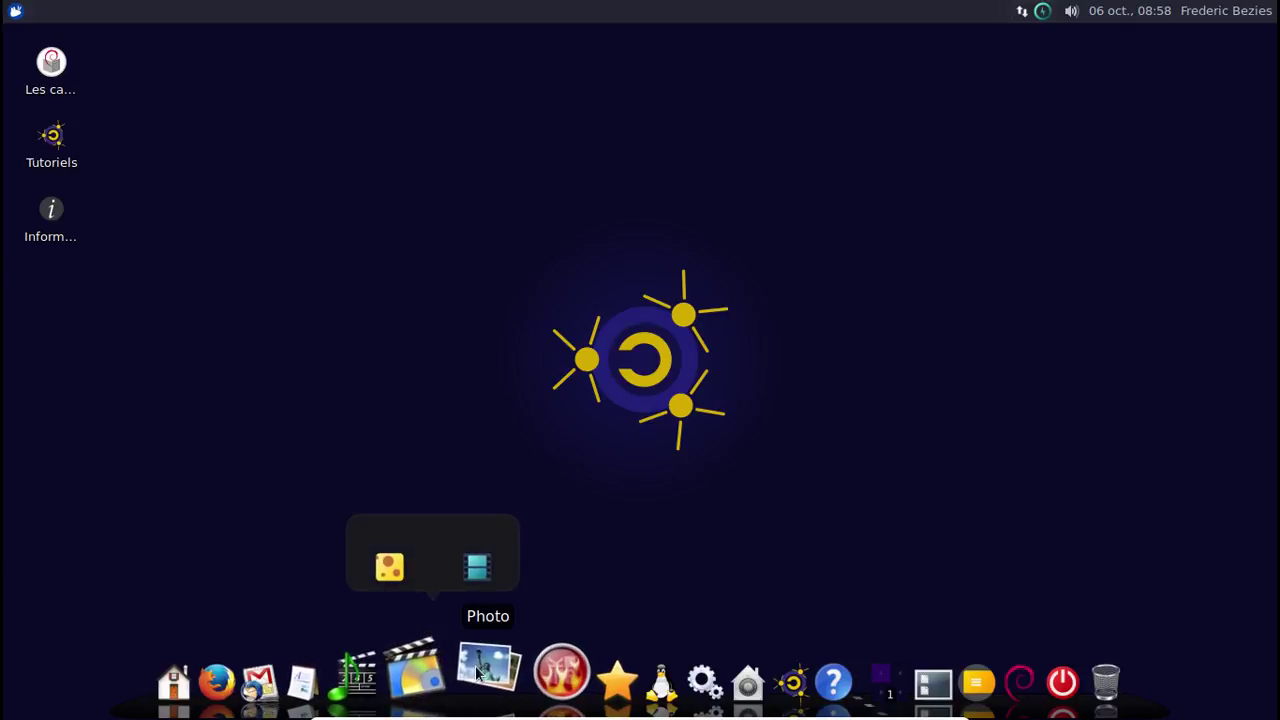
mouse_move(480, 670)
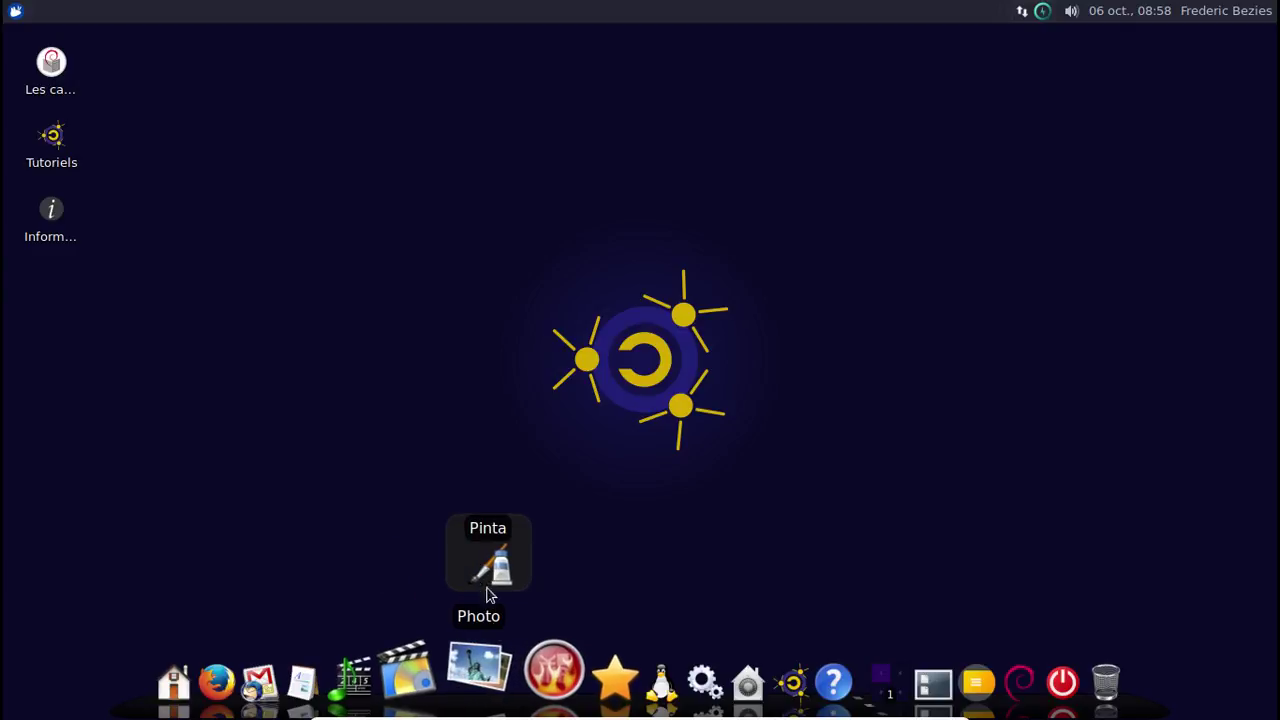
mouse_move(570, 680)
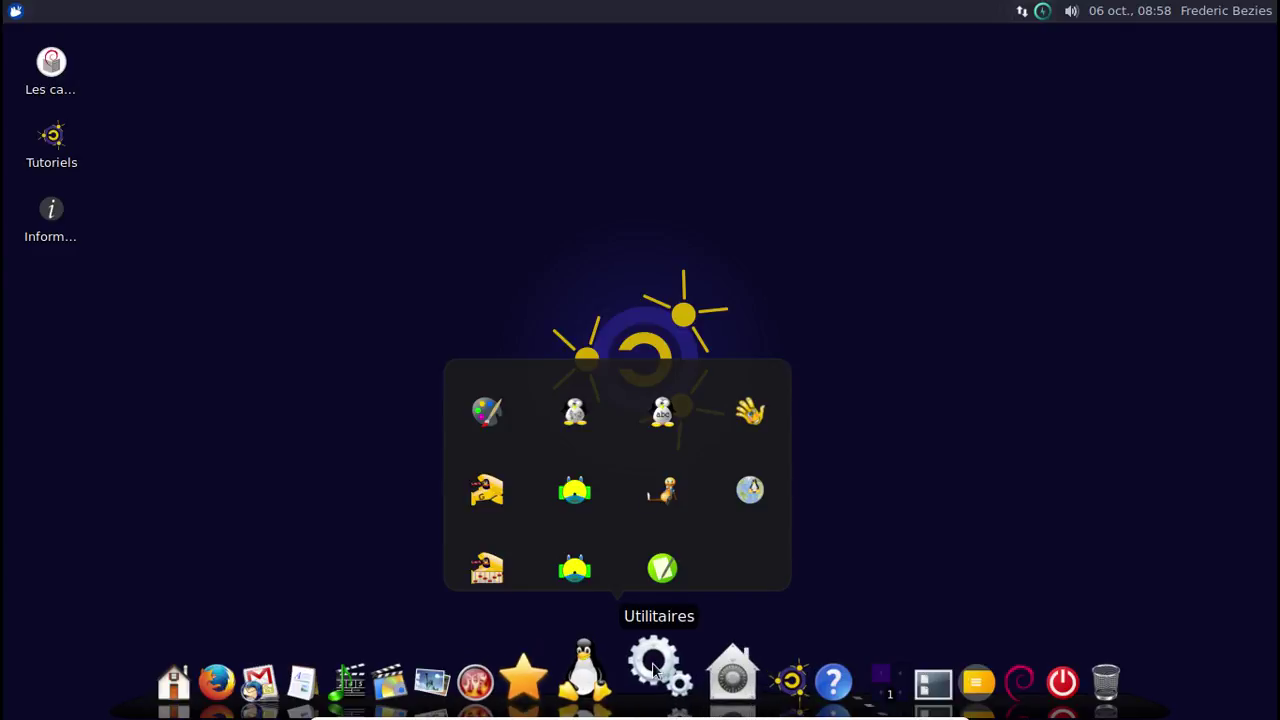
mouse_move(702, 671)
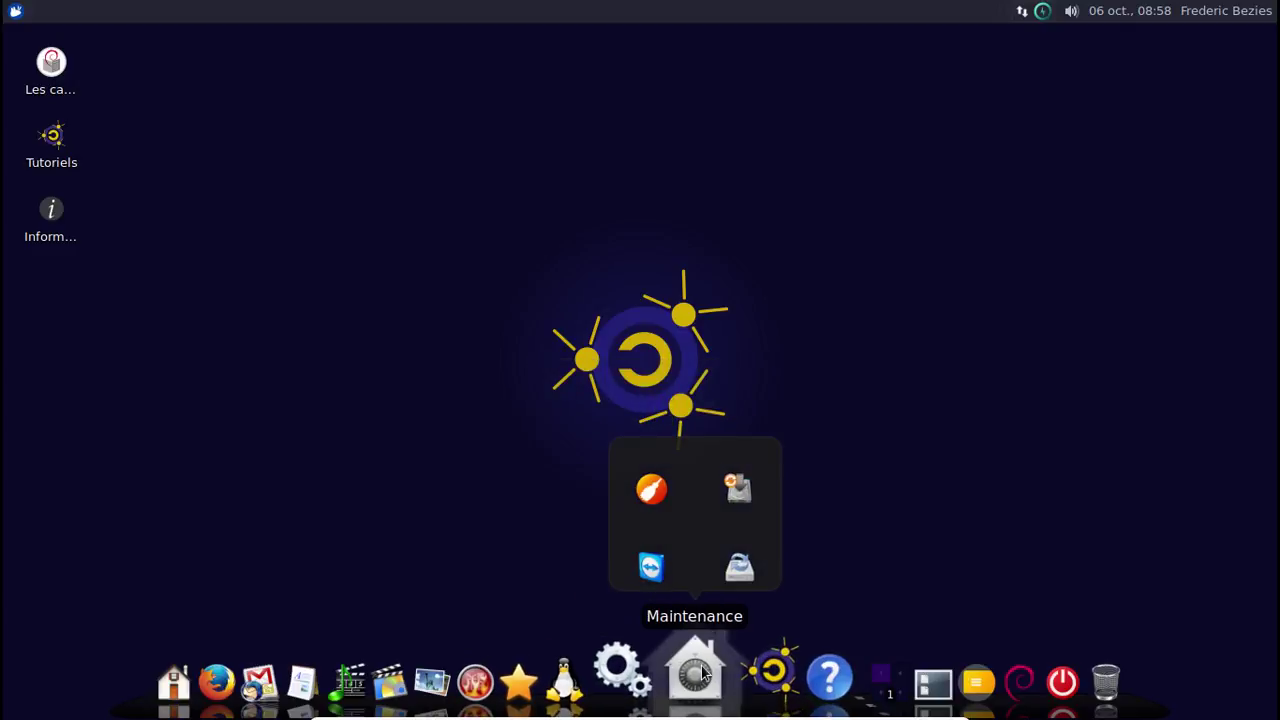
mouse_move(783, 683)
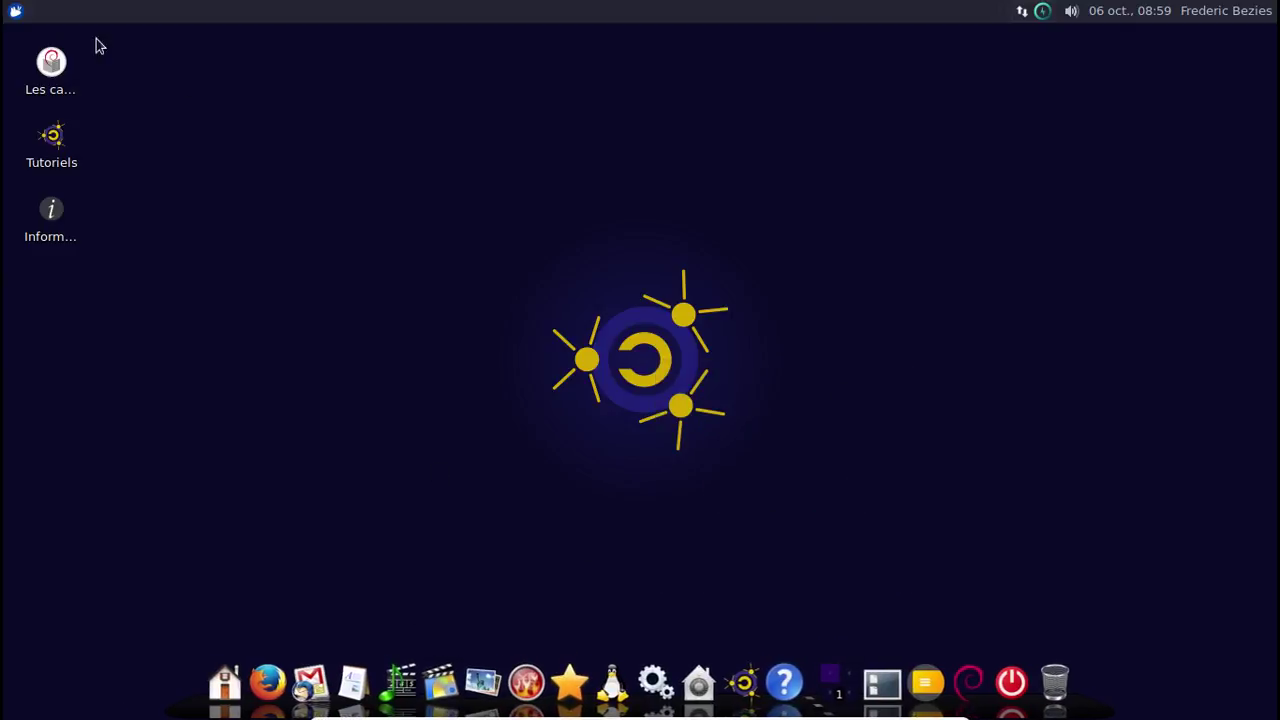
Search 'dock' in the menu, launch the dock level chooser, and validate the Complète version.
left_click(16, 11)
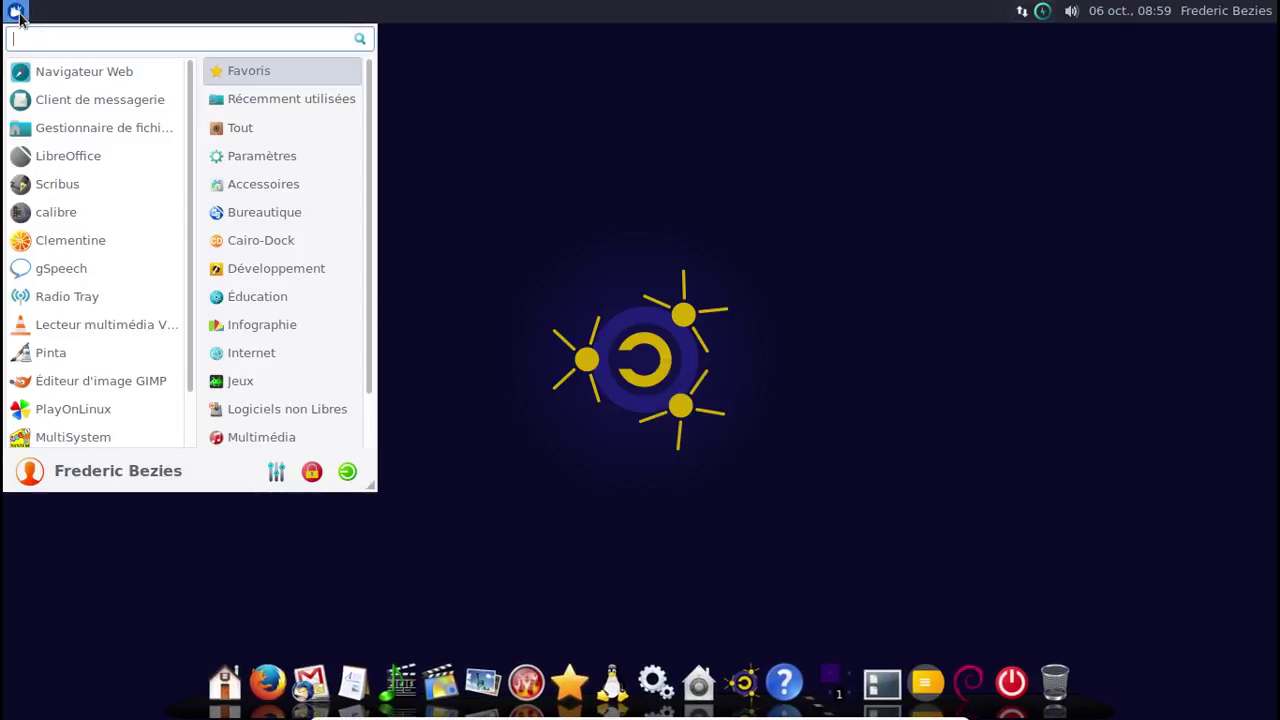
type("dock")
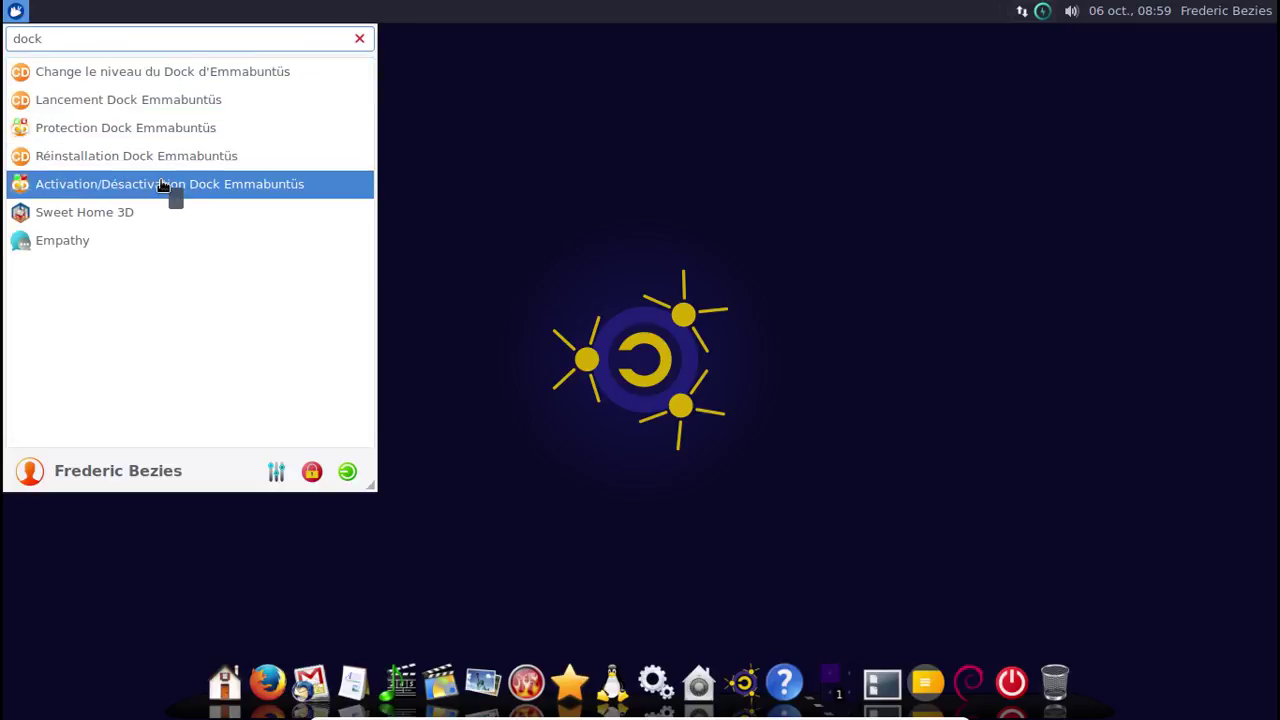
left_click(140, 78)
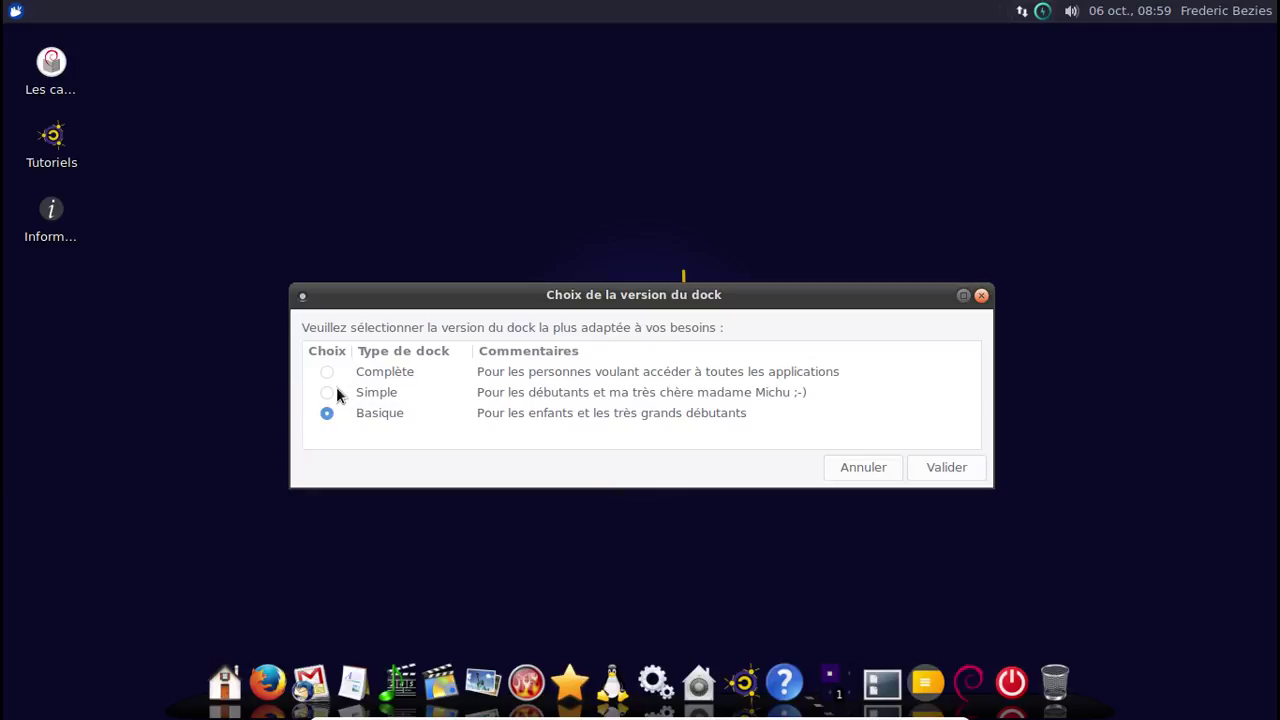
left_click(947, 478)
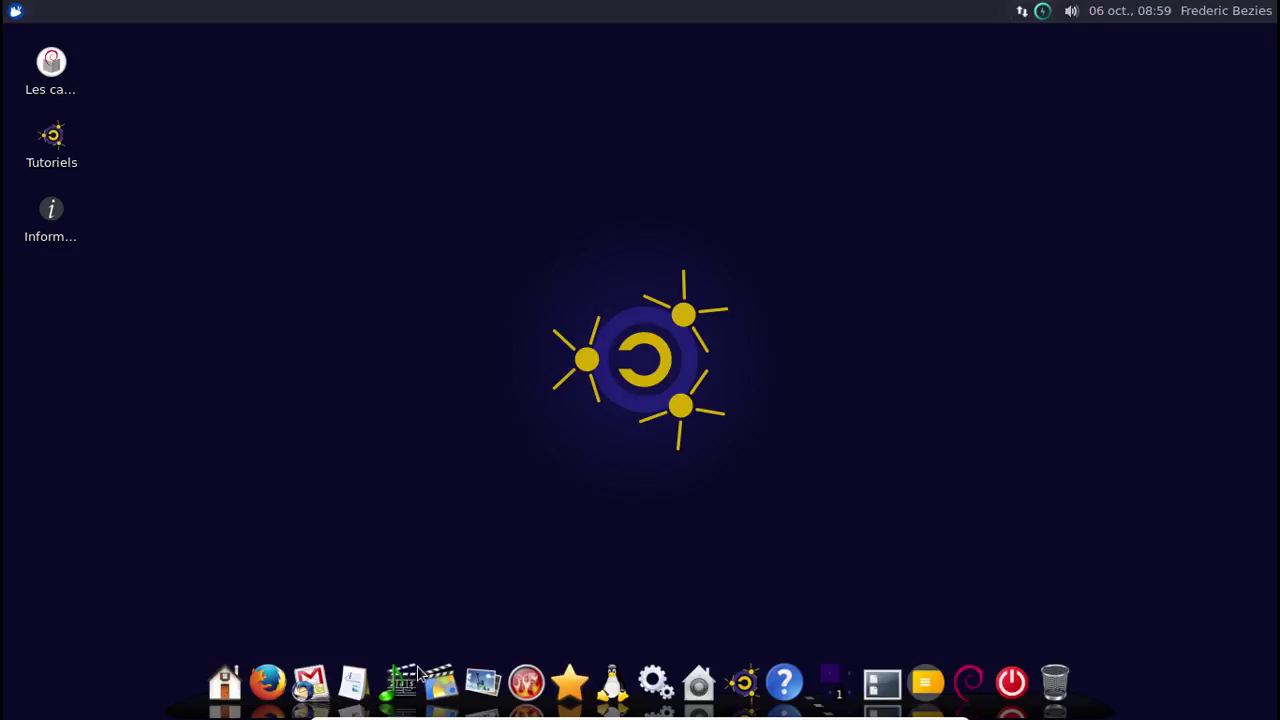
Look over the Audio and Communication dock groups, then launch Terminal from Utilitaires.
mouse_move(408, 686)
mouse_move(314, 672)
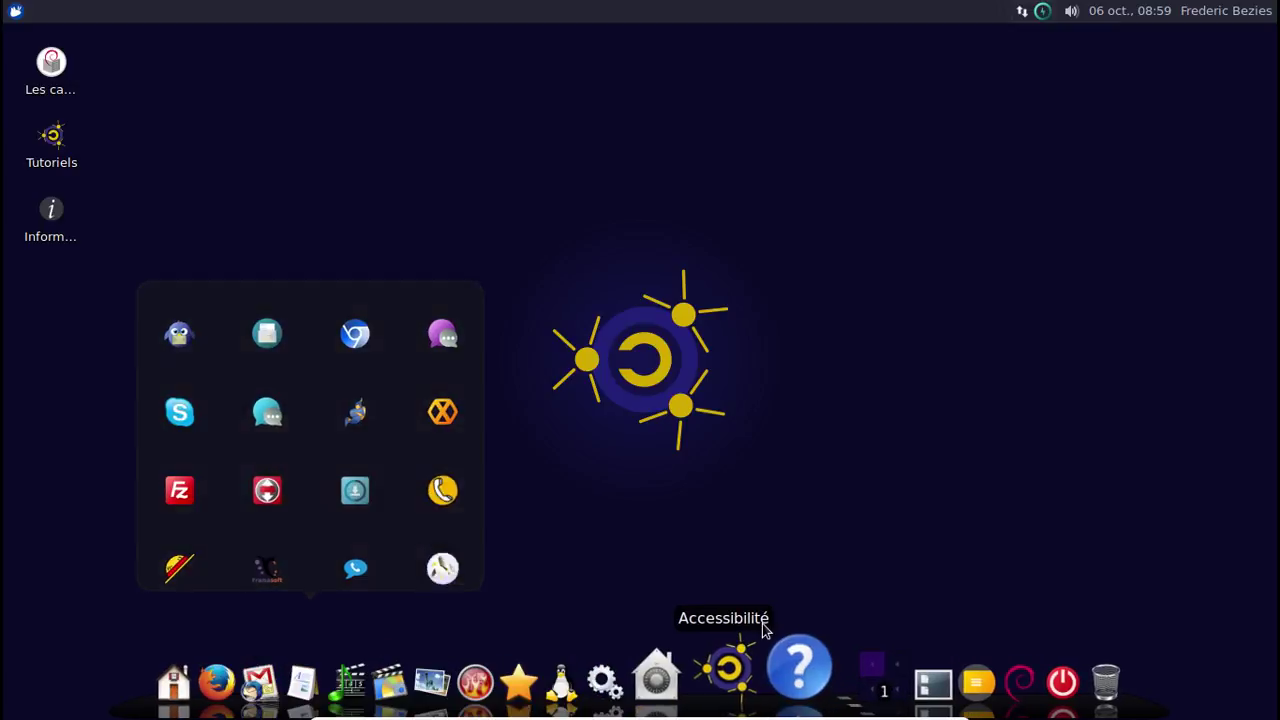
mouse_move(701, 663)
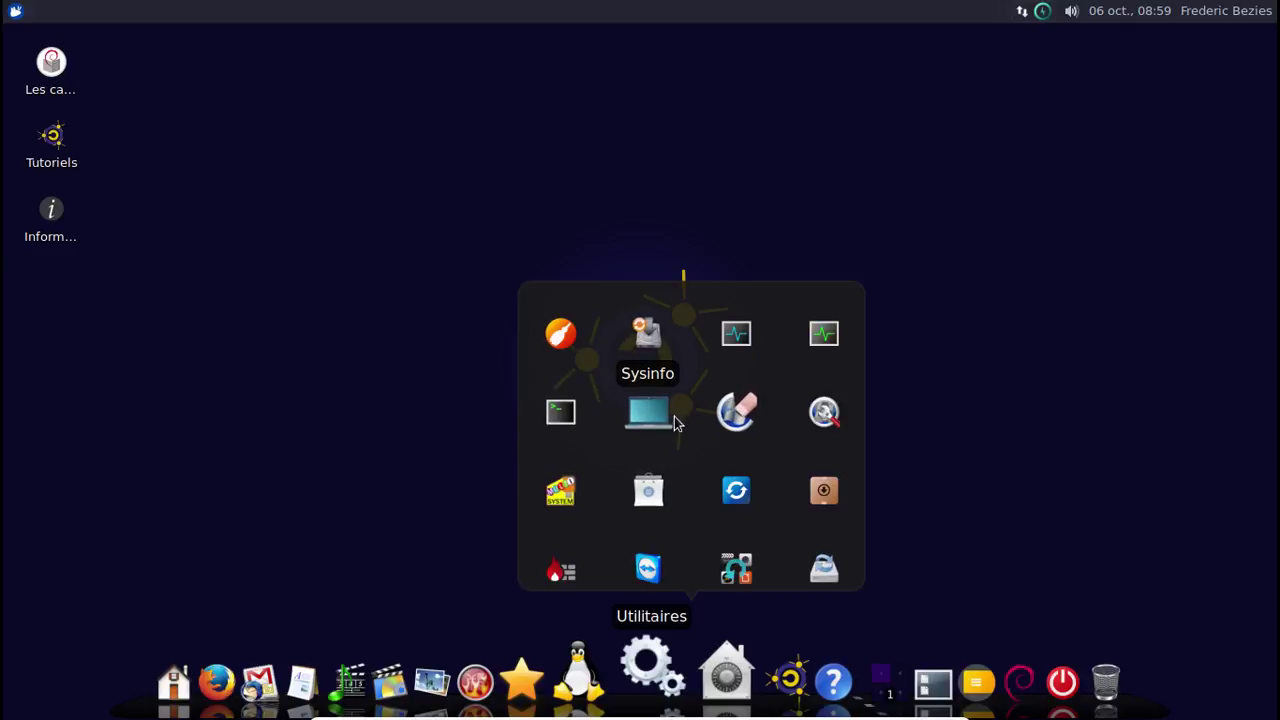
left_click(586, 423)
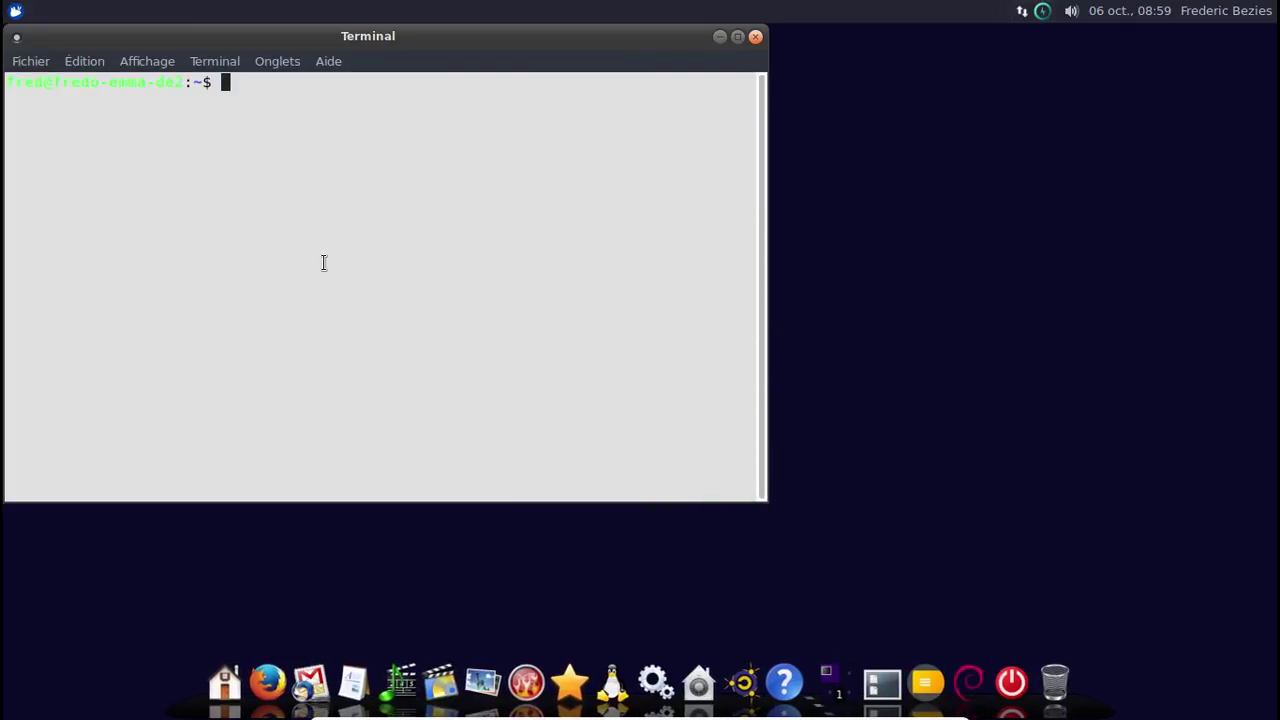
Run df -h to list disk usage for all filesystems, then close Terminal.
type("df -h")
key("Return")
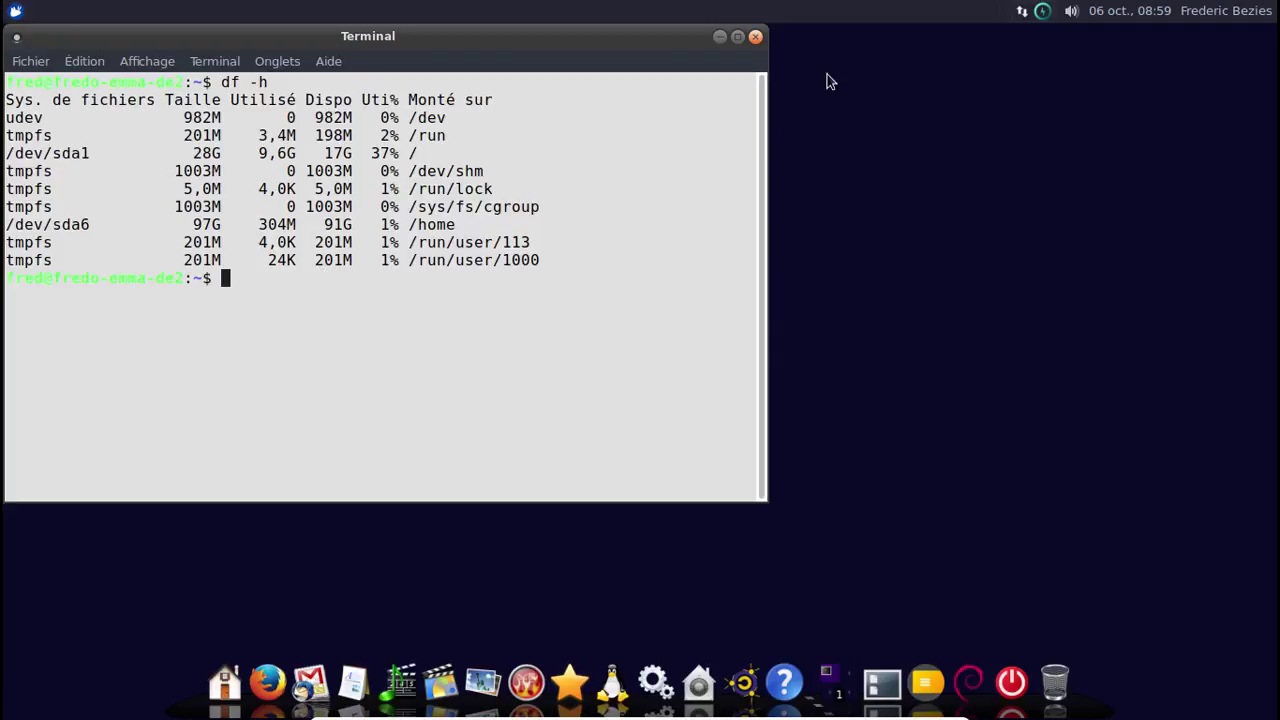
left_click(755, 37)
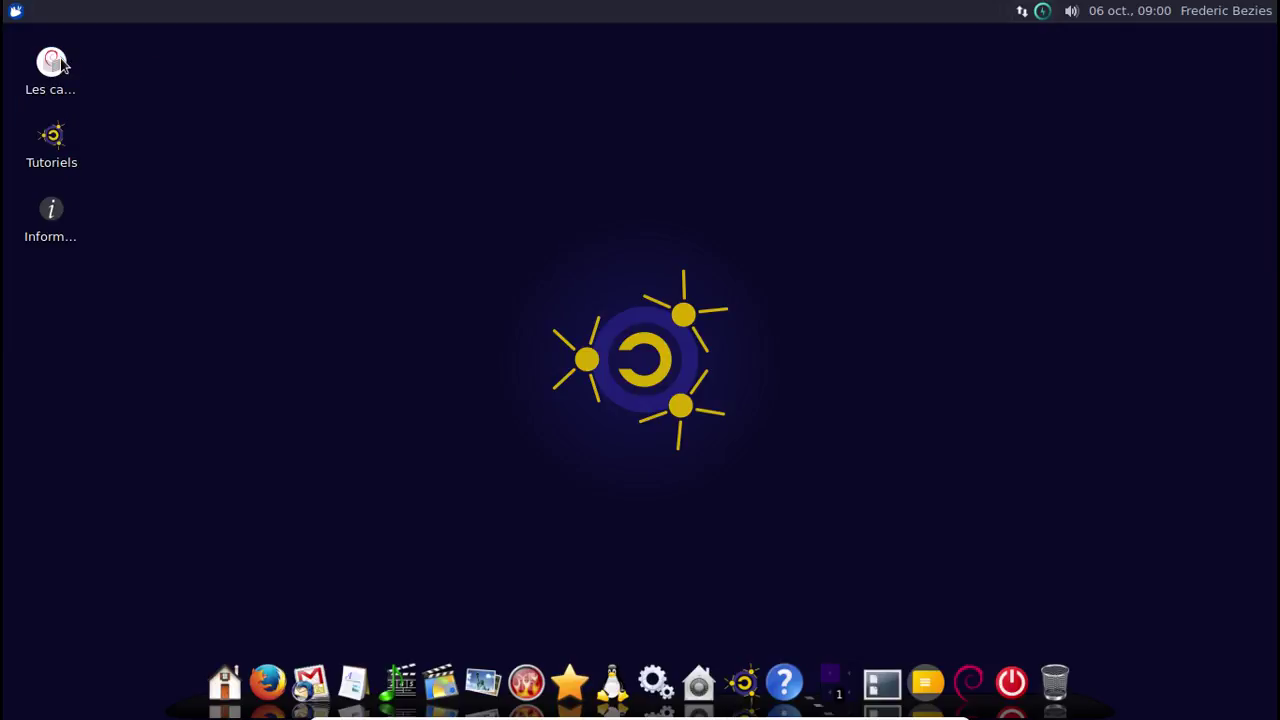
Open the Les cahiers du débutant PDF, read down to page 9, then close the reader.
double_click(52, 64)
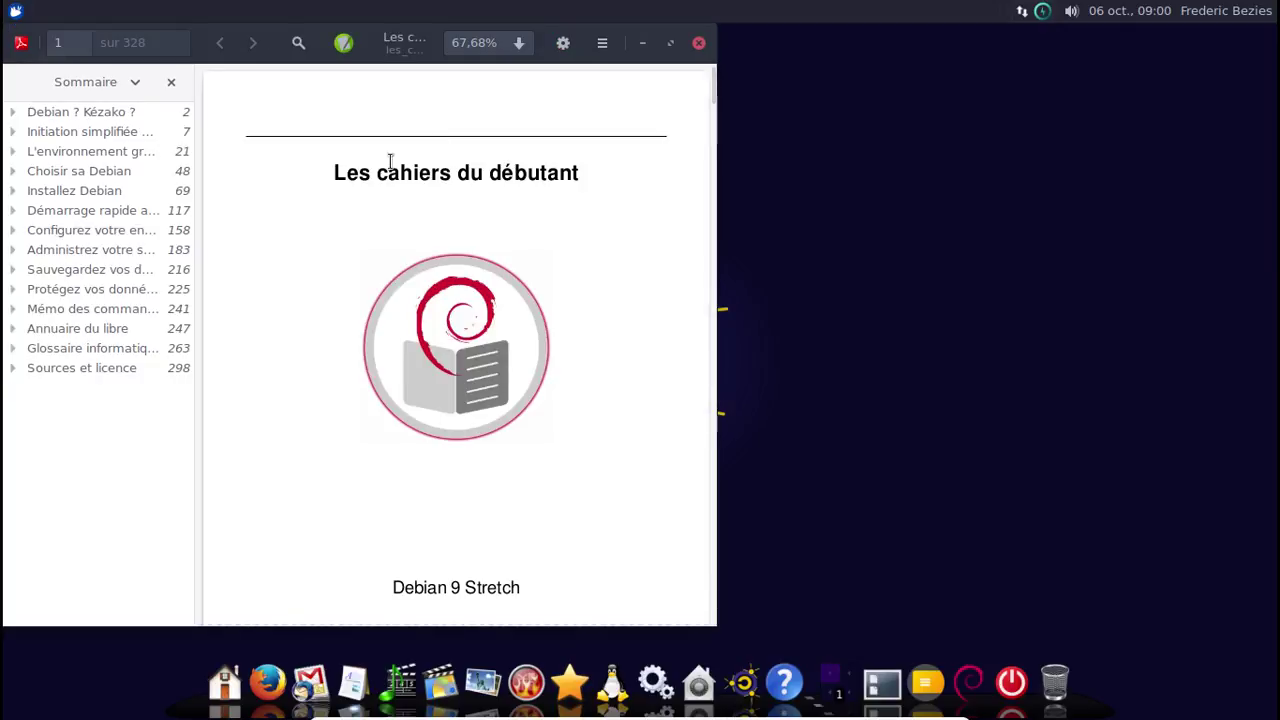
scroll(422, 297, "down", 3)
scroll(422, 297, "down", 4)
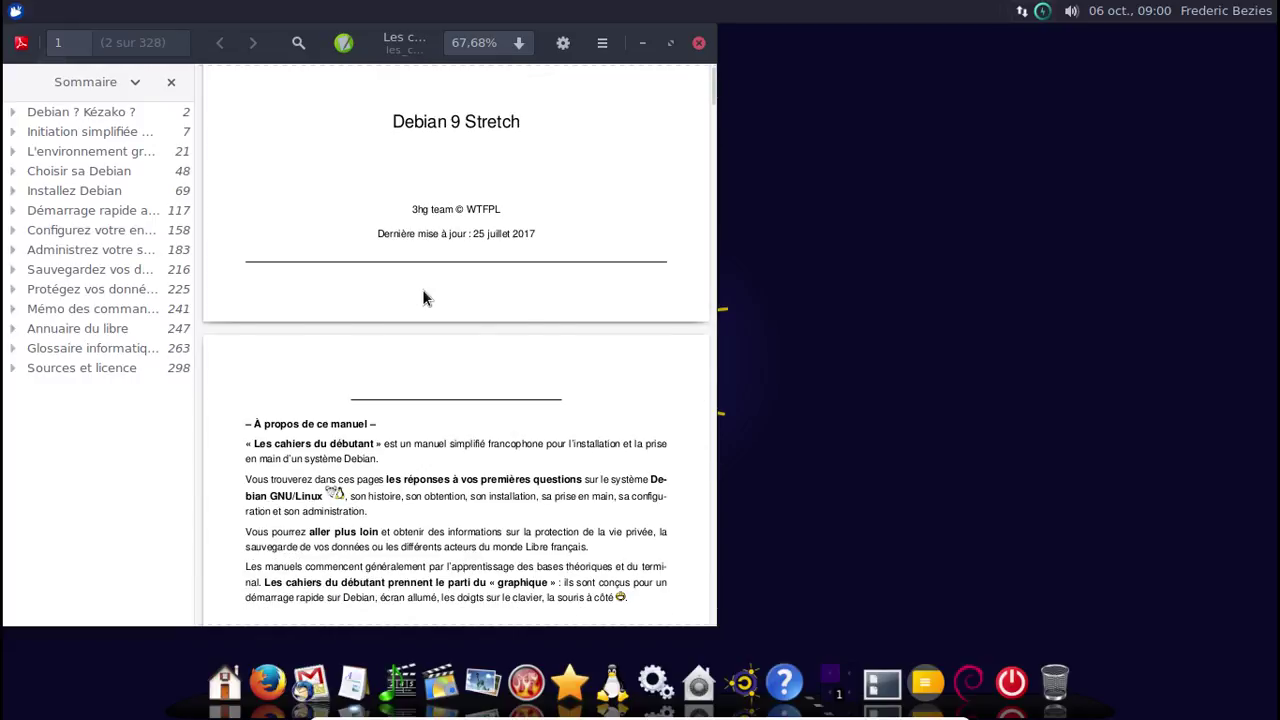
scroll(422, 297, "down", 5)
scroll(422, 297, "up", 6)
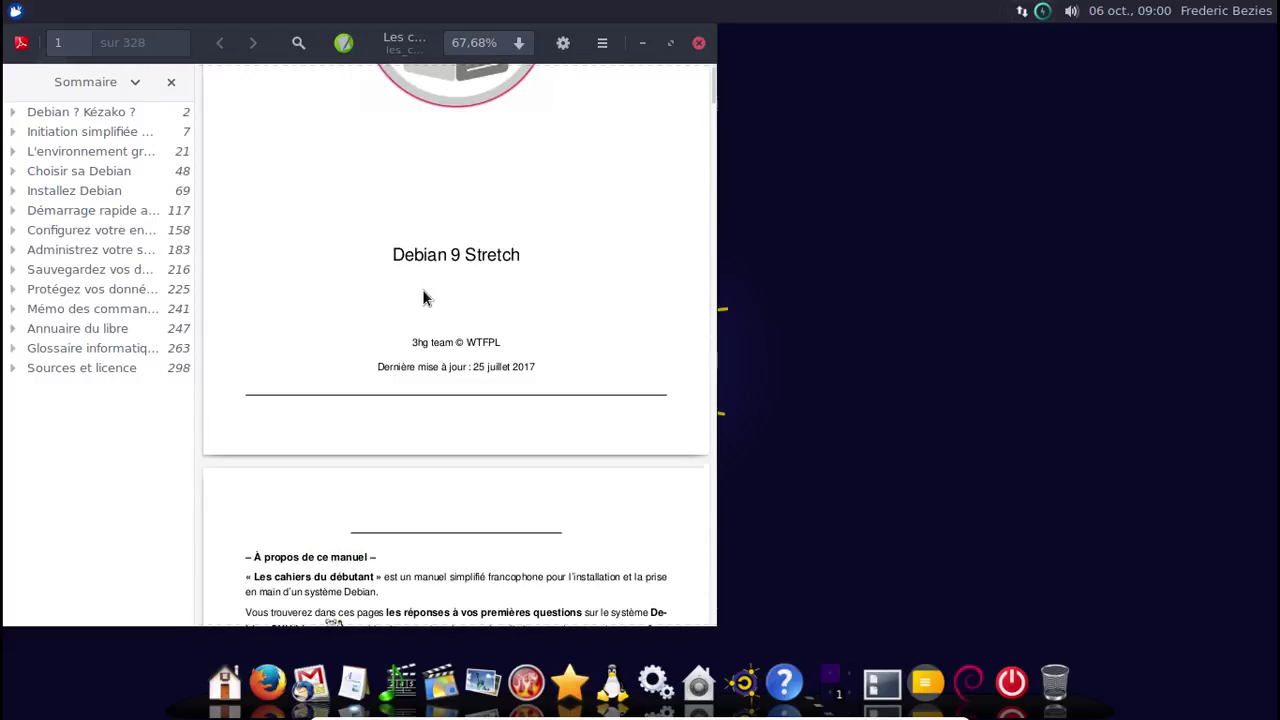
scroll(422, 297, "up", 2)
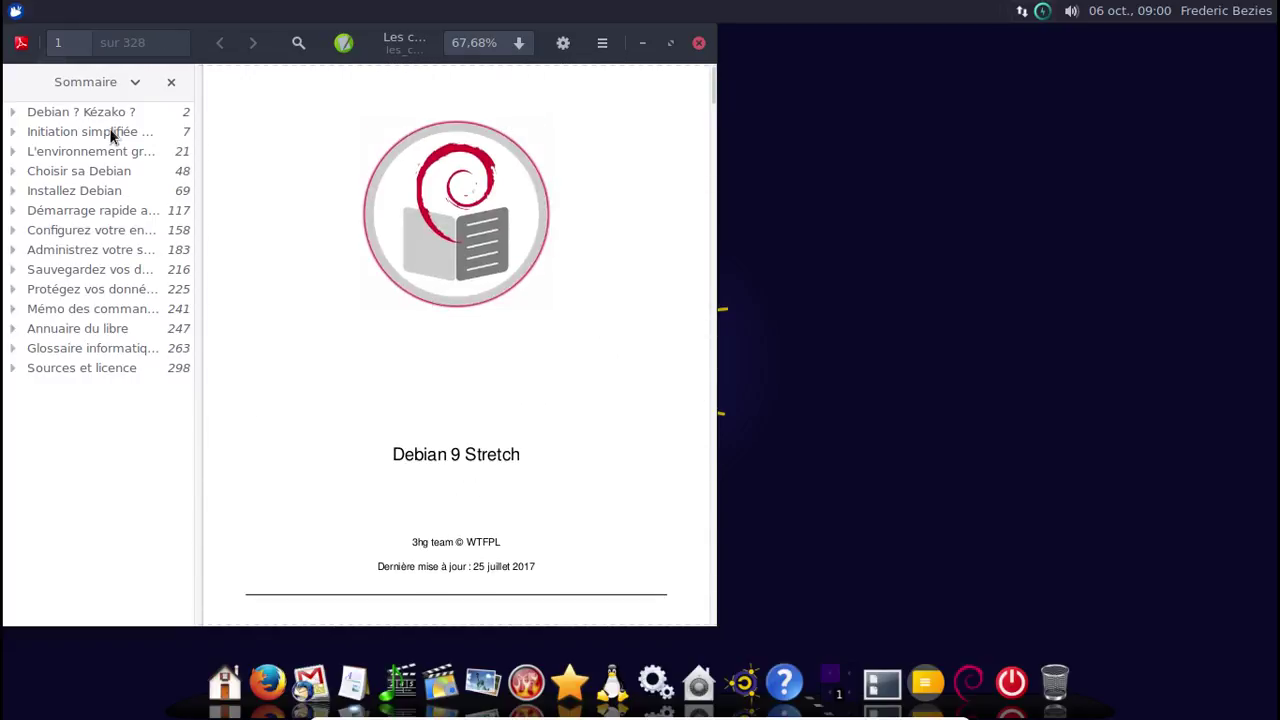
scroll(591, 262, "up", 2)
scroll(591, 262, "down", 6)
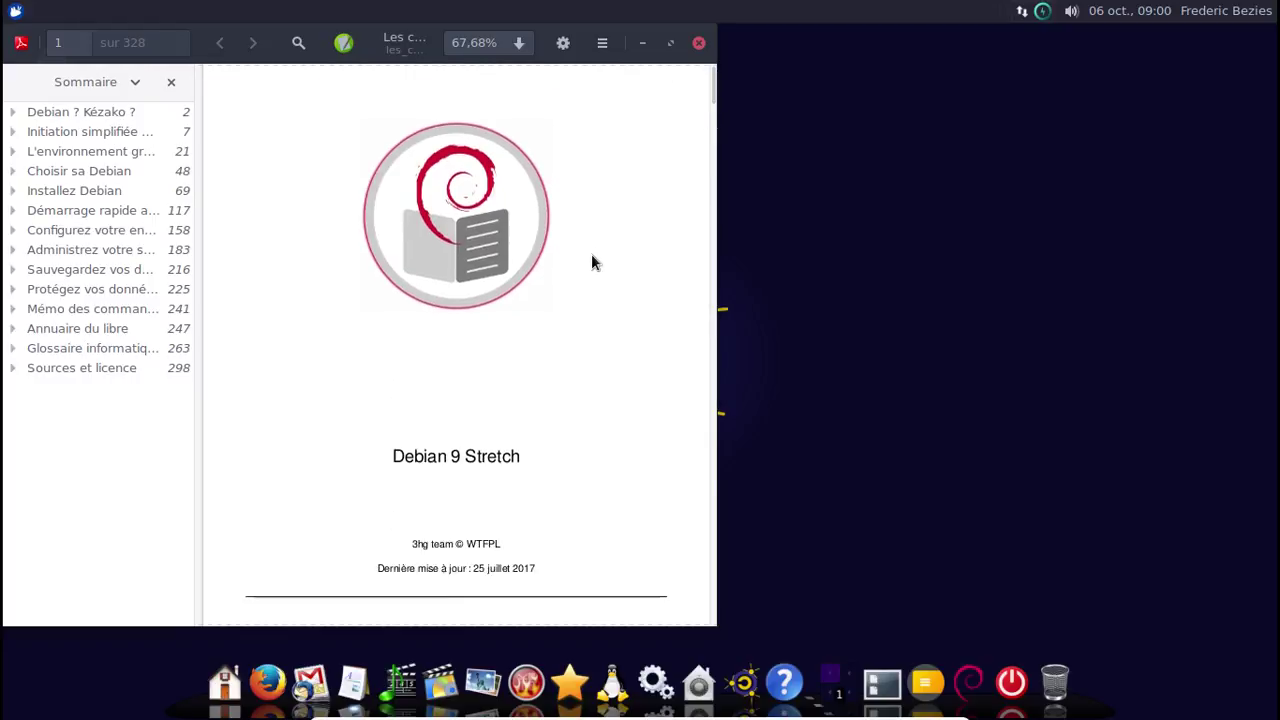
scroll(591, 254, "down", 8)
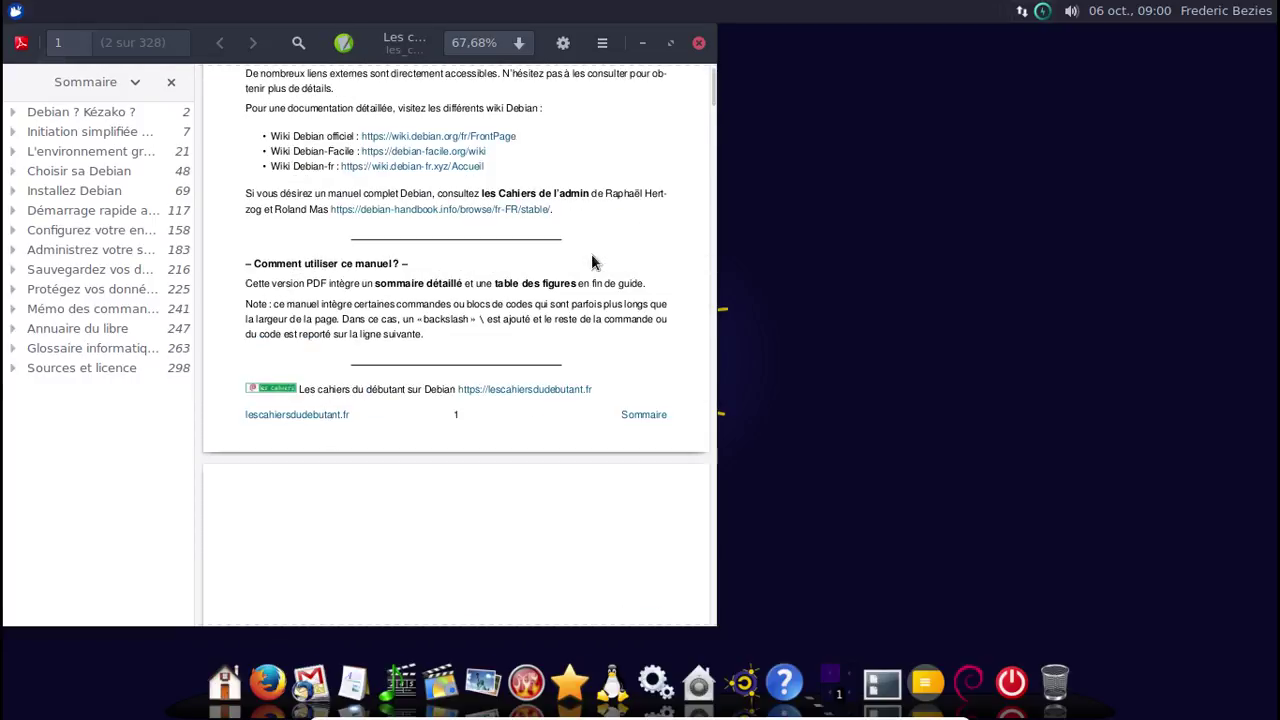
scroll(591, 262, "down", 8)
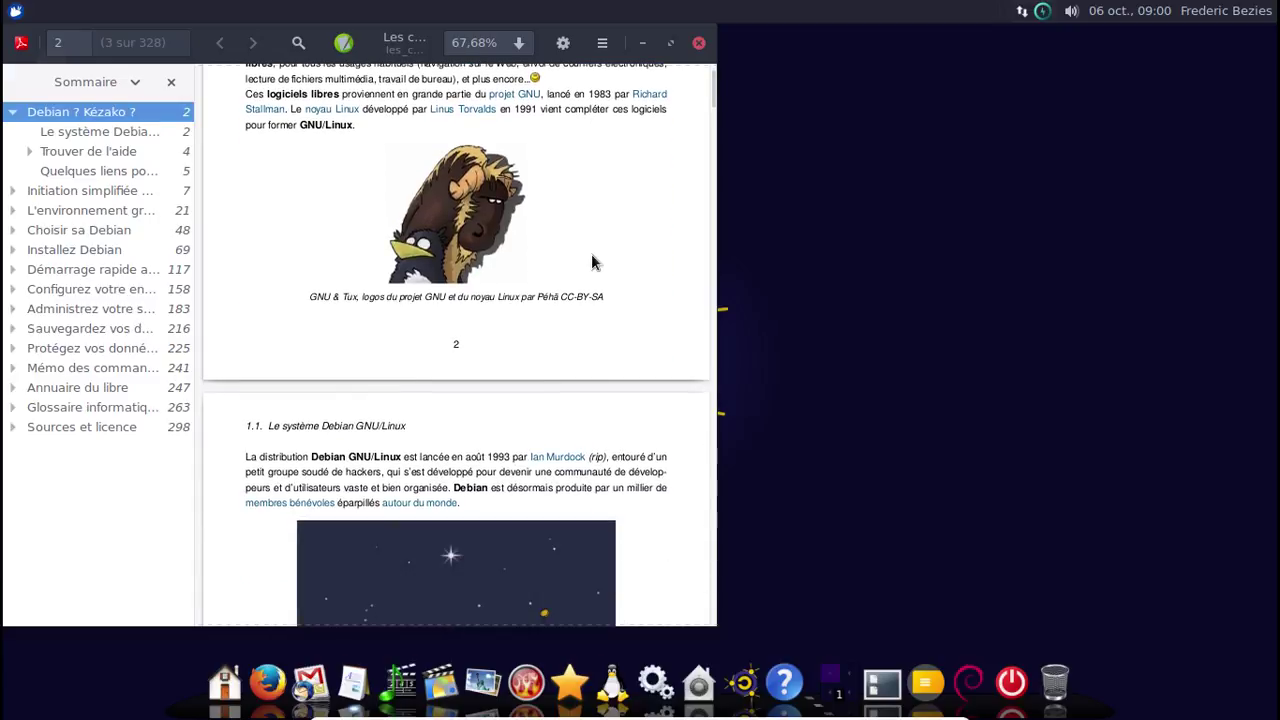
scroll(591, 262, "down", 3)
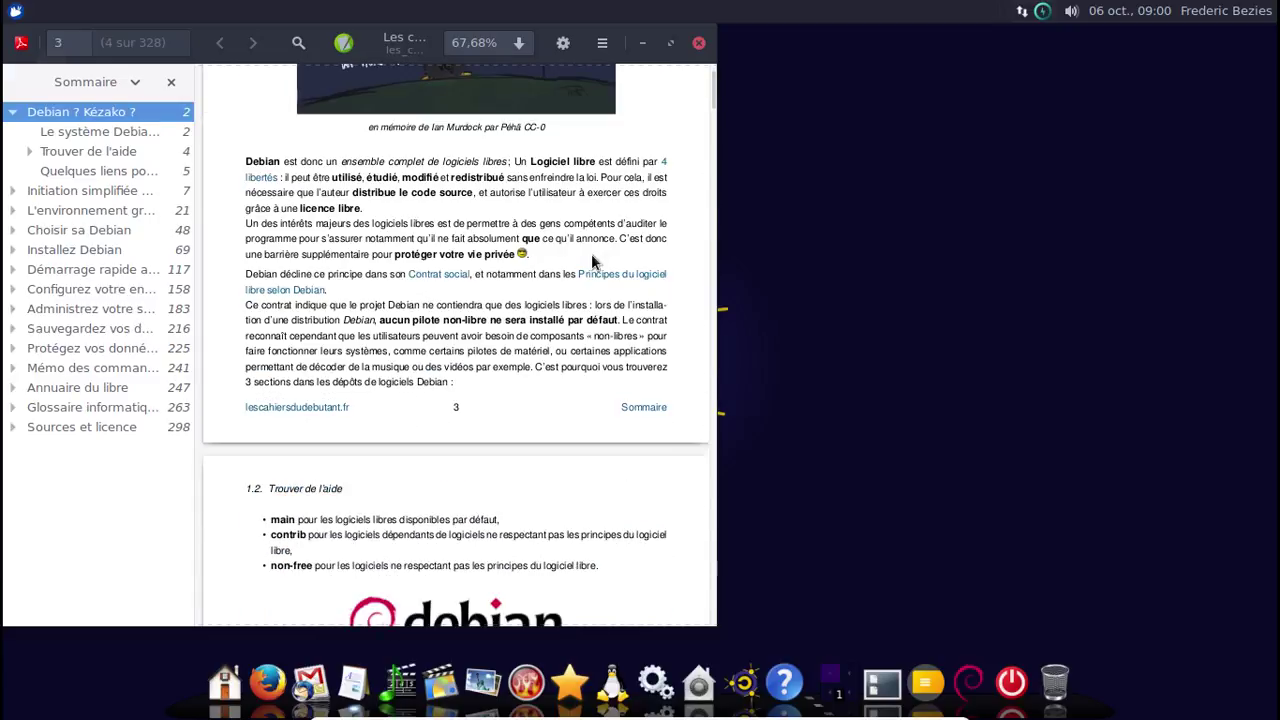
scroll(591, 262, "down", 17)
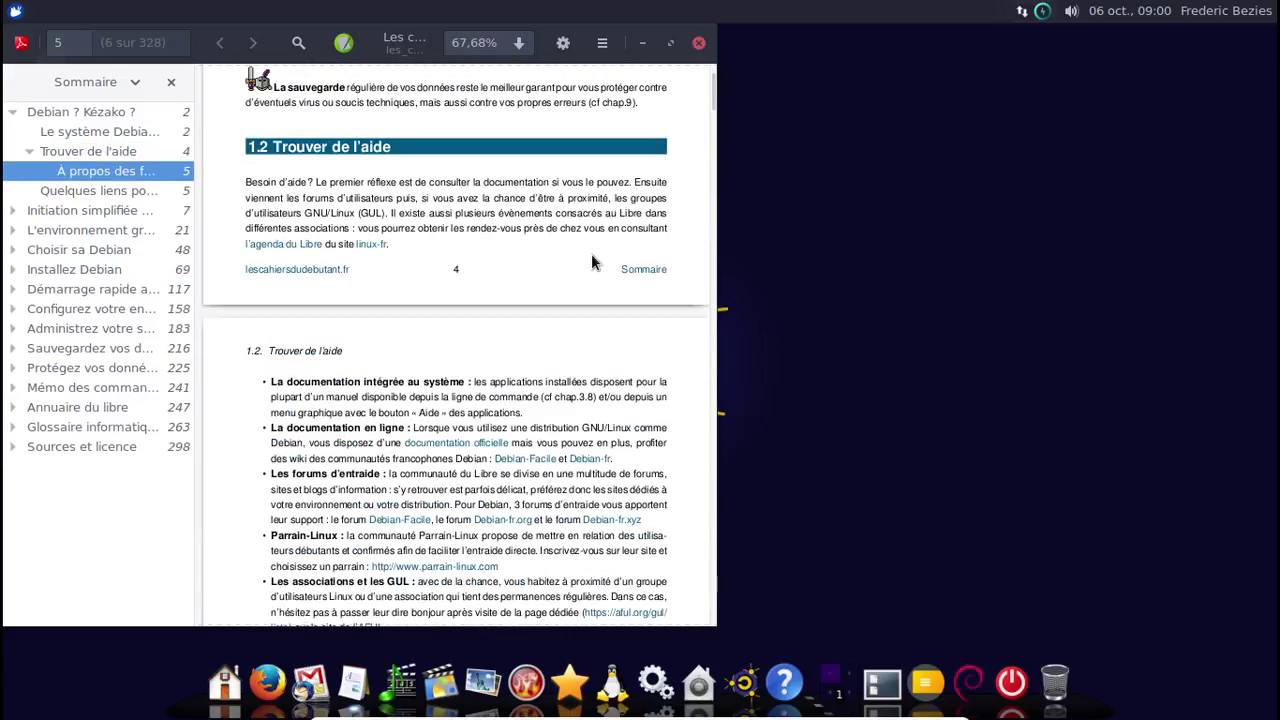
scroll(592, 261, "down", 15)
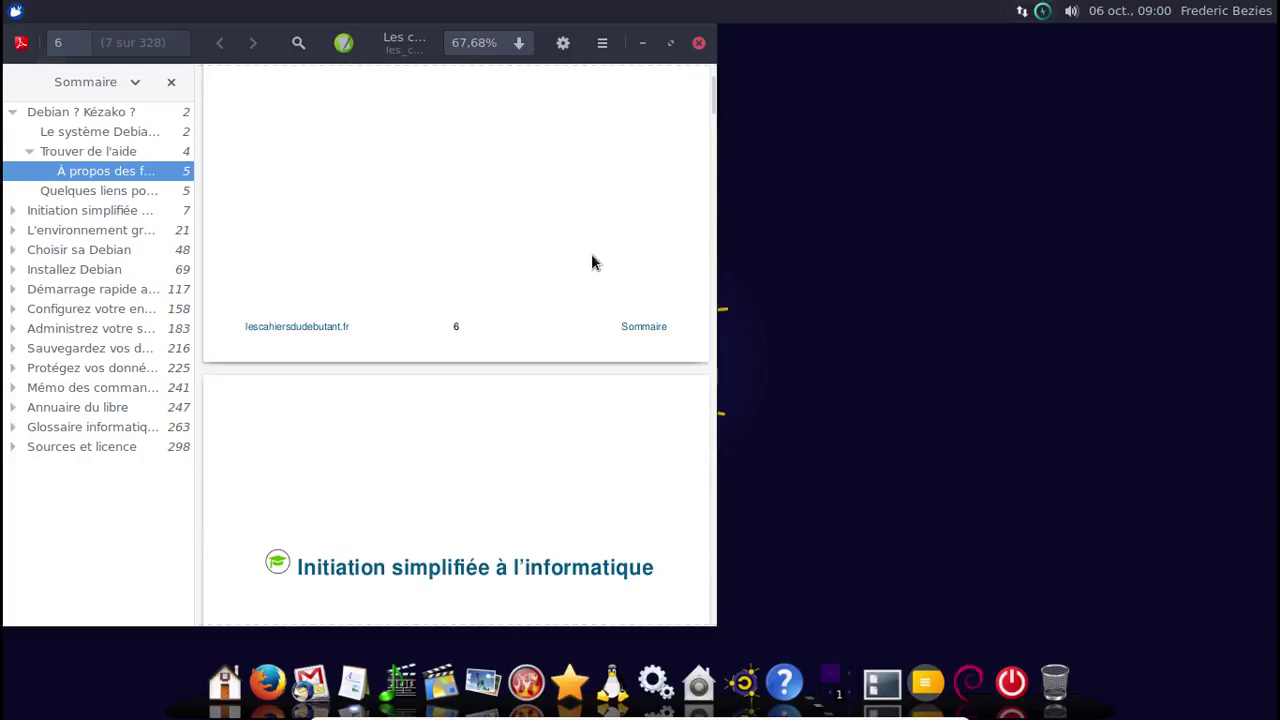
scroll(592, 262, "down", 4)
scroll(591, 258, "down", 13)
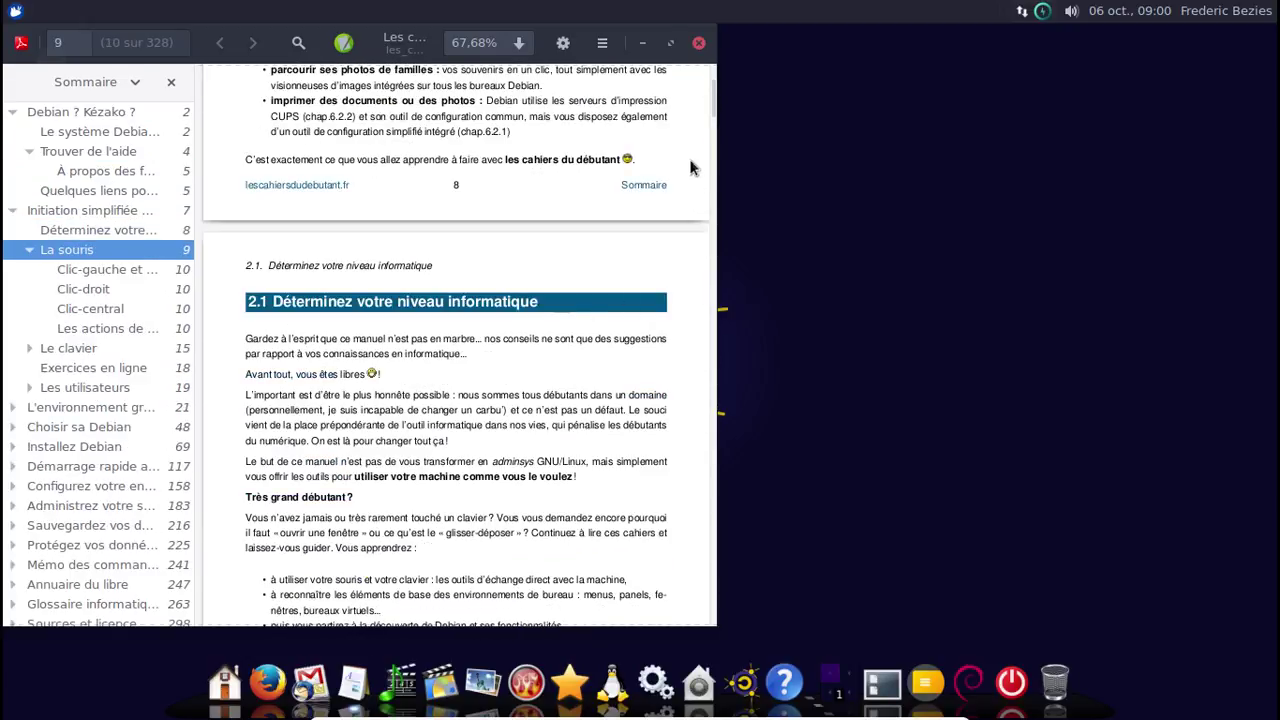
left_click(699, 42)
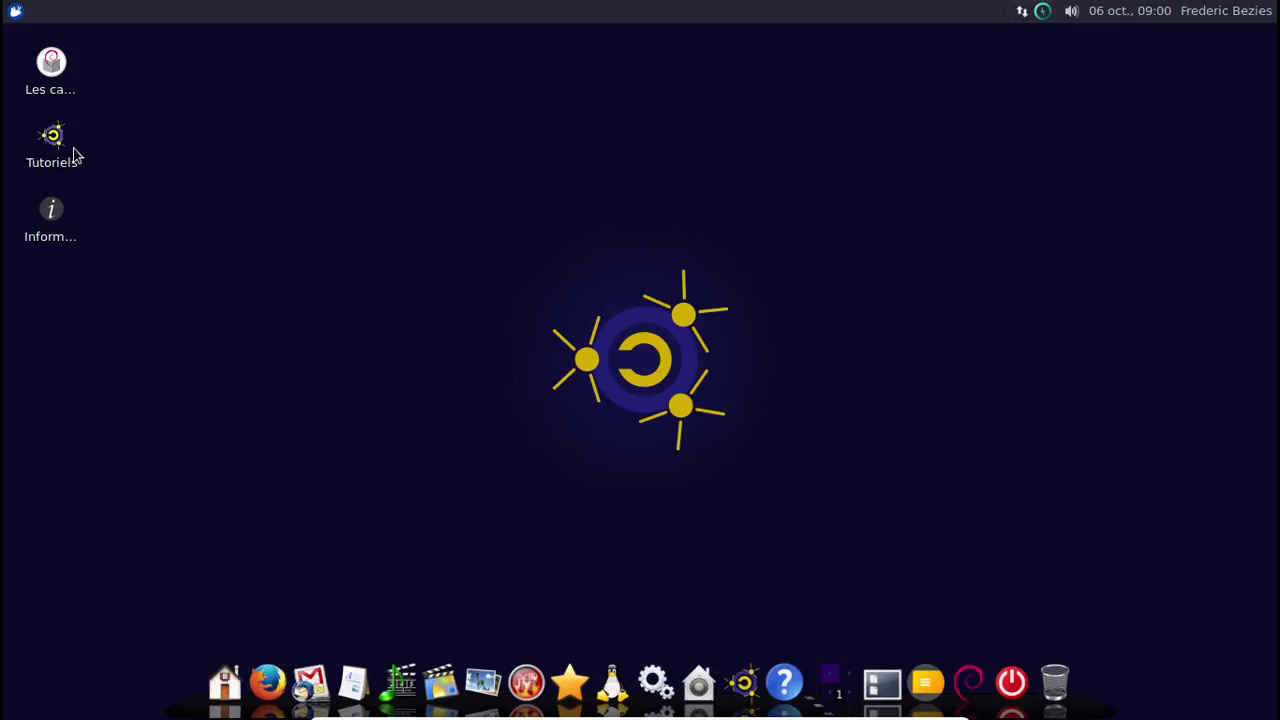
double_click(74, 156)
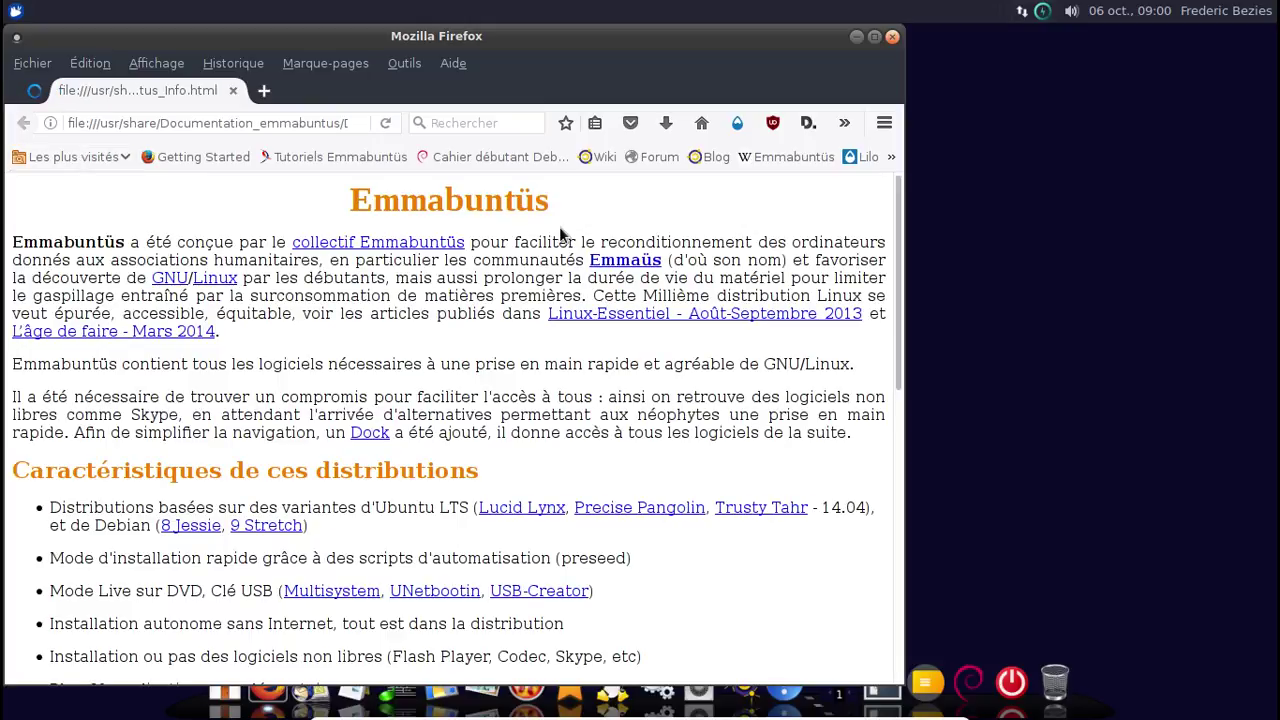
scroll(559, 226, "down", 9)
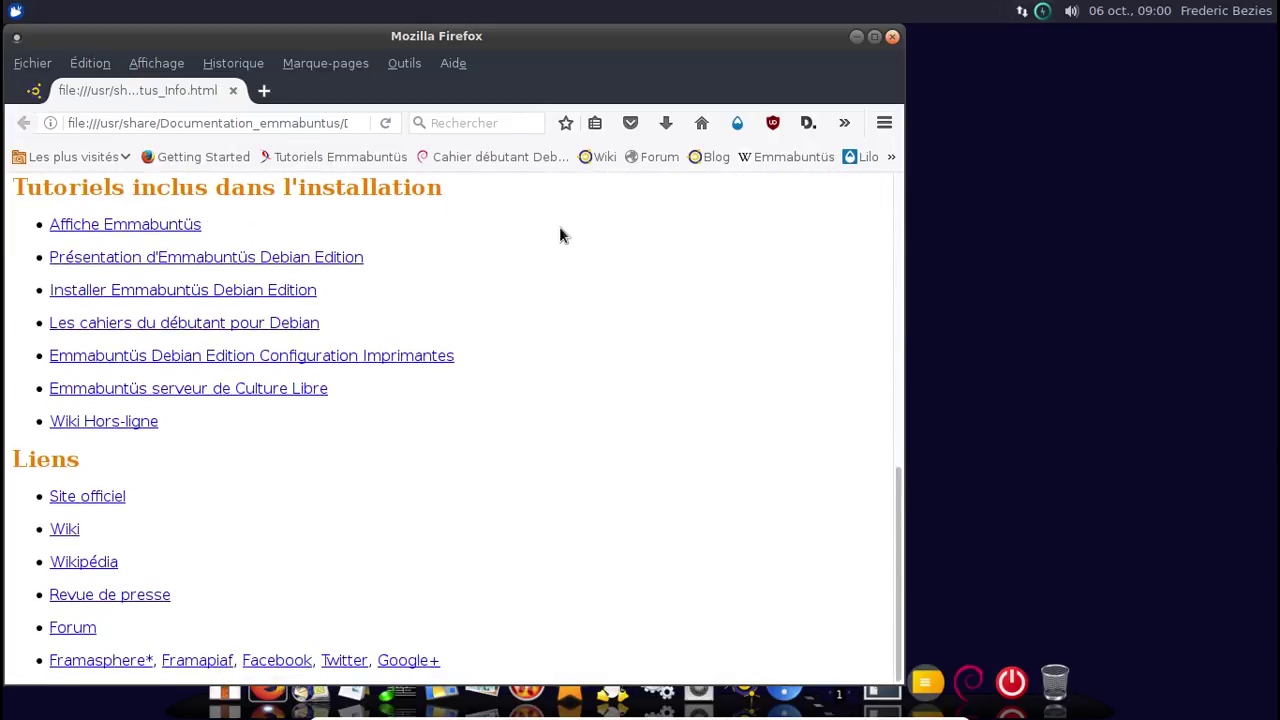
scroll(596, 345, "up", 8)
scroll(596, 345, "up", 2)
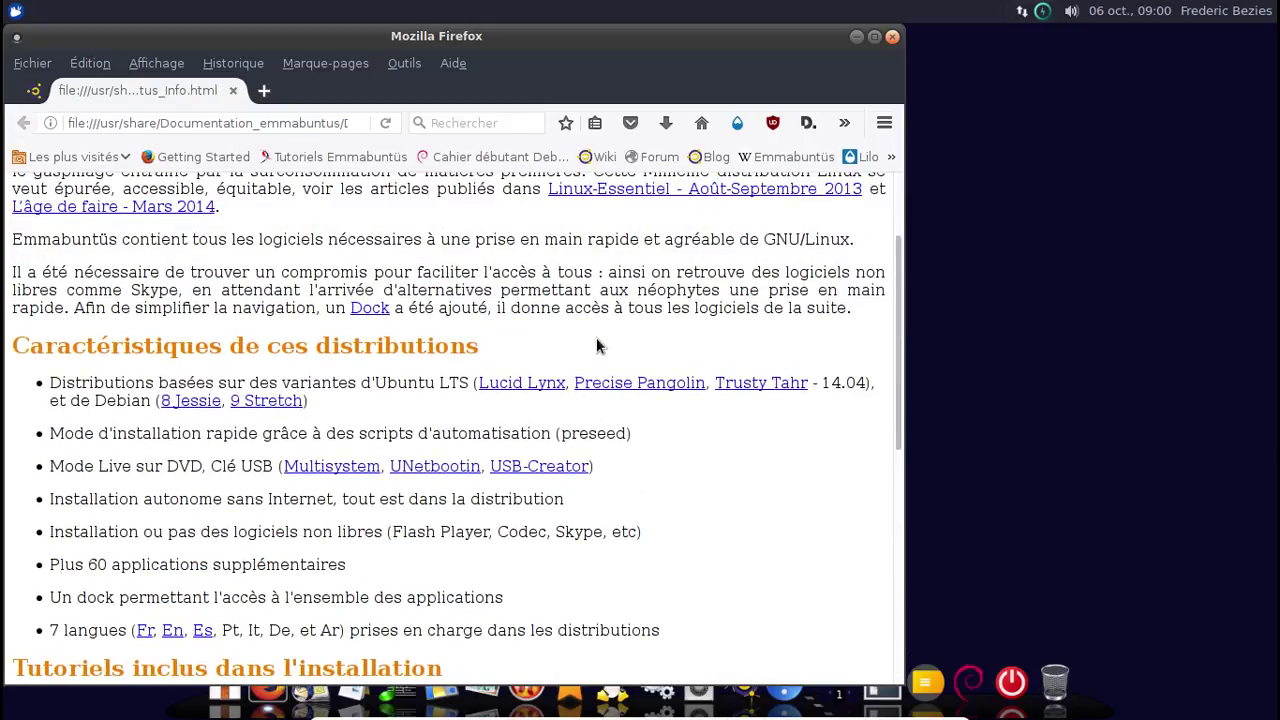
scroll(596, 345, "up", 2)
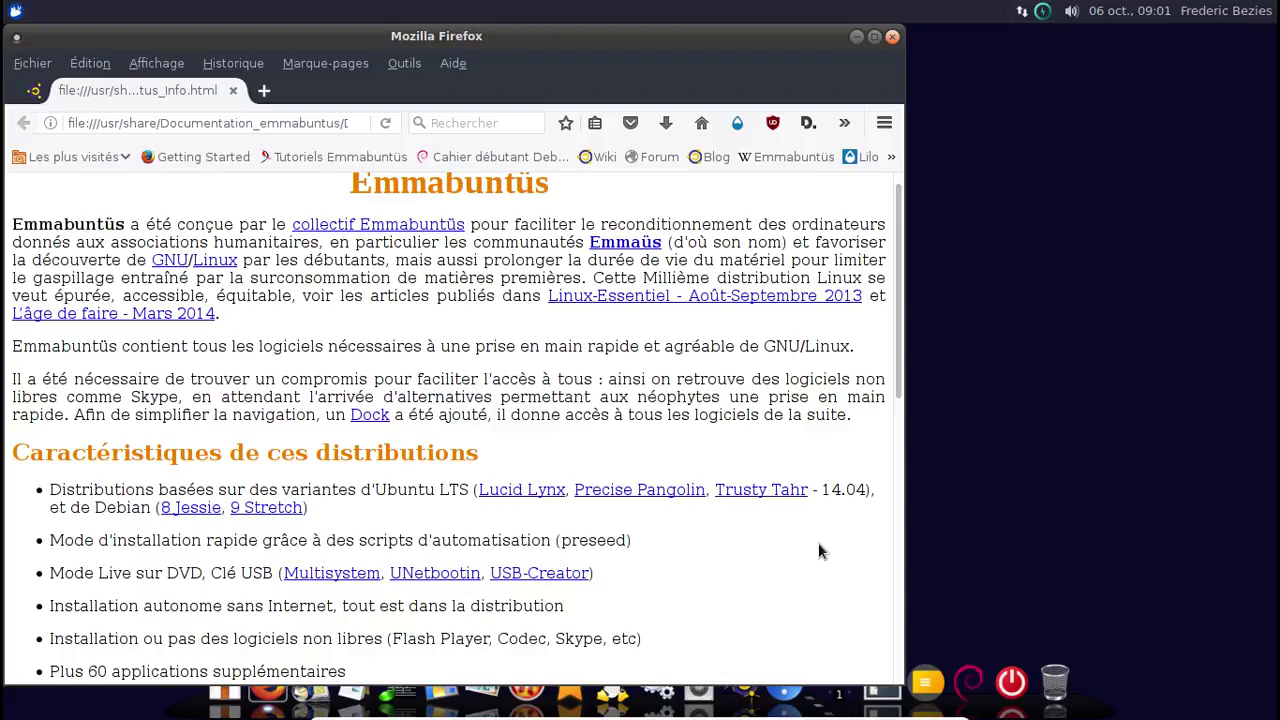
scroll(823, 551, "down", 6)
scroll(820, 551, "down", 4)
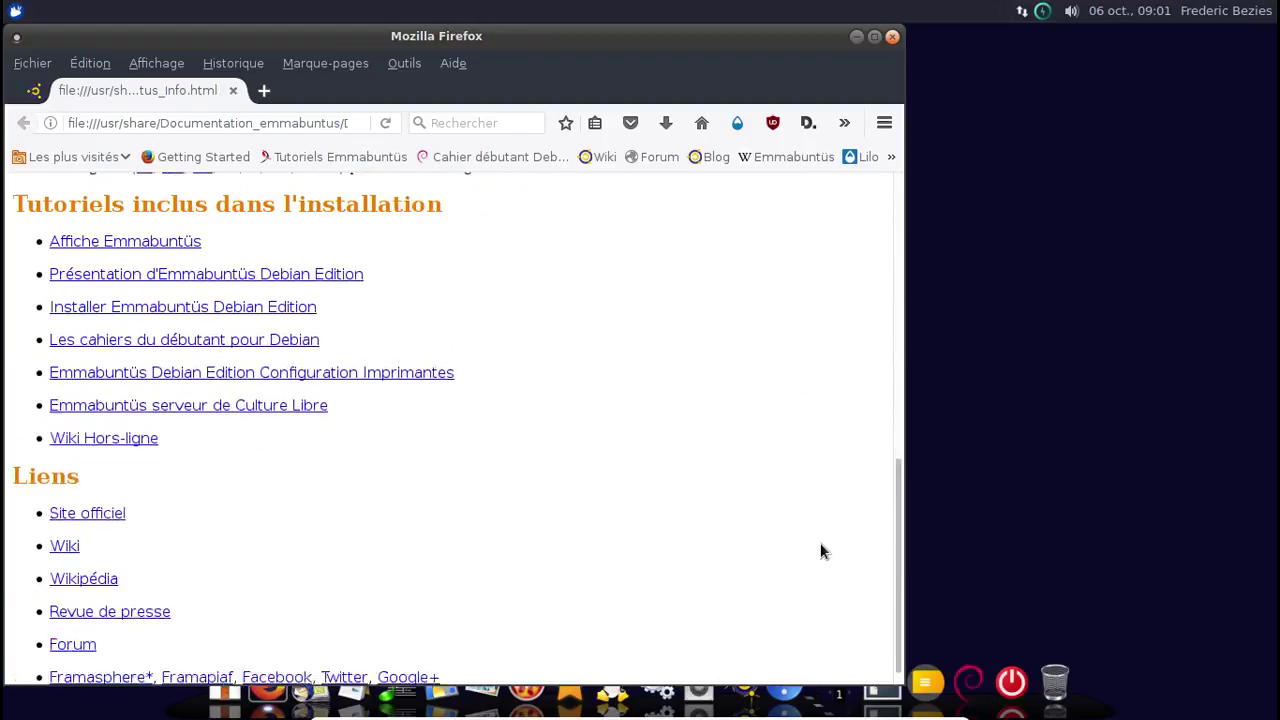
left_click(892, 37)
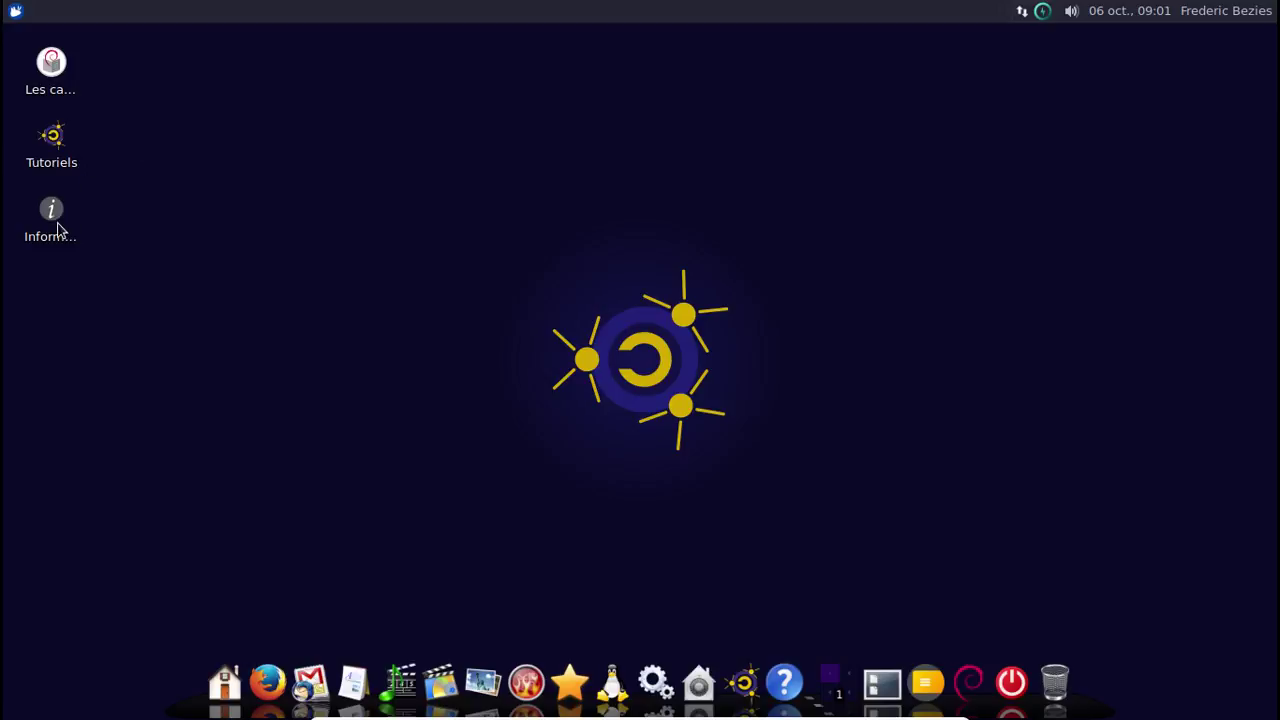
Open the Emmabuntüs documentation folder and browse Videos and its Abbé Pierre campaign subfolder.
double_click(57, 230)
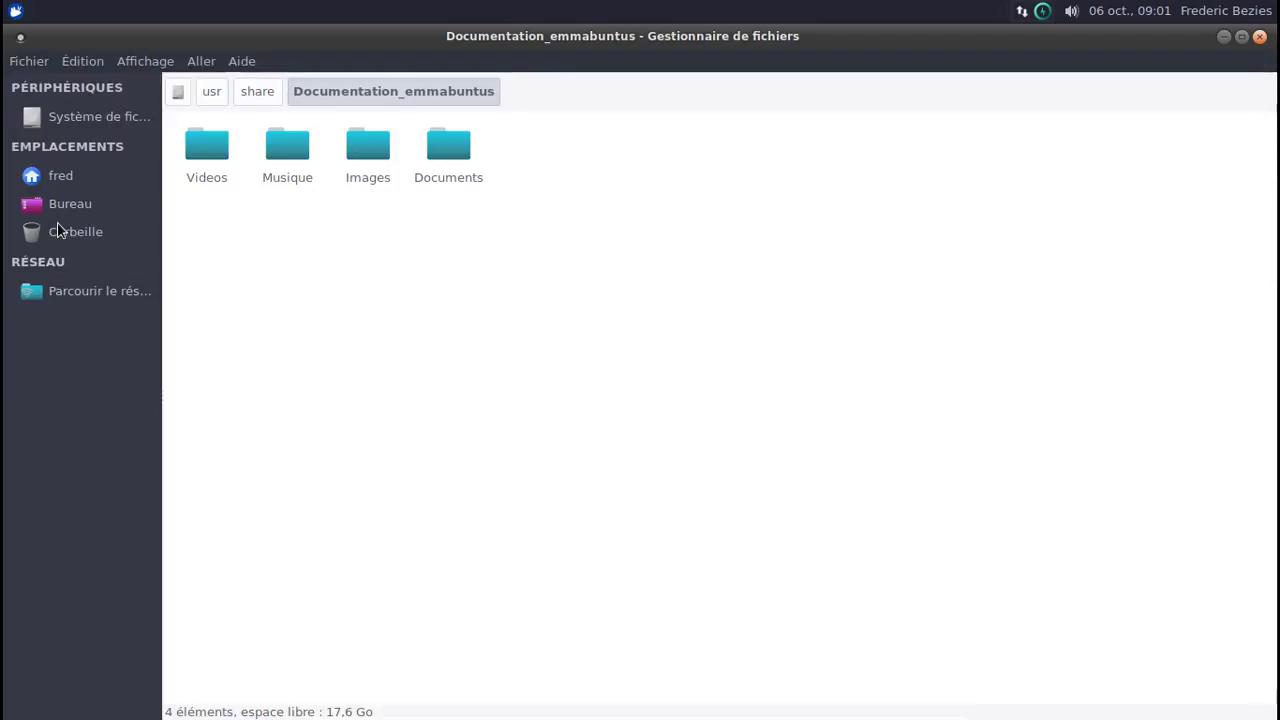
left_click(212, 153)
double_click(212, 153)
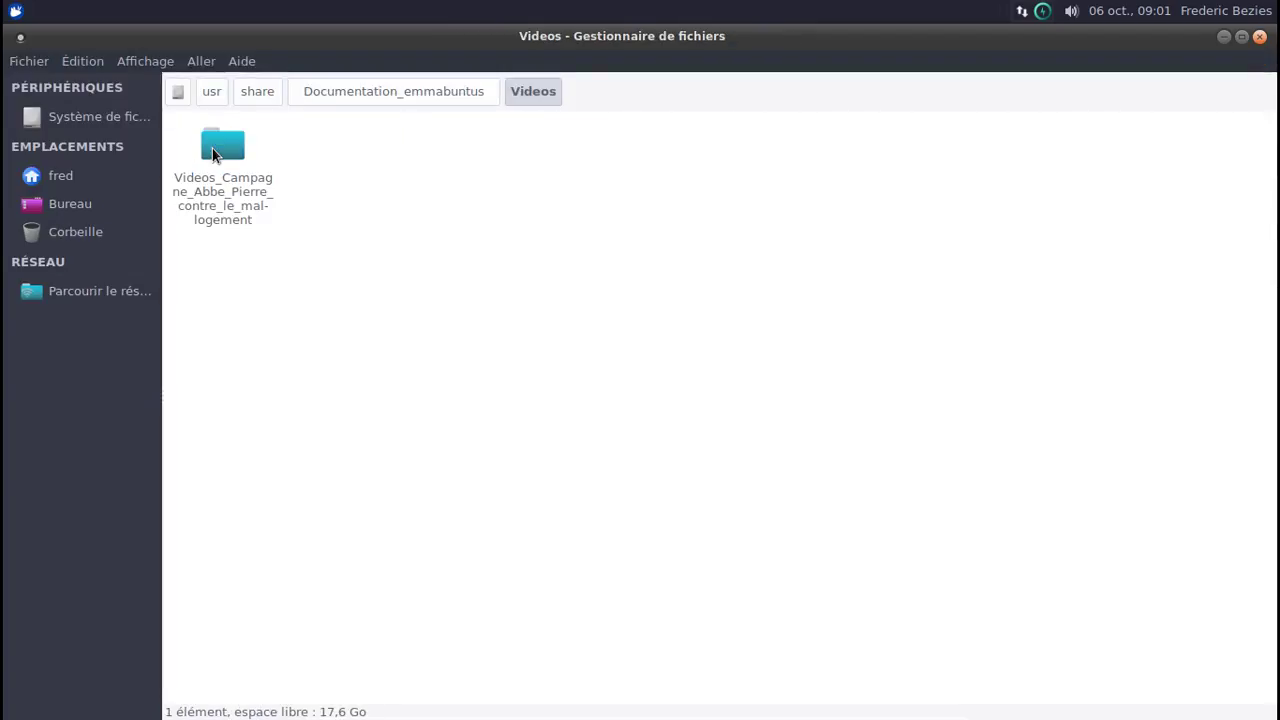
double_click(212, 153)
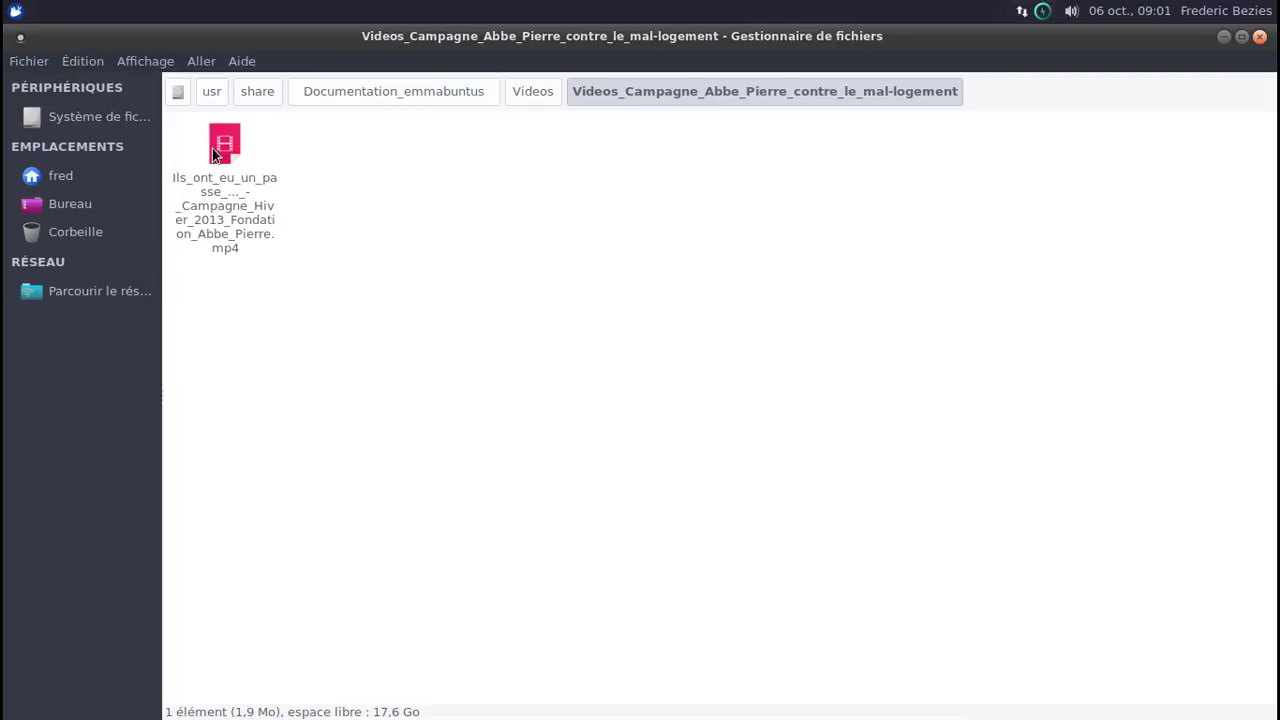
left_click(511, 92)
left_click(420, 92)
Browse the Musique, Images and Documents folders, close Thunar, and show the Bureautique group.
double_click(286, 145)
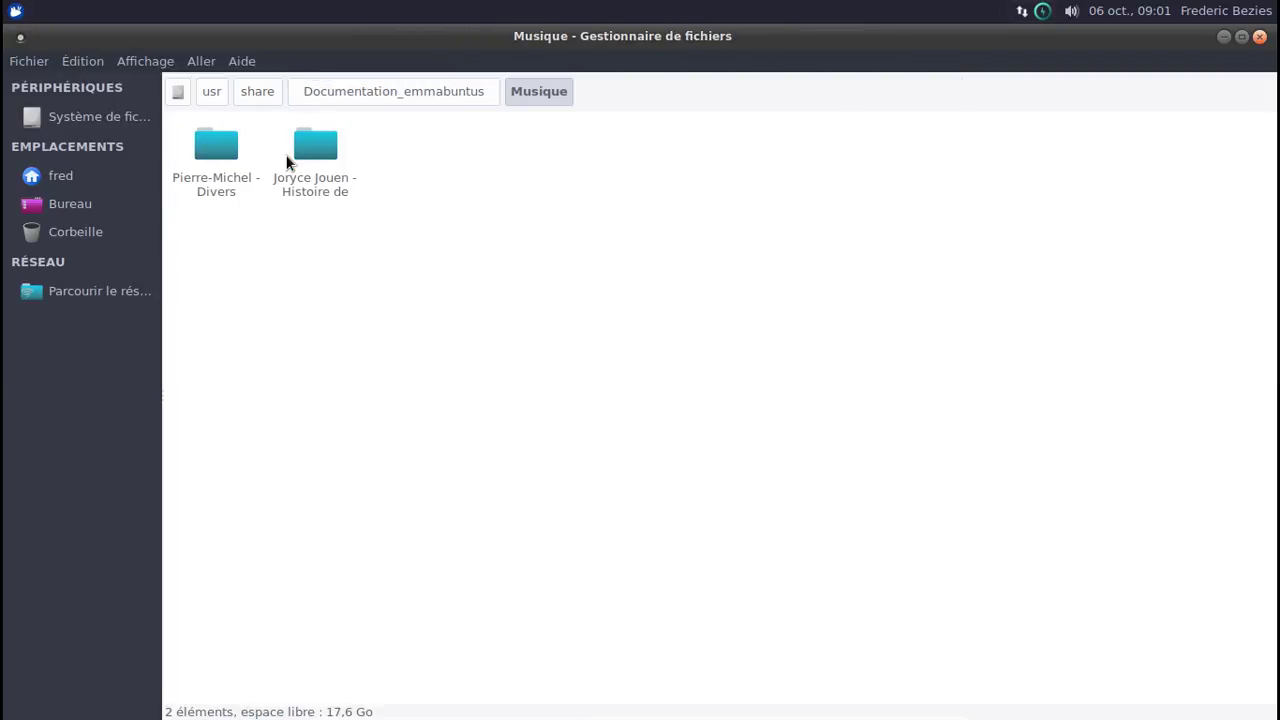
left_click(403, 92)
double_click(367, 149)
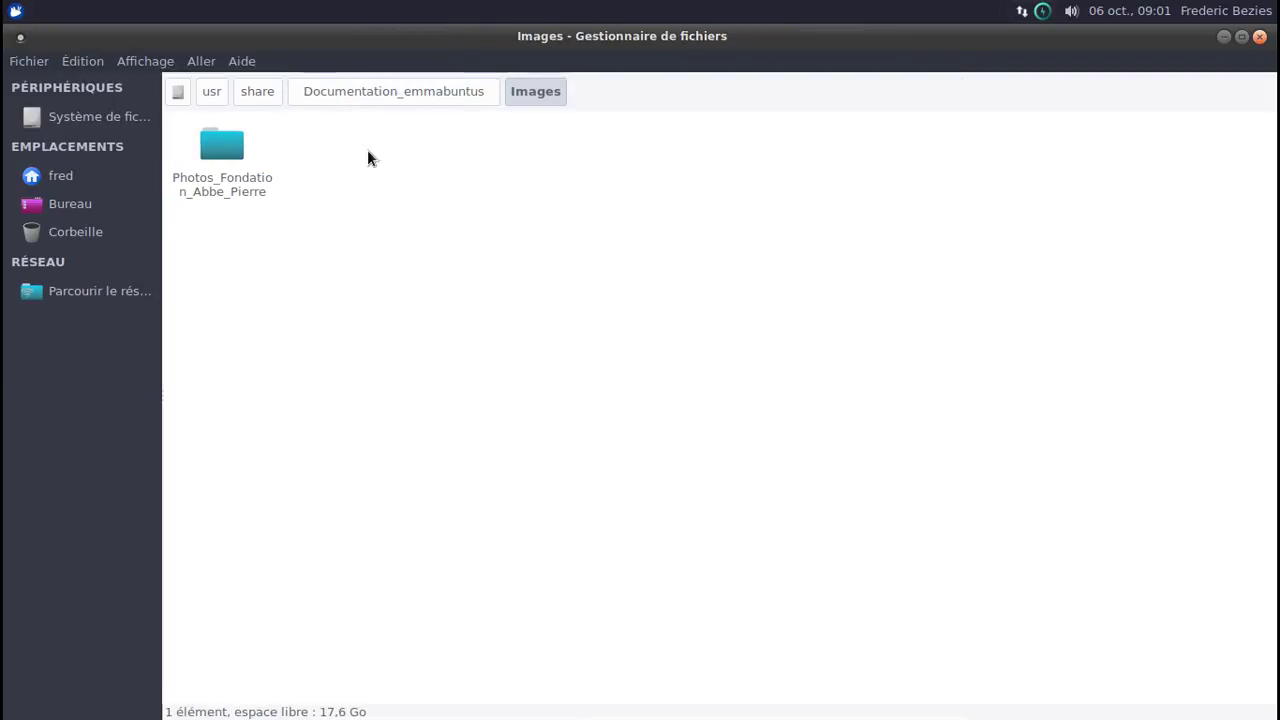
left_click(398, 91)
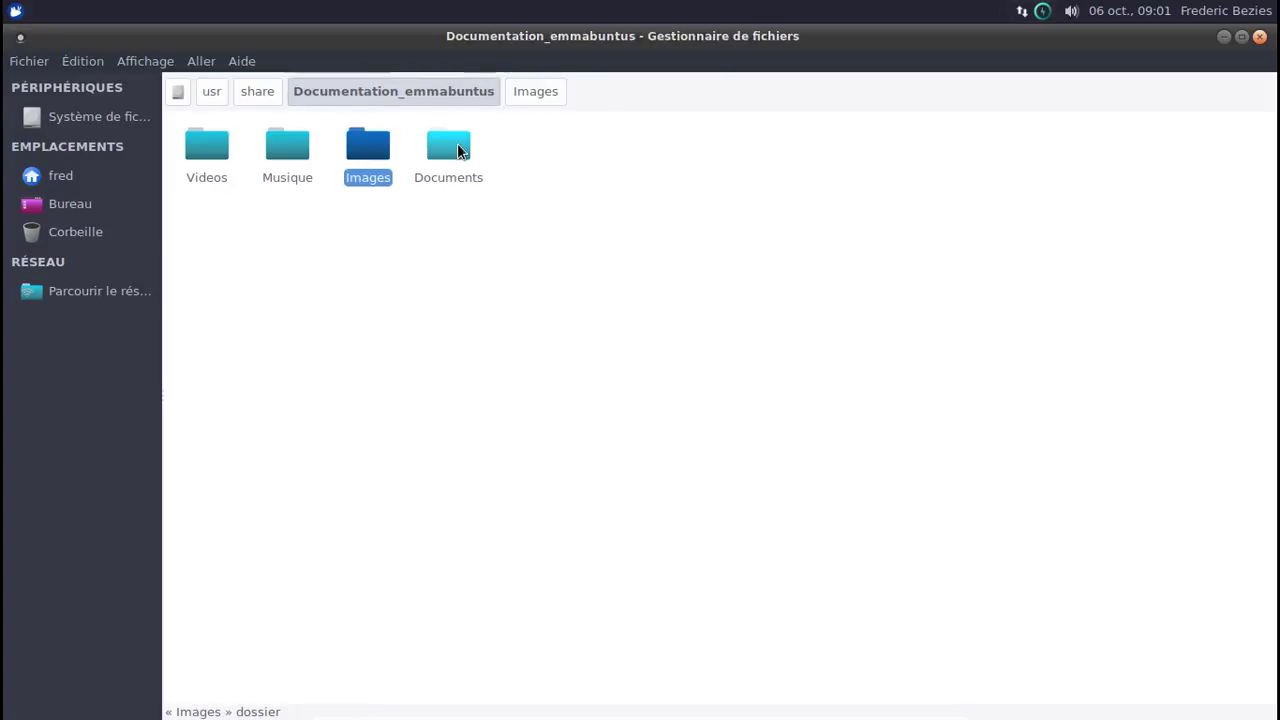
double_click(457, 149)
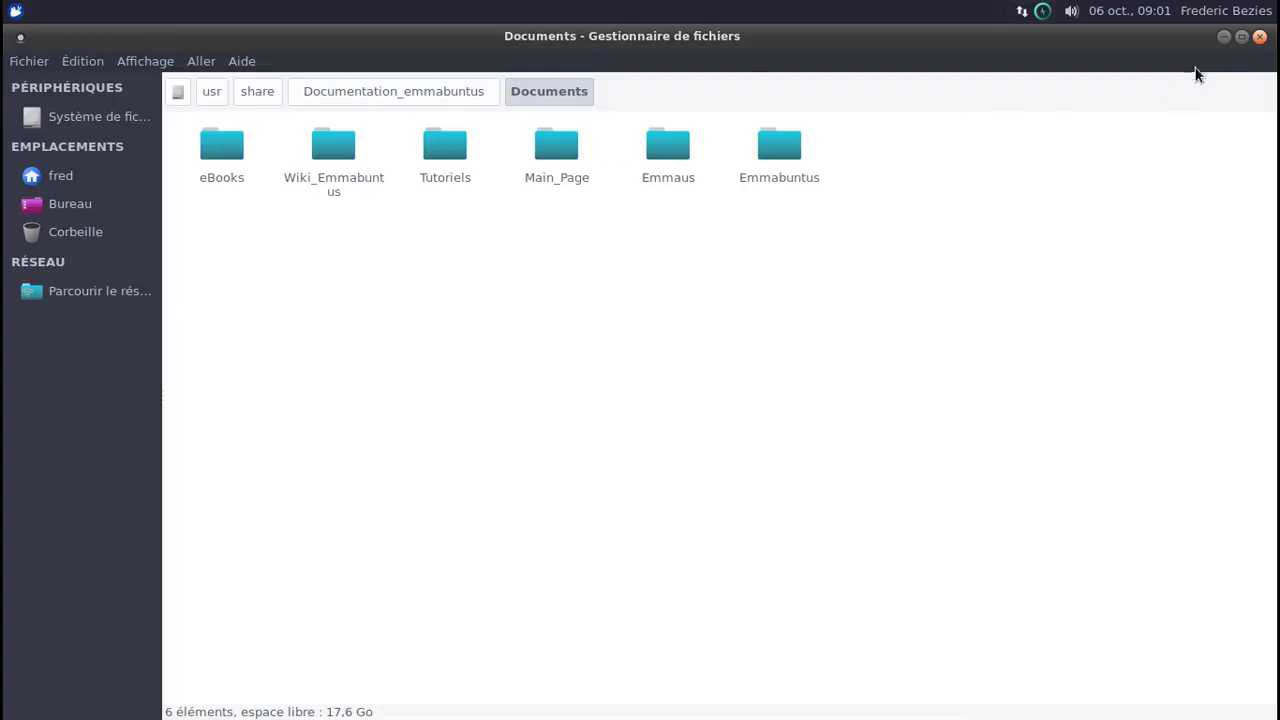
left_click(1264, 38)
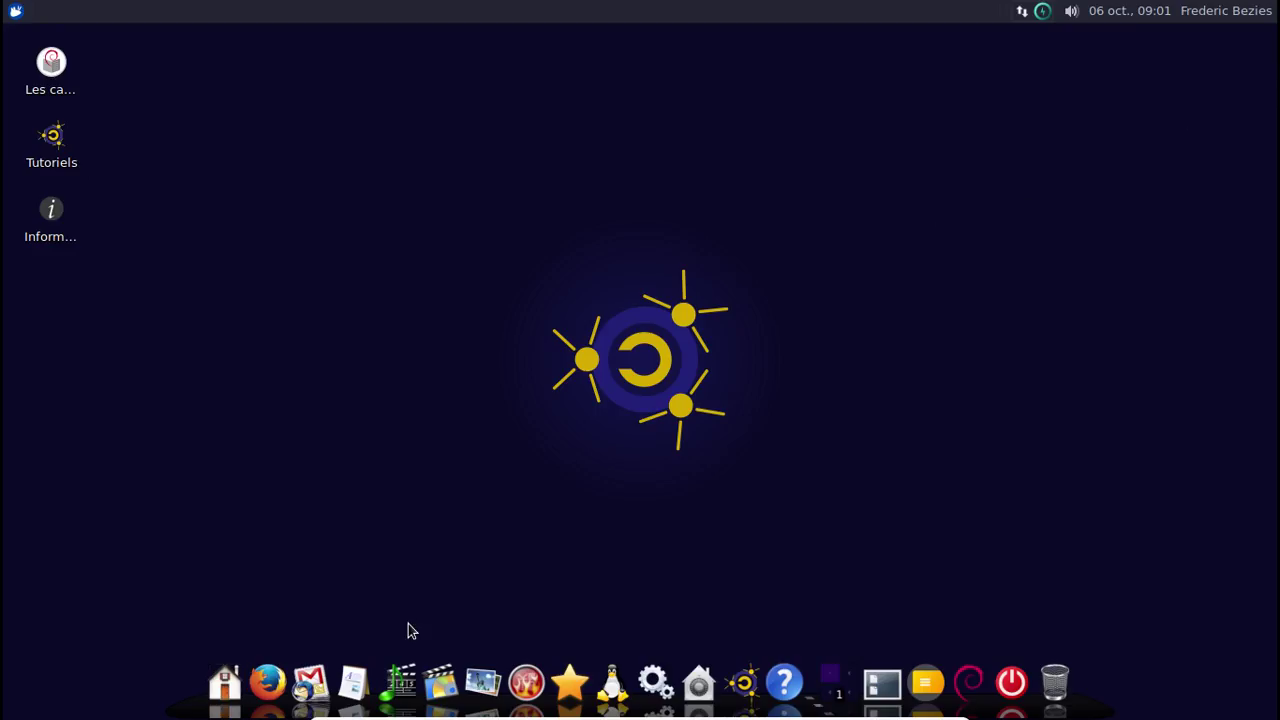
left_click(356, 675)
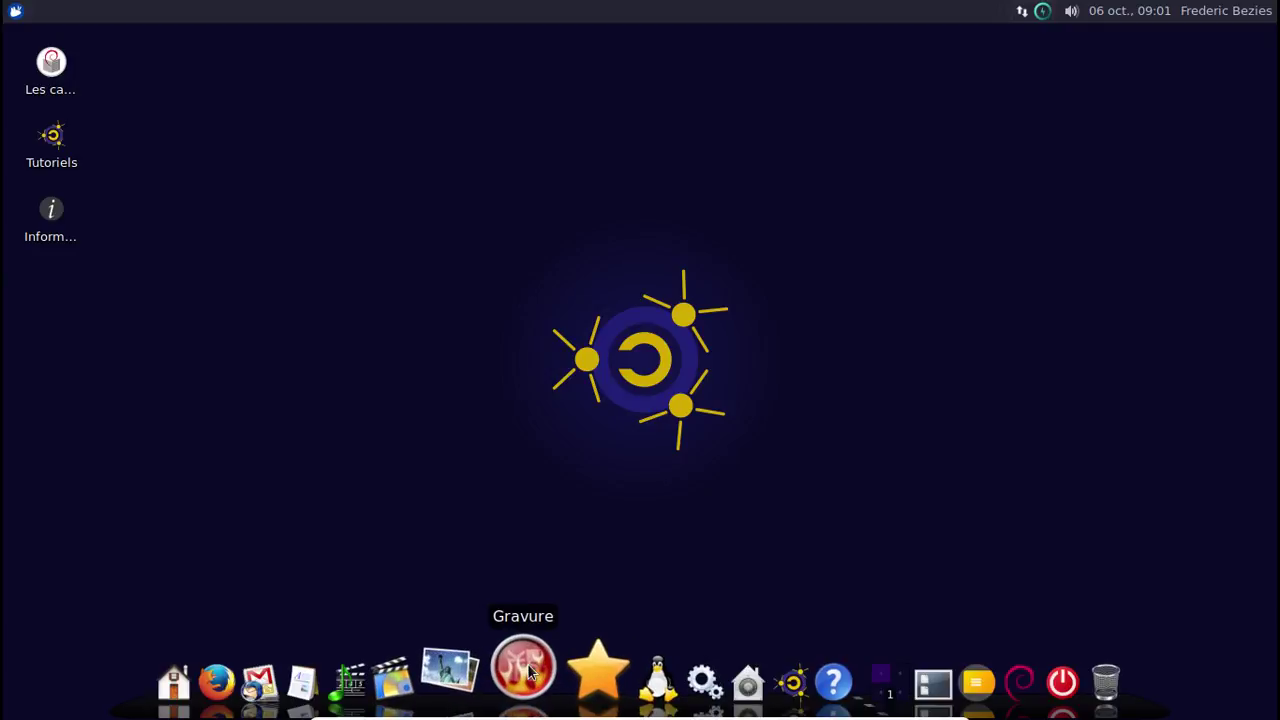
Dismiss the Bureautique group popup, leaving the plain desktop and dock.
mouse_move(469, 676)
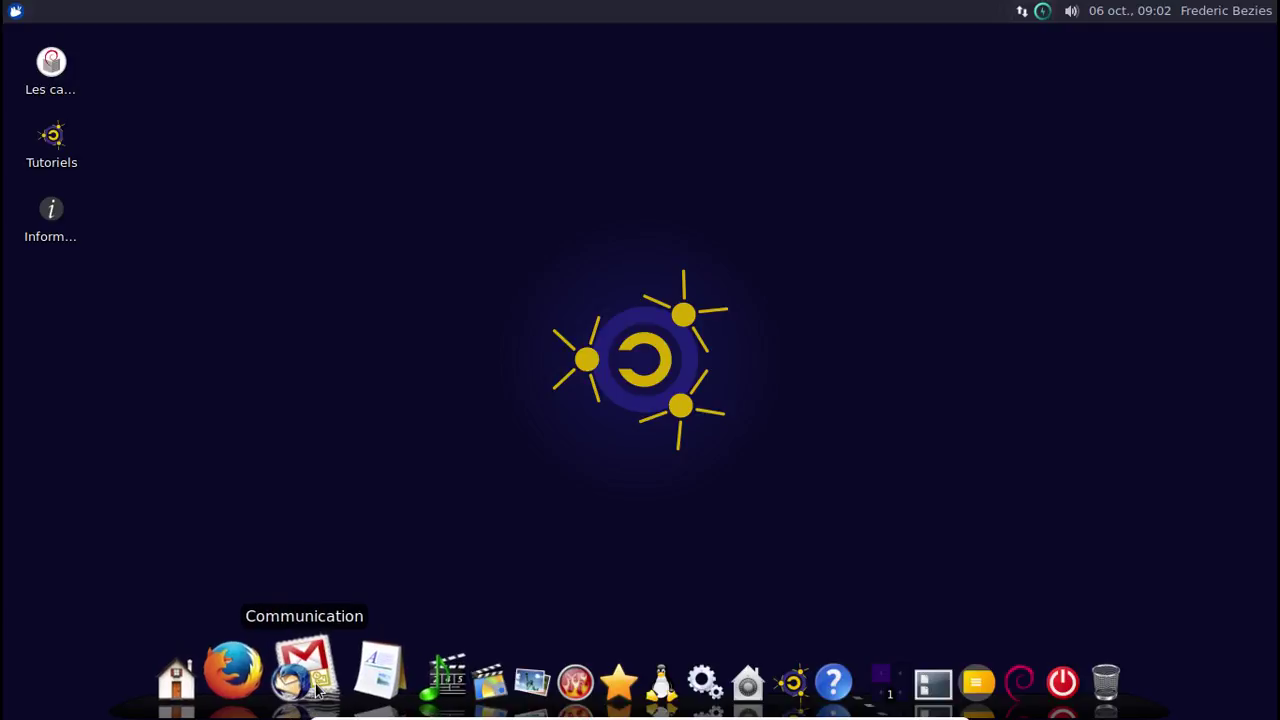
Launch Framasoft services from the Communication group and move the Firefox window further left.
left_click(309, 688)
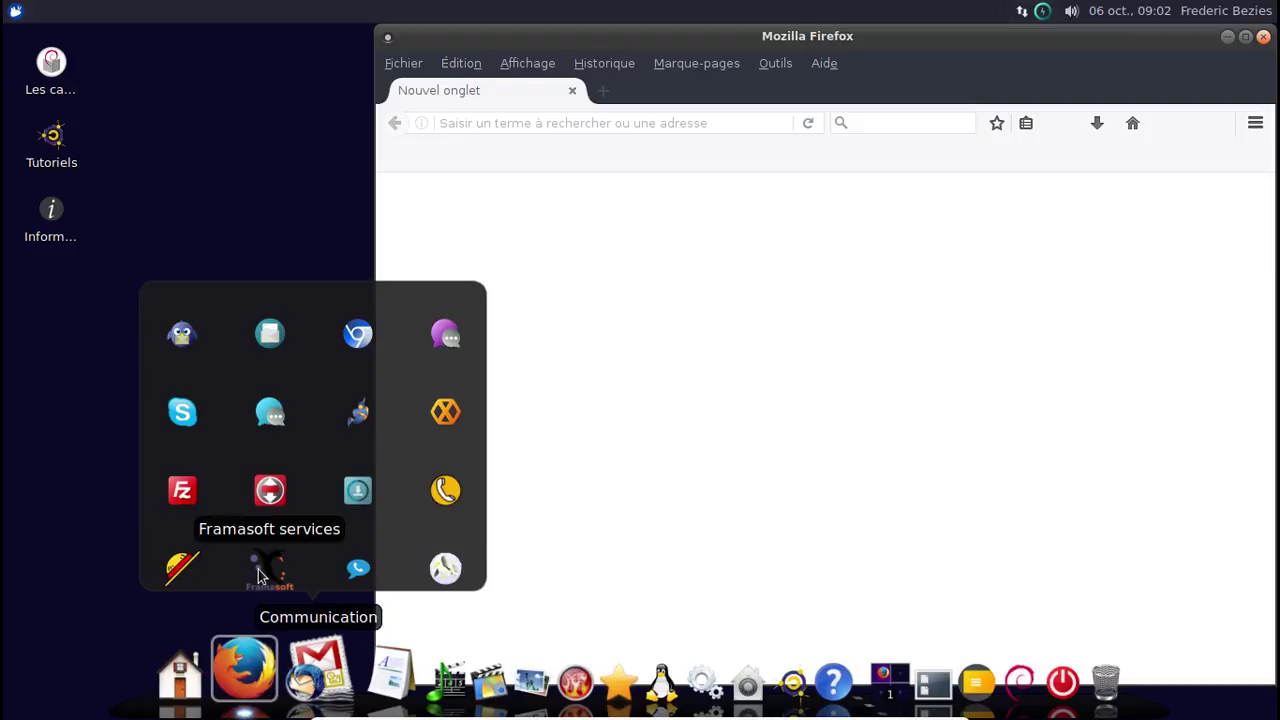
left_click_drag(766, 37, 605, 33)
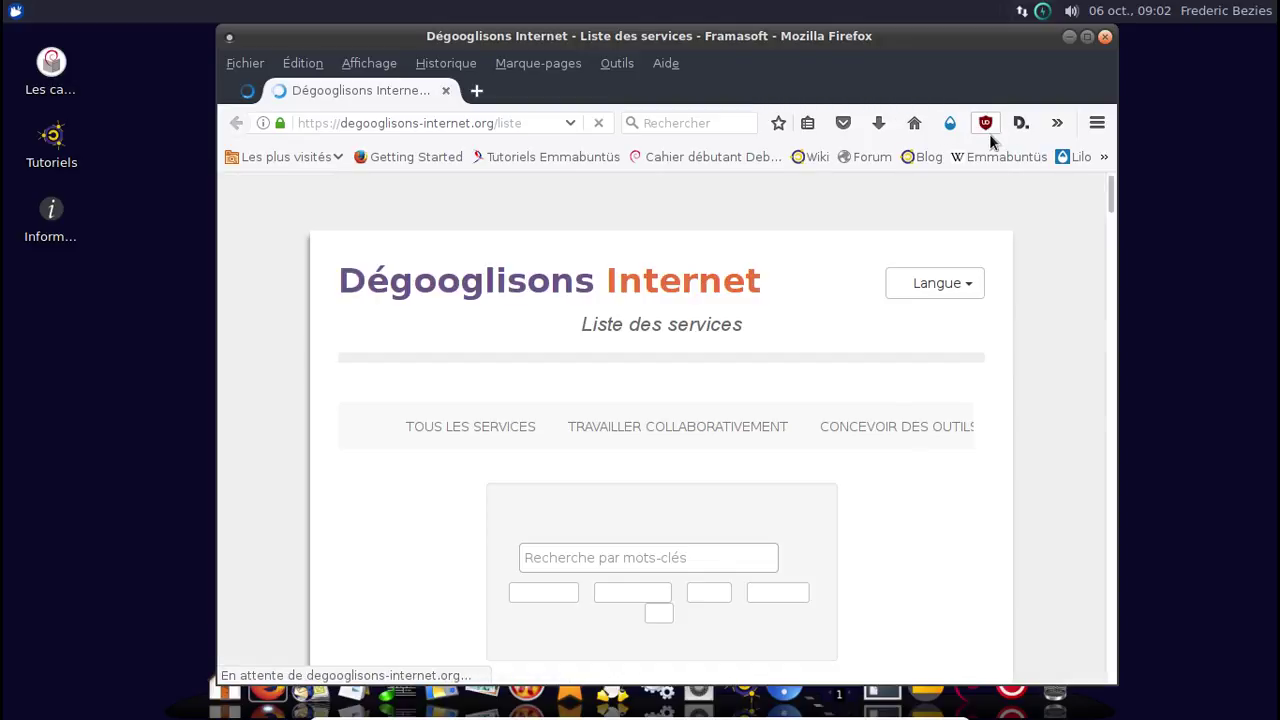
Scroll the Dégooglisons Internet list down to the MyFrama and Framapic cards, then close Firefox.
scroll(1055, 294, "down", 6)
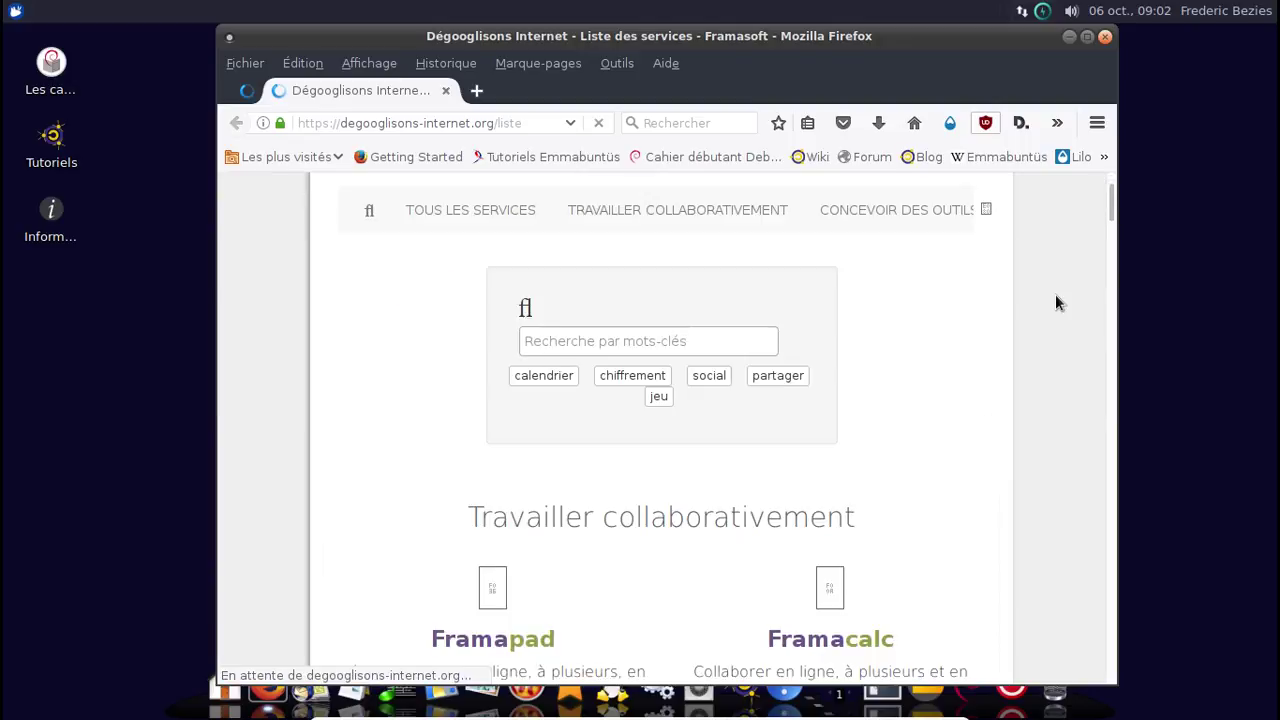
scroll(1056, 296, "down", 4)
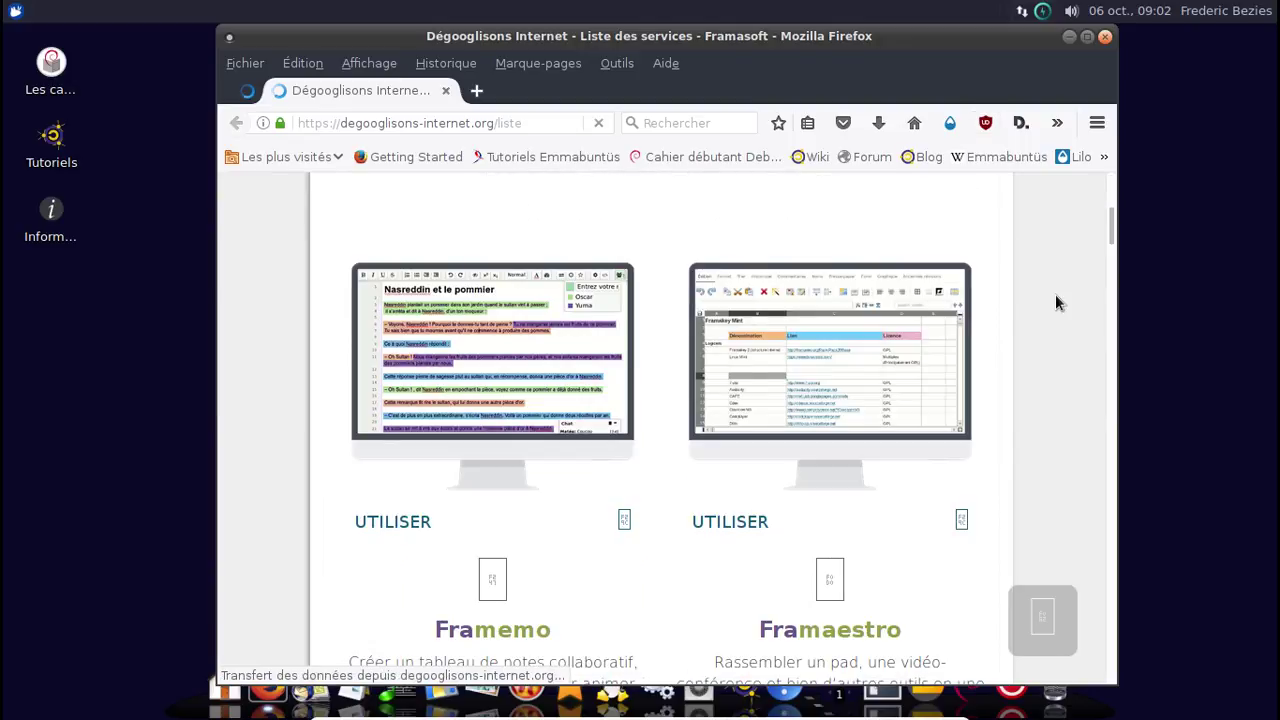
scroll(1056, 296, "down", 2)
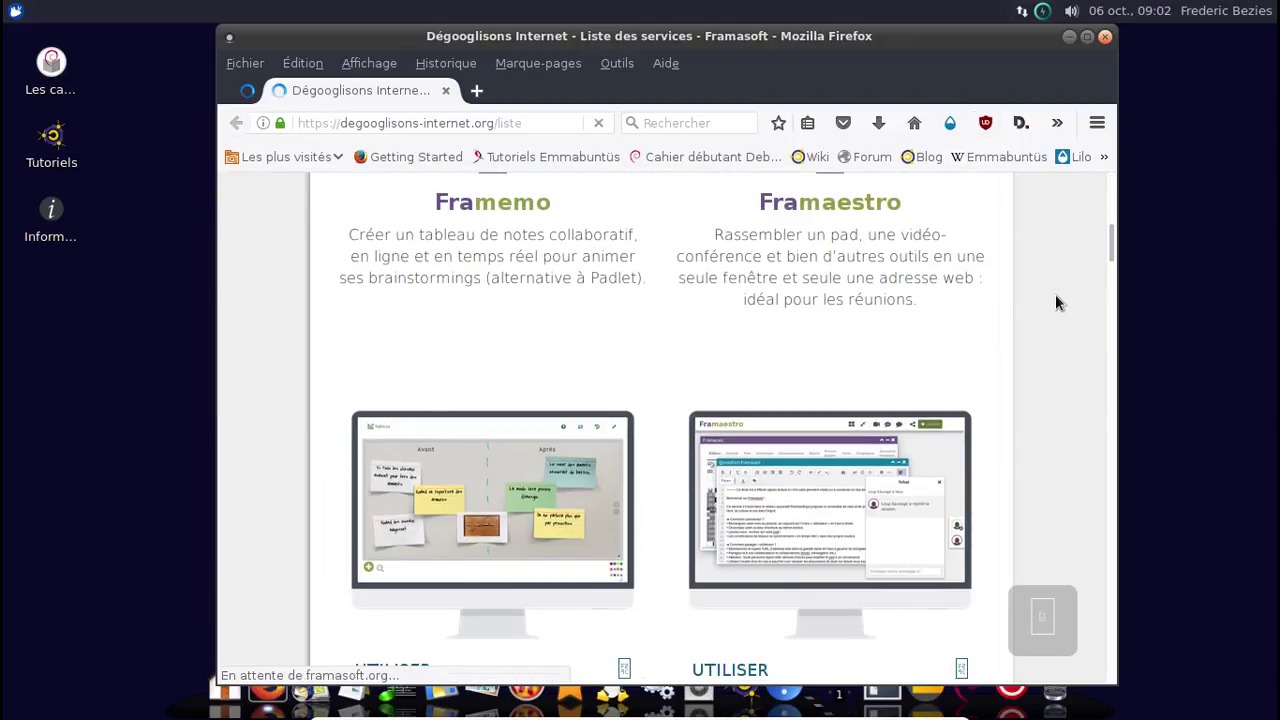
scroll(1056, 302, "down", 3)
scroll(1055, 303, "down", 6)
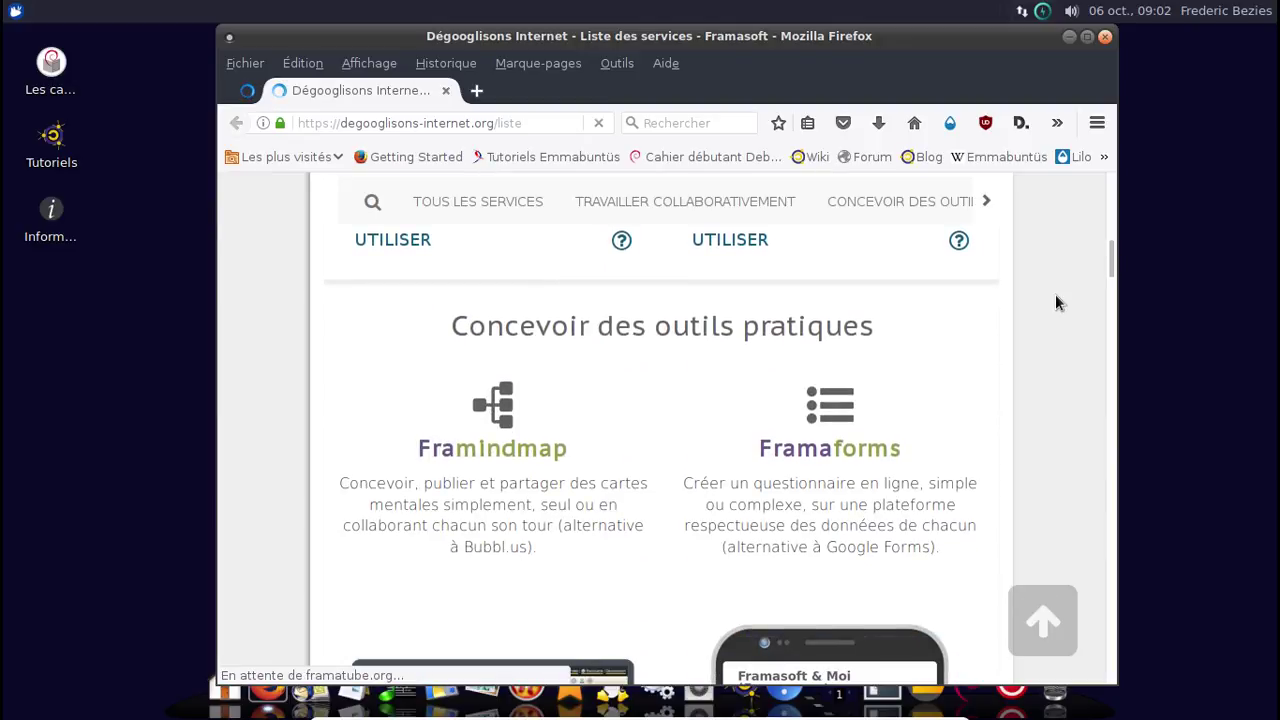
scroll(1055, 303, "down", 1)
scroll(1055, 296, "down", 8)
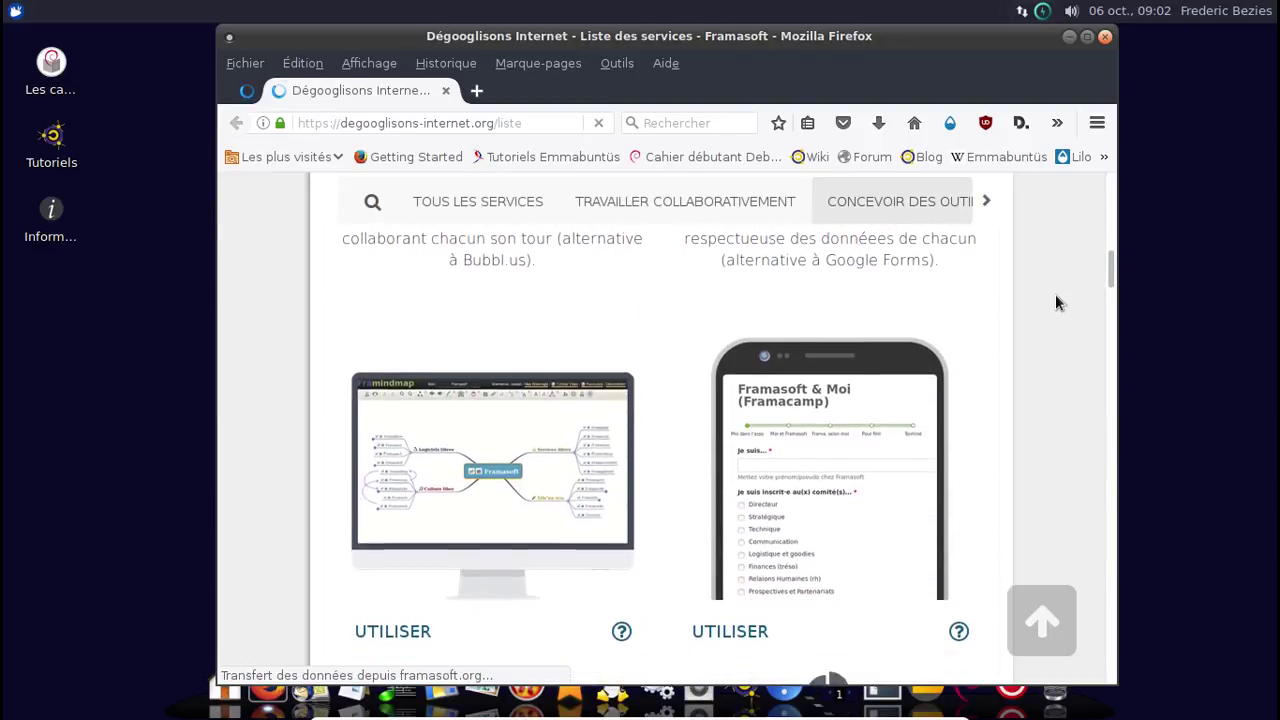
scroll(1056, 297, "down", 3)
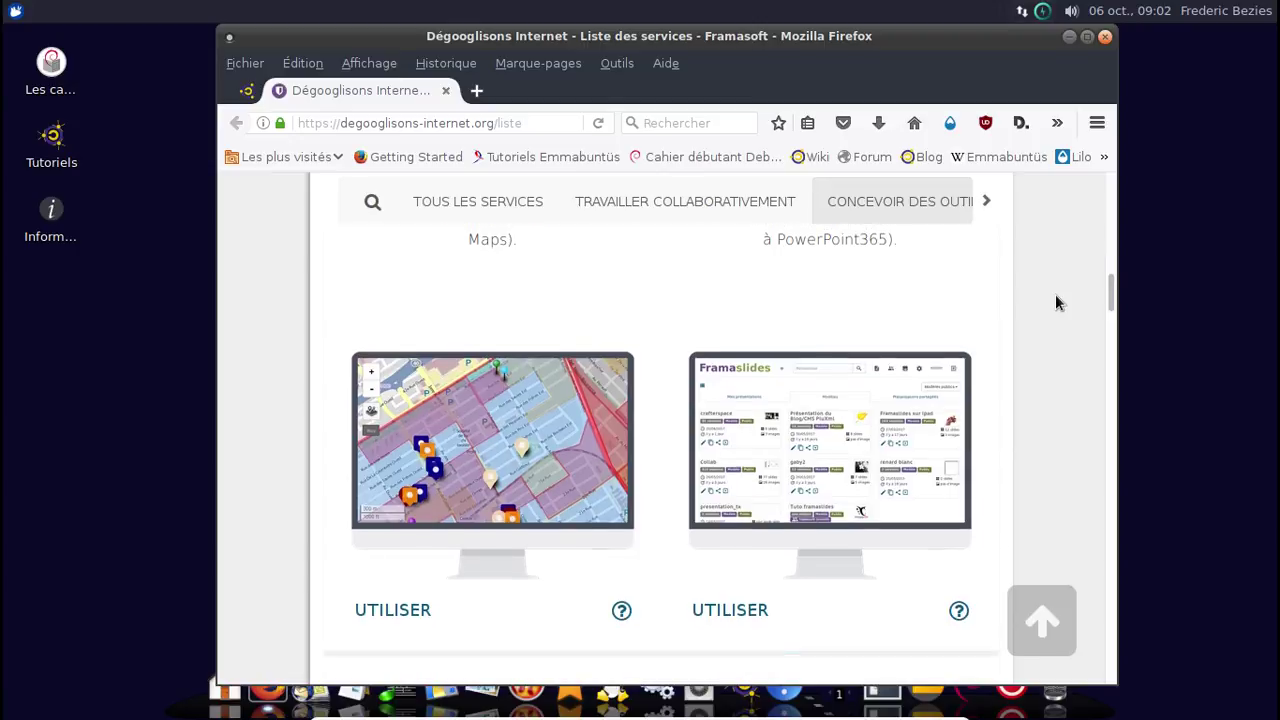
scroll(1055, 303, "down", 5)
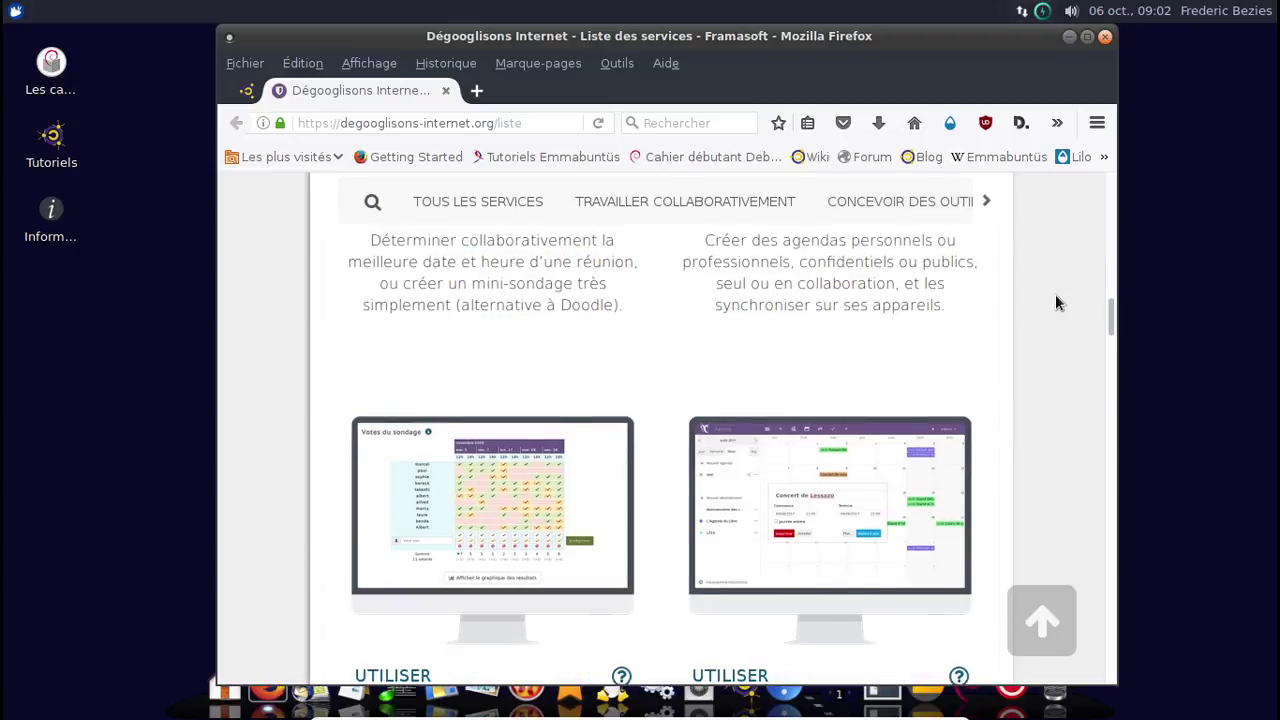
scroll(1055, 303, "down", 5)
scroll(1058, 302, "down", 9)
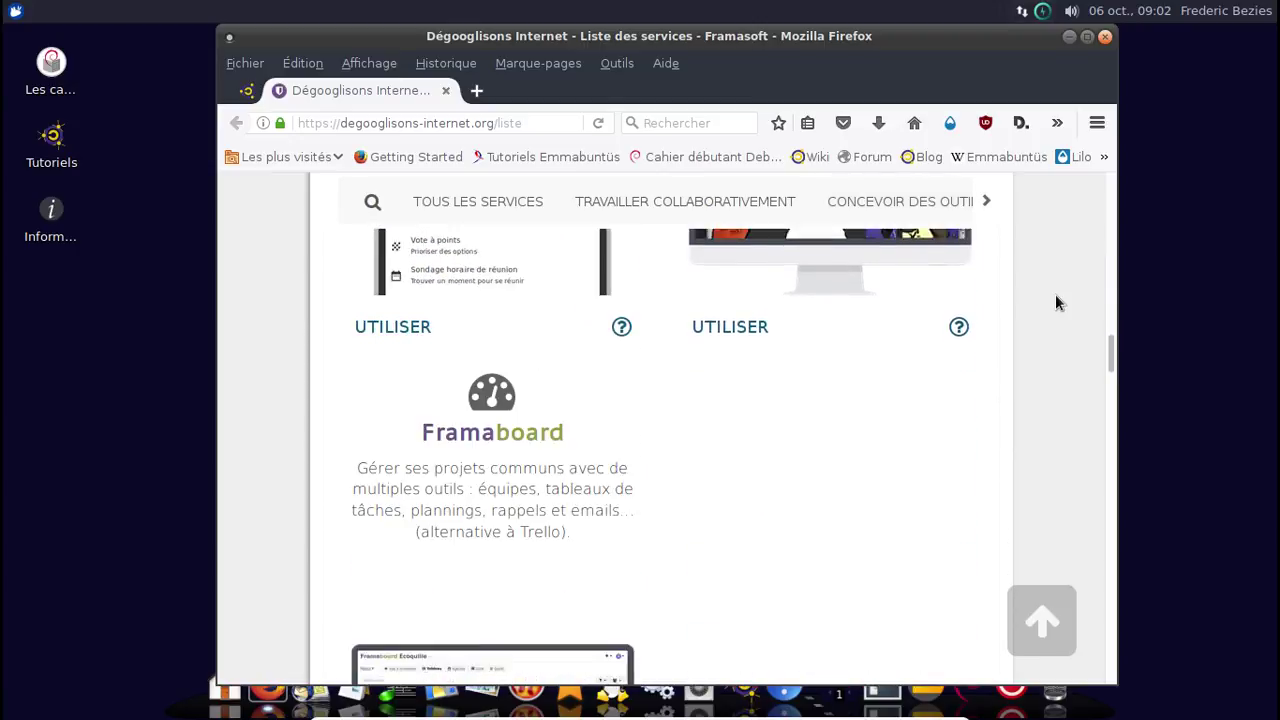
scroll(1059, 302, "down", 10)
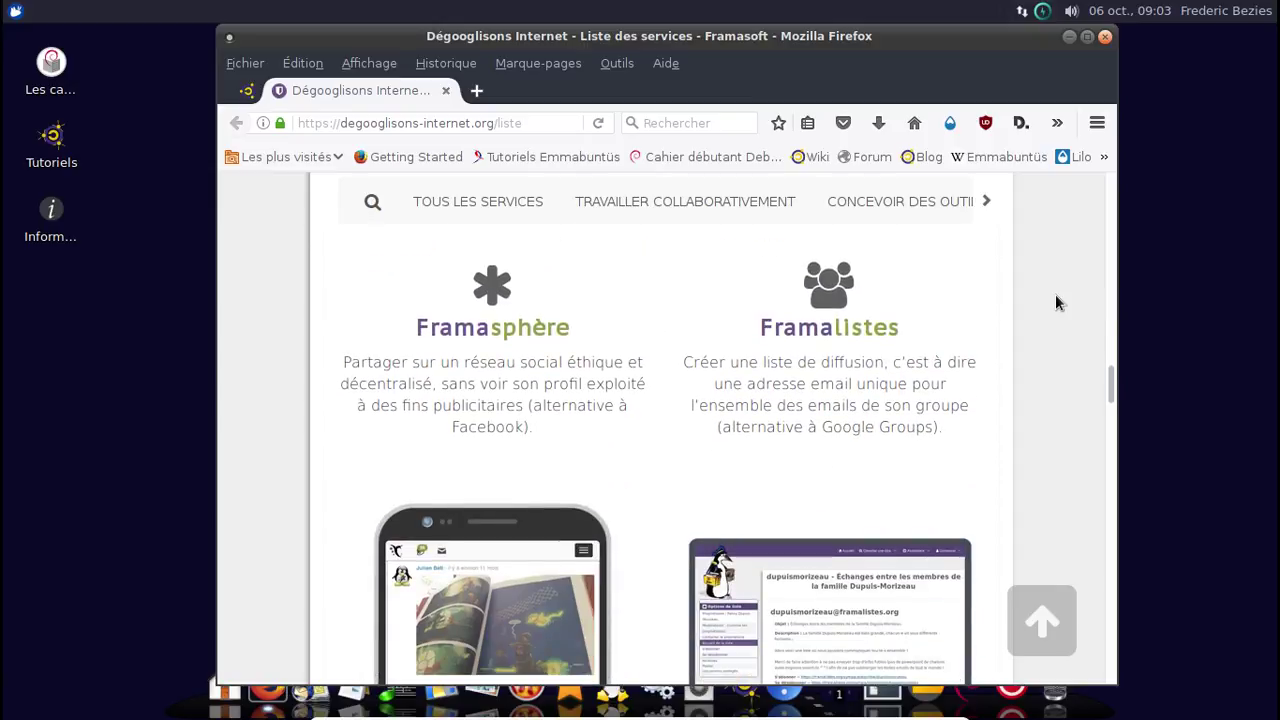
scroll(1059, 302, "down", 10)
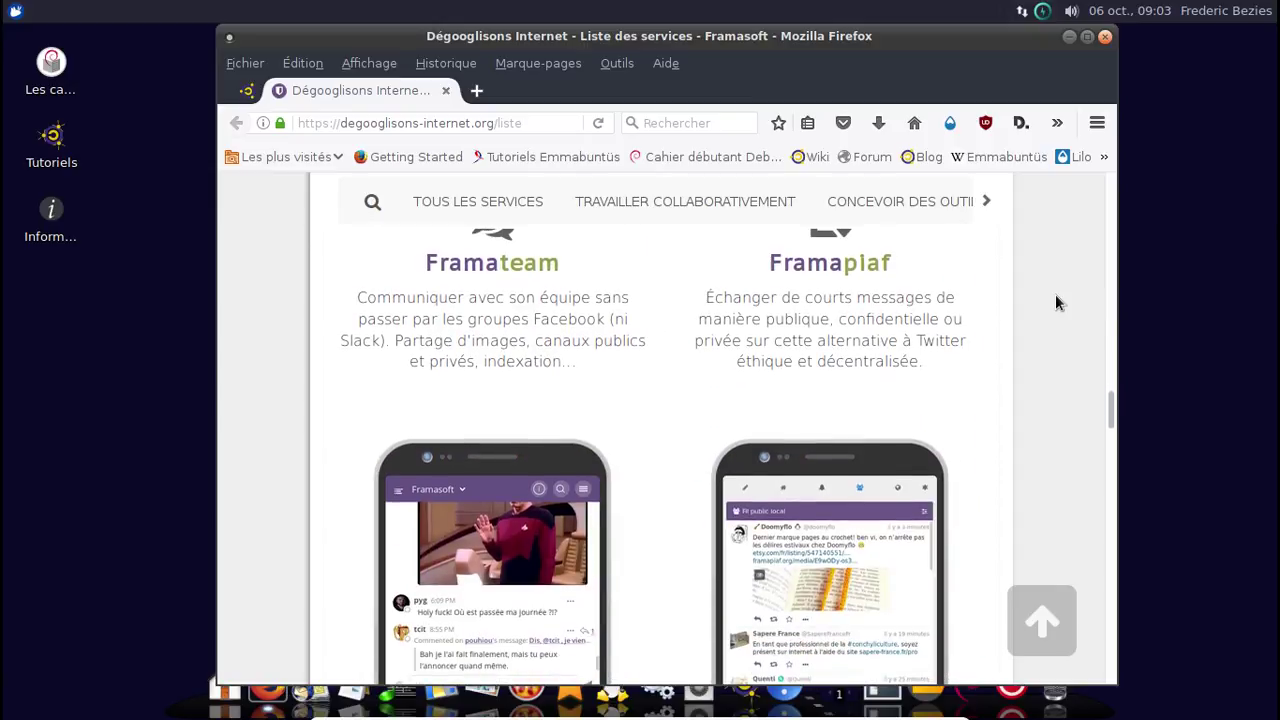
scroll(1059, 302, "down", 10)
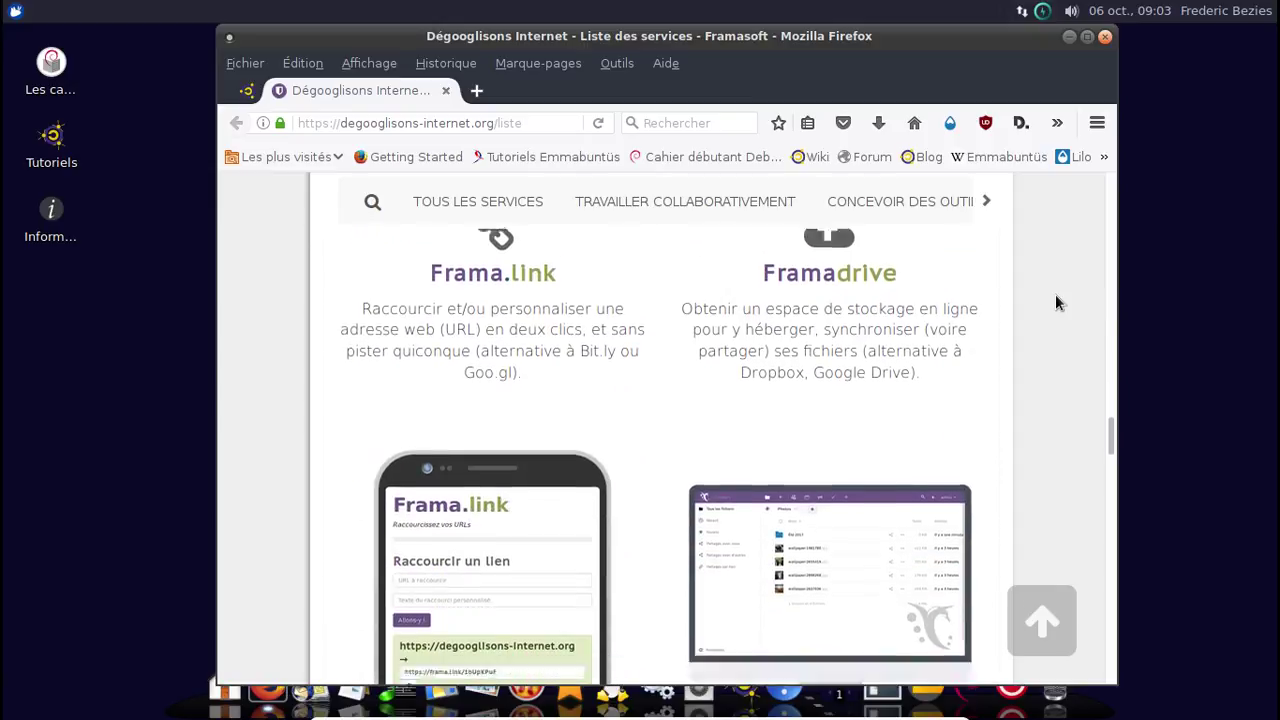
scroll(1059, 302, "down", 10)
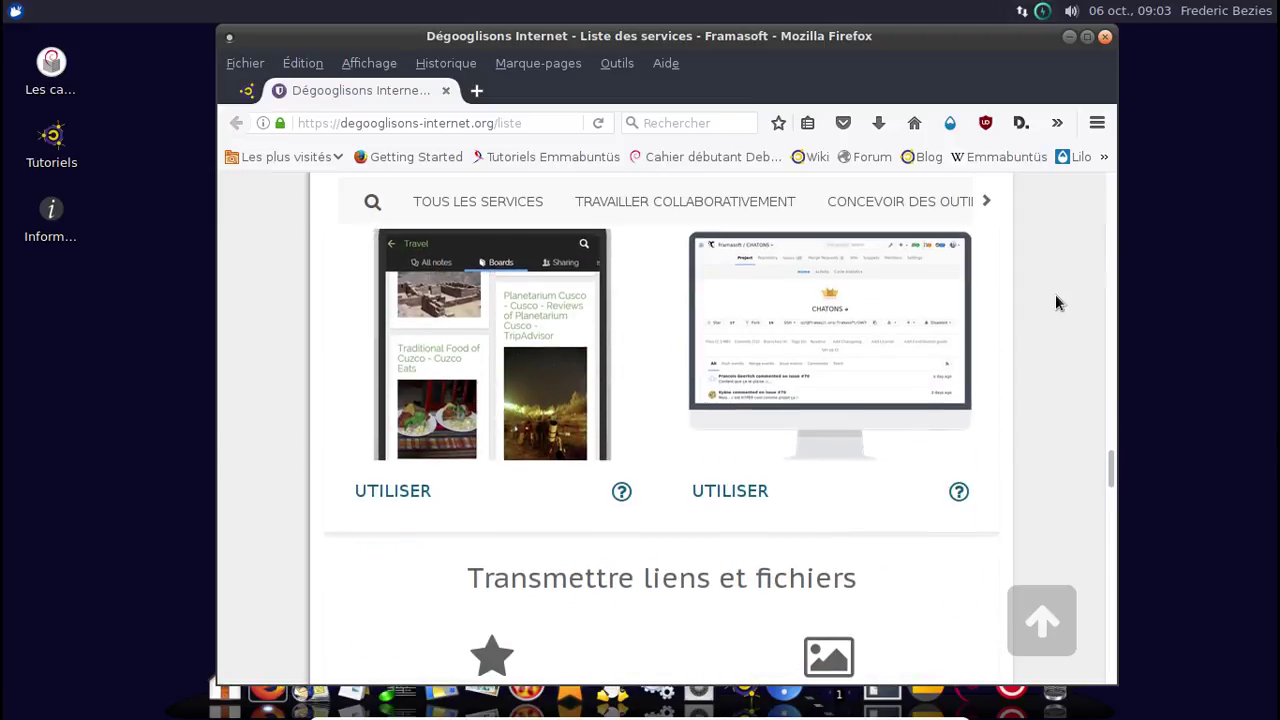
left_click(1105, 37)
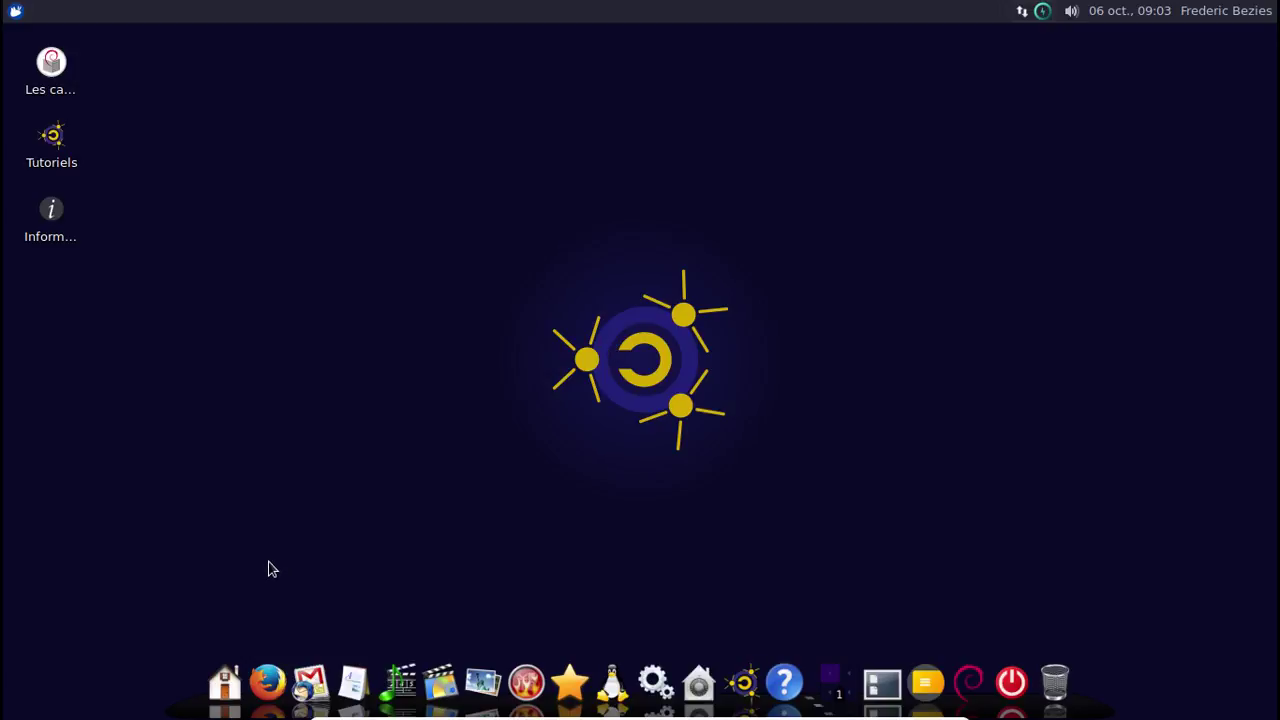
Open the Communication group, then look over Education and Loisirs to reach the Photo group (fotoxx, GIMP, Pinta).
left_click(312, 682)
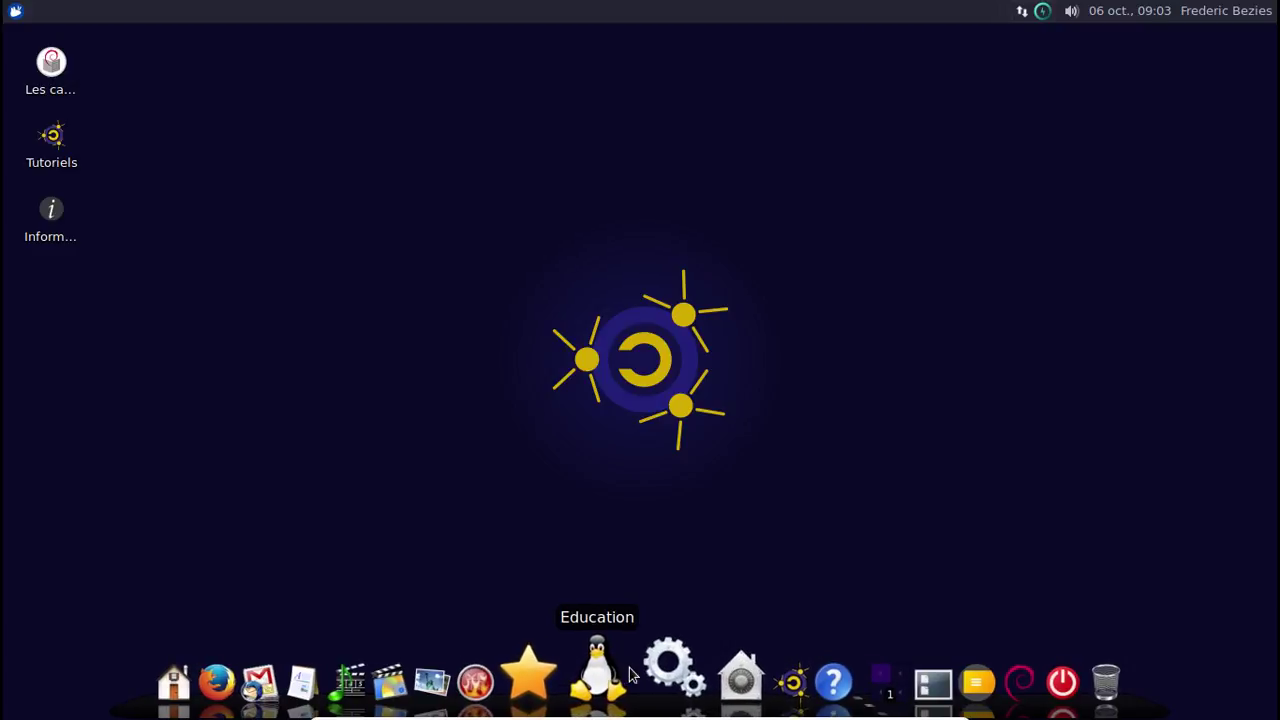
mouse_move(617, 675)
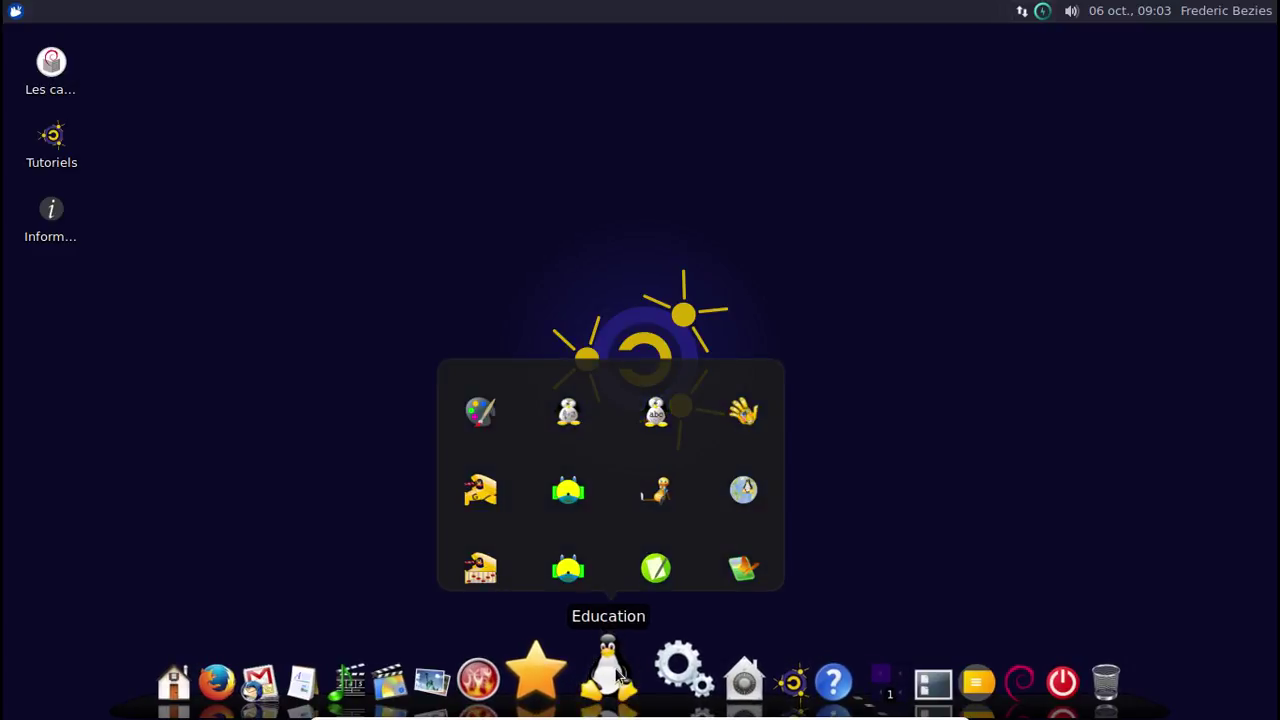
mouse_move(545, 675)
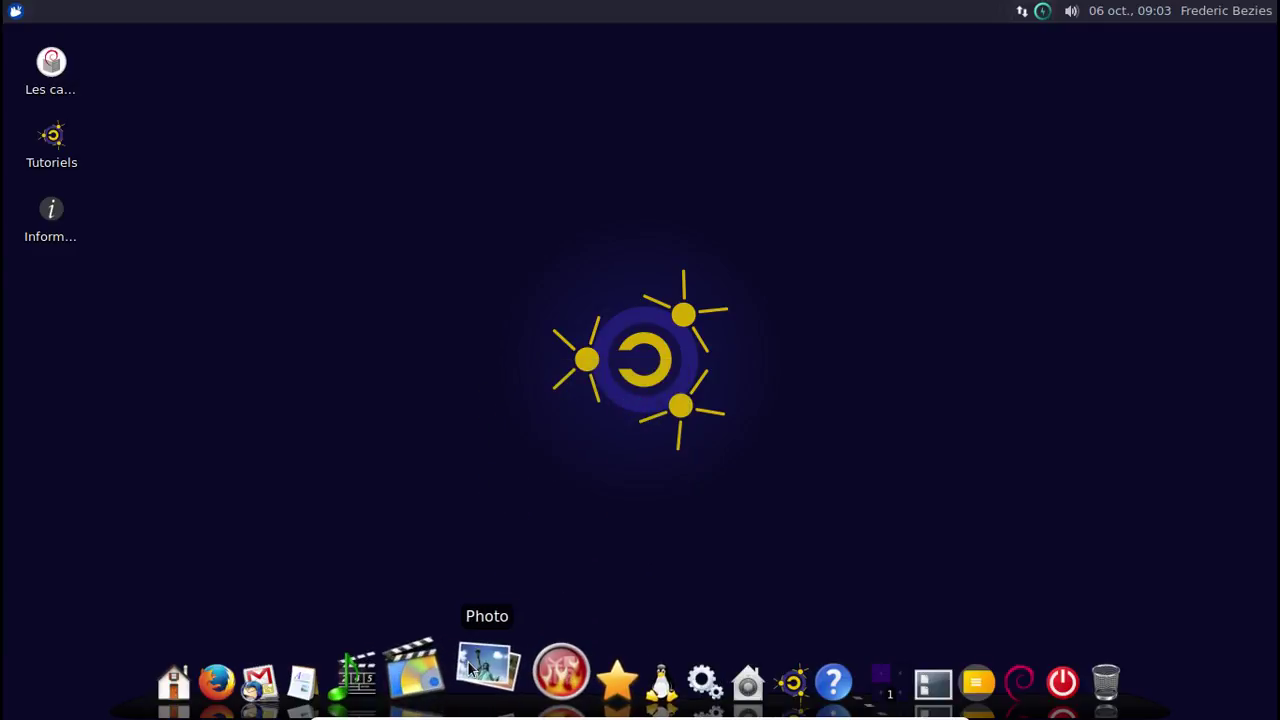
mouse_move(470, 668)
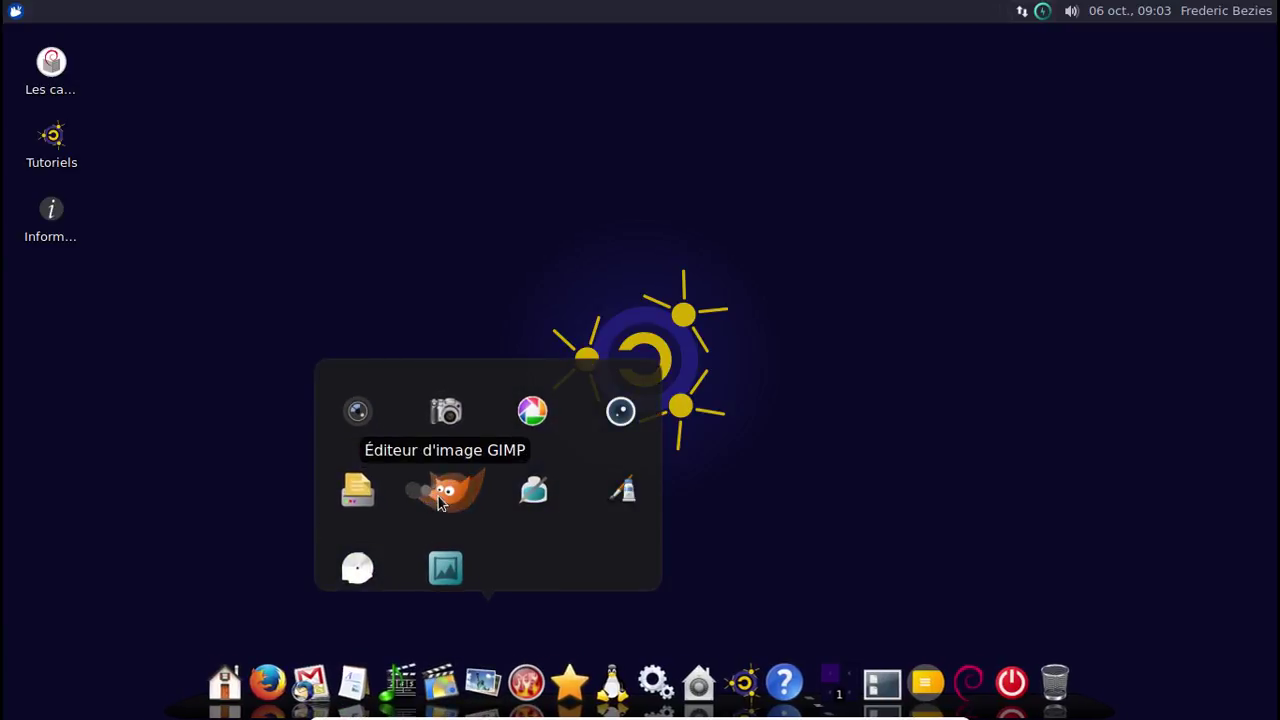
Launch Pinta, view its À propos dialog showing version 1.6, then quit Pinta.
left_click(620, 495)
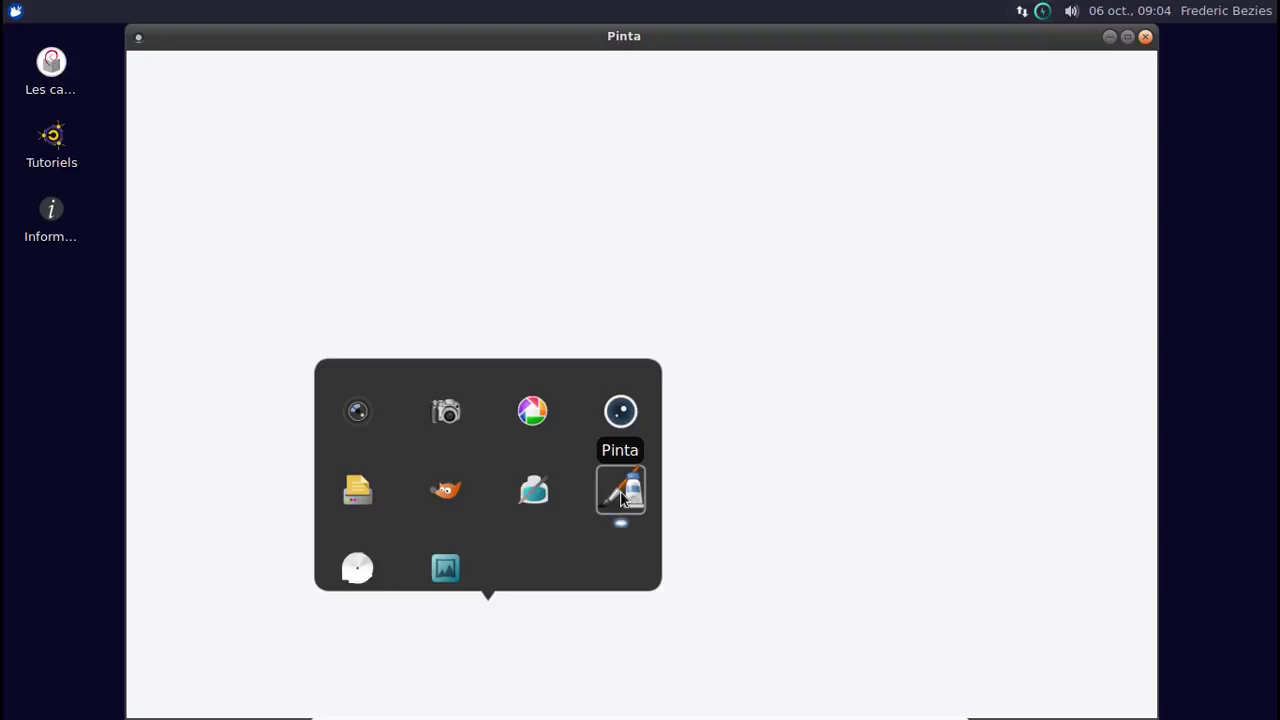
left_click(495, 157)
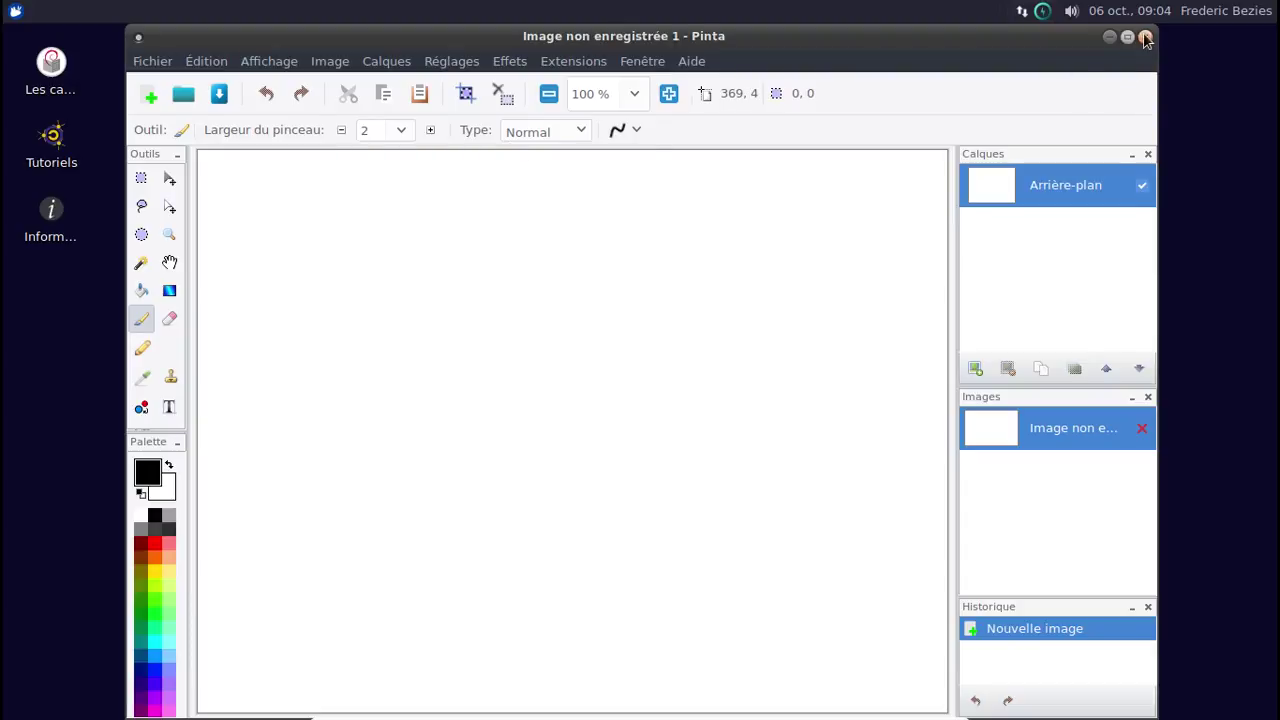
left_click(692, 61)
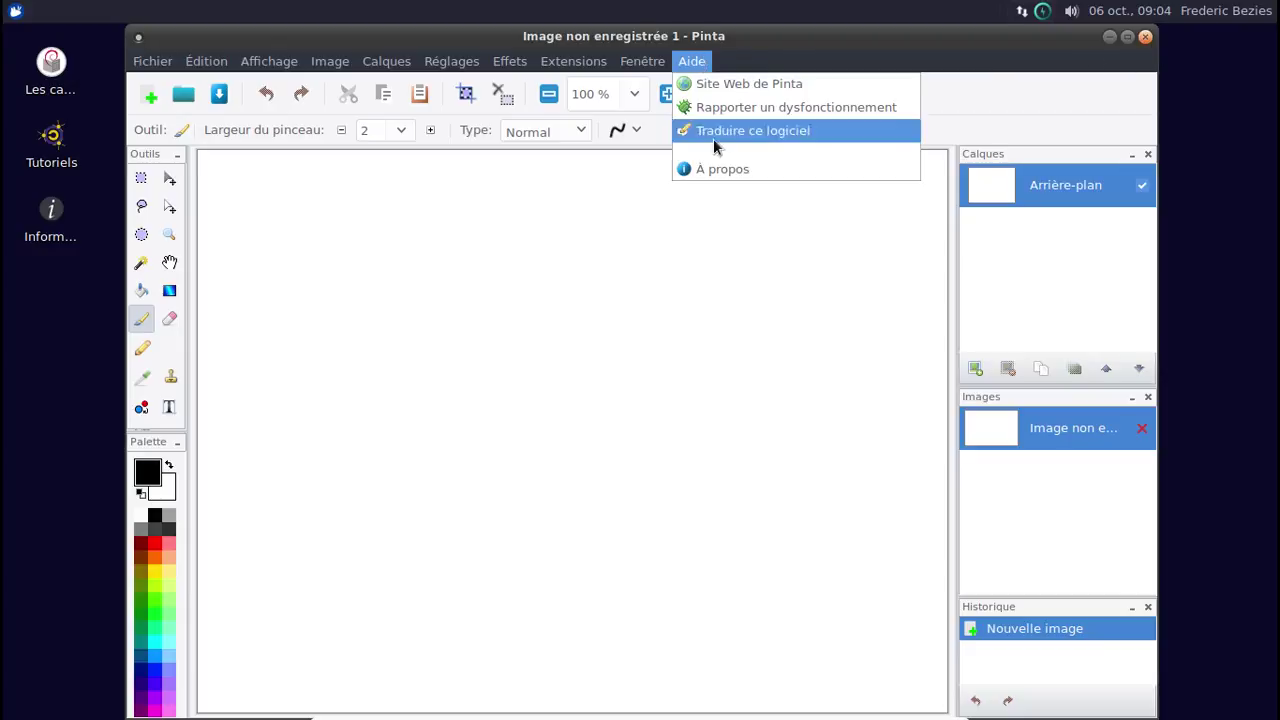
left_click(728, 168)
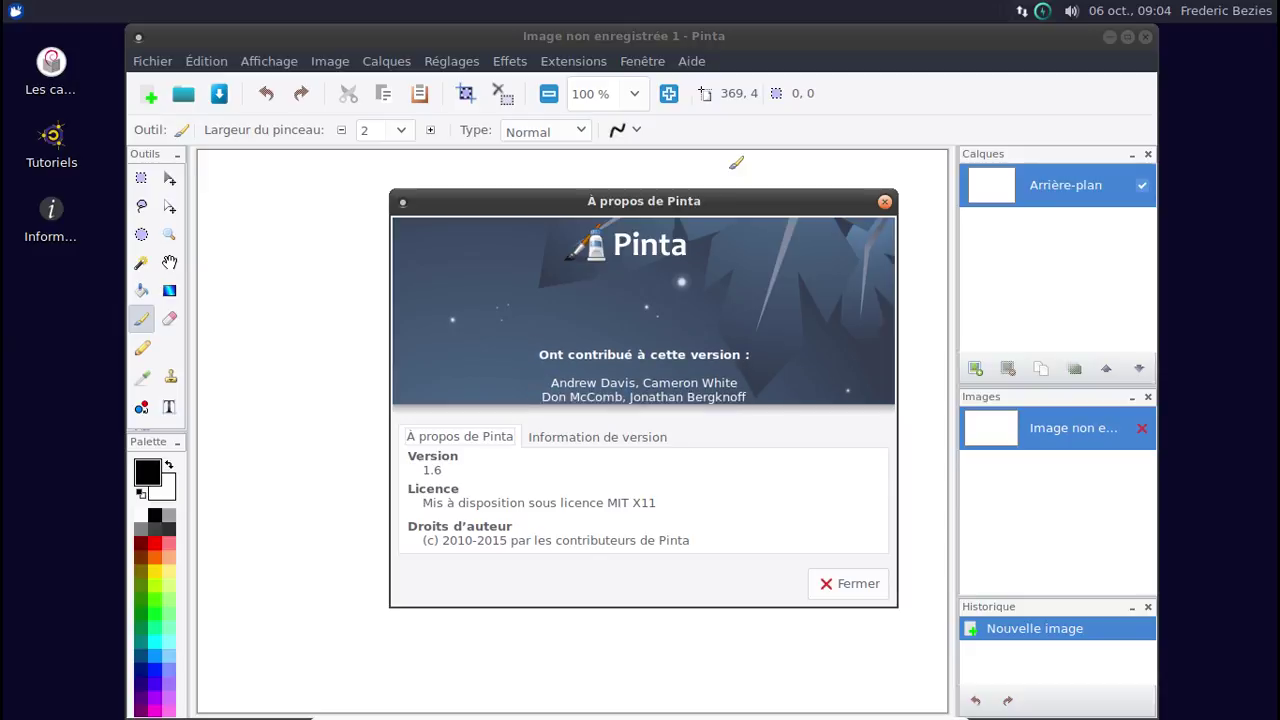
left_click(884, 204)
left_click(1145, 37)
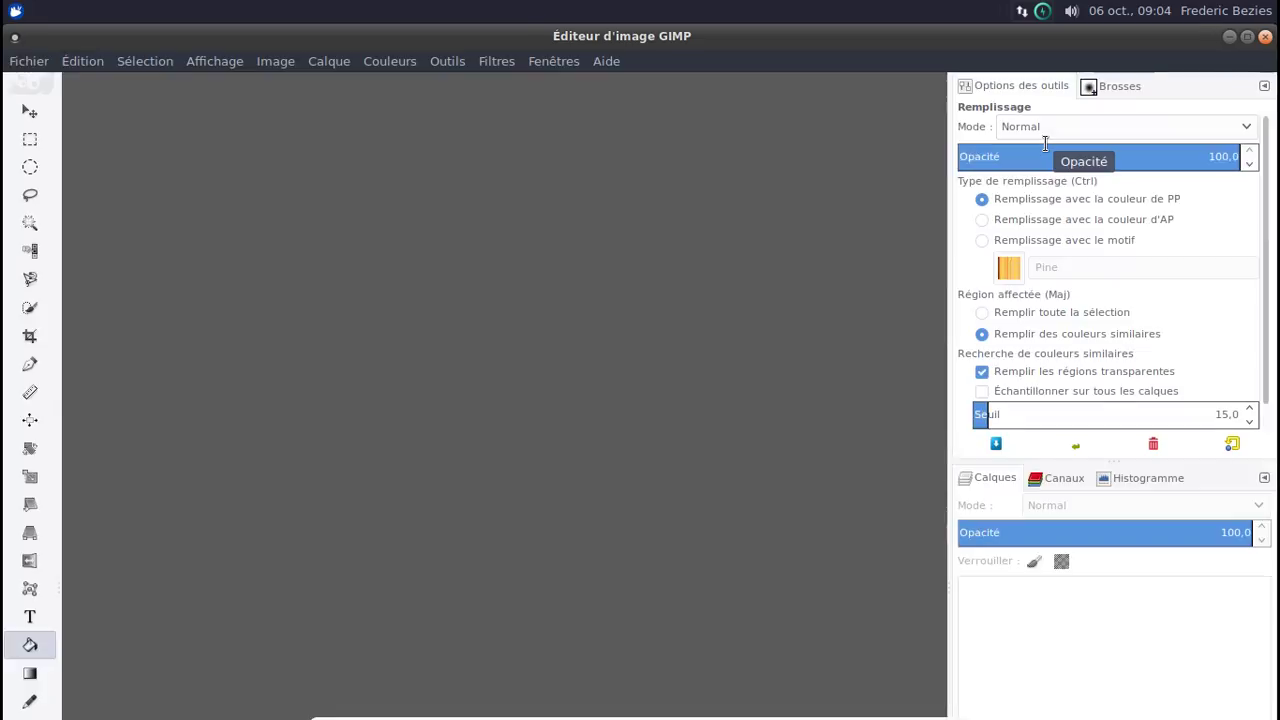
View GIMP's À propos dialog confirming version 2.8.18, then close GIMP.
left_click(606, 62)
left_click(665, 155)
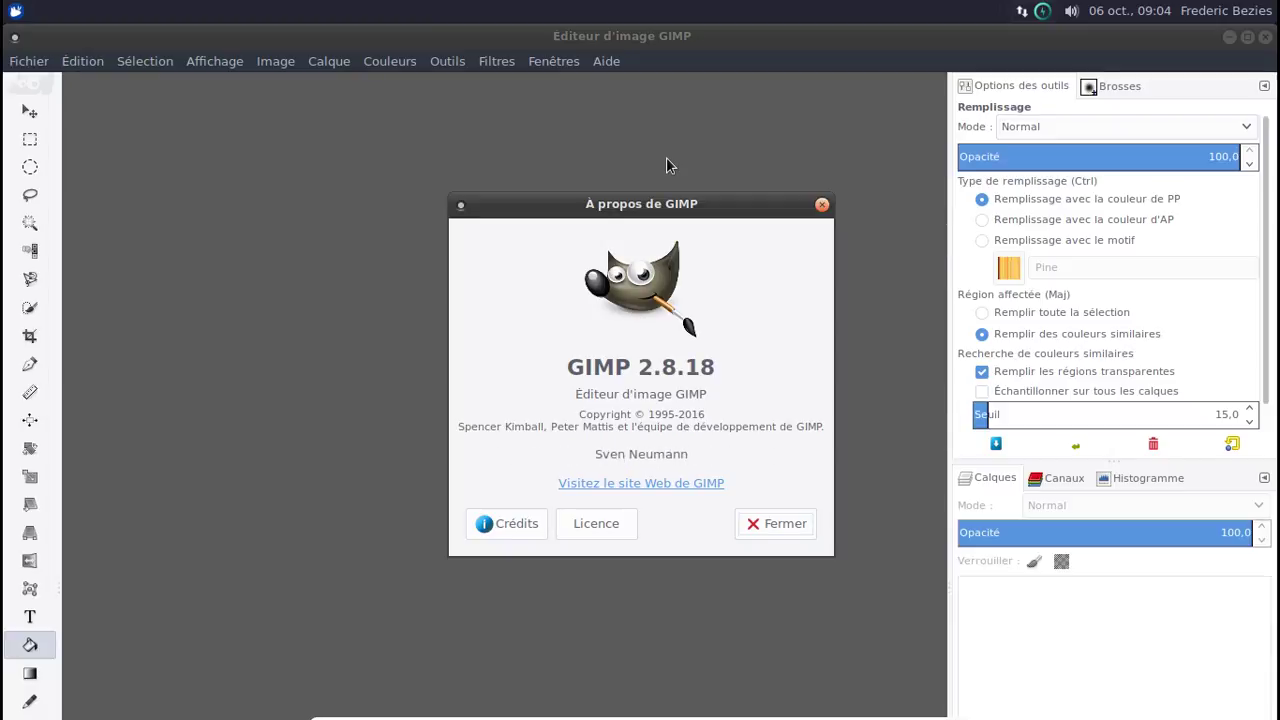
left_click(785, 535)
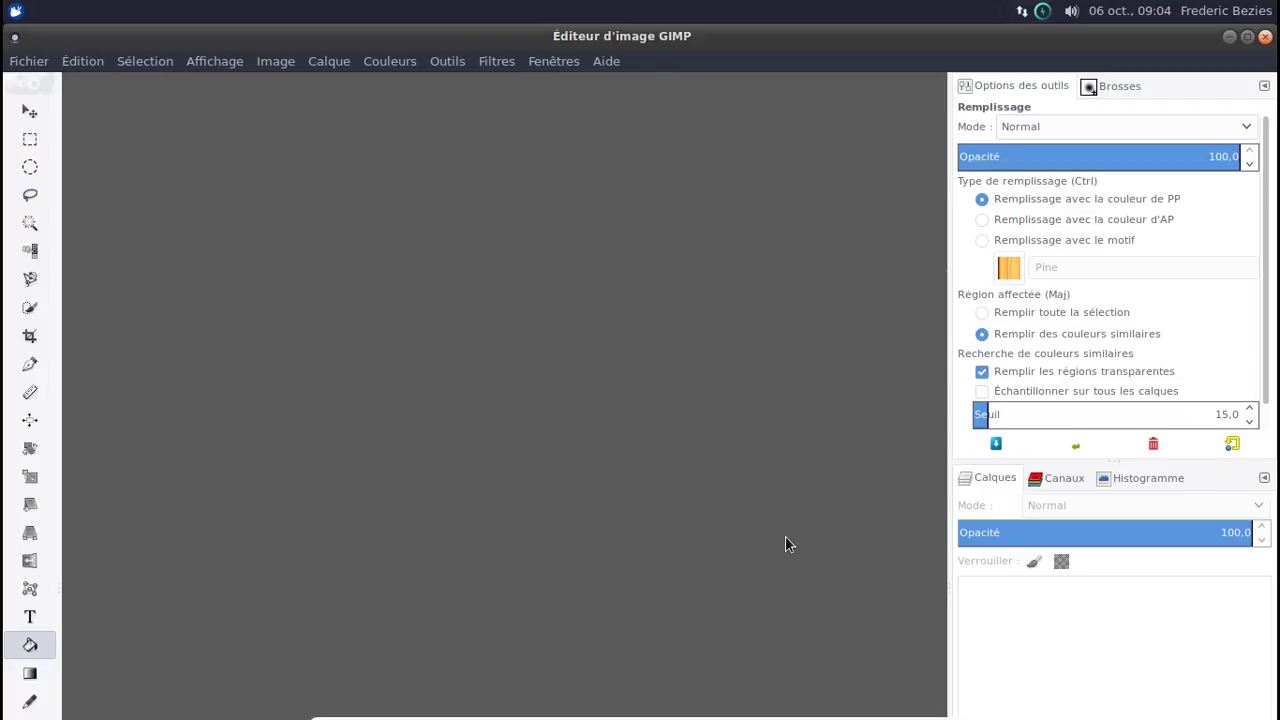
left_click(1266, 38)
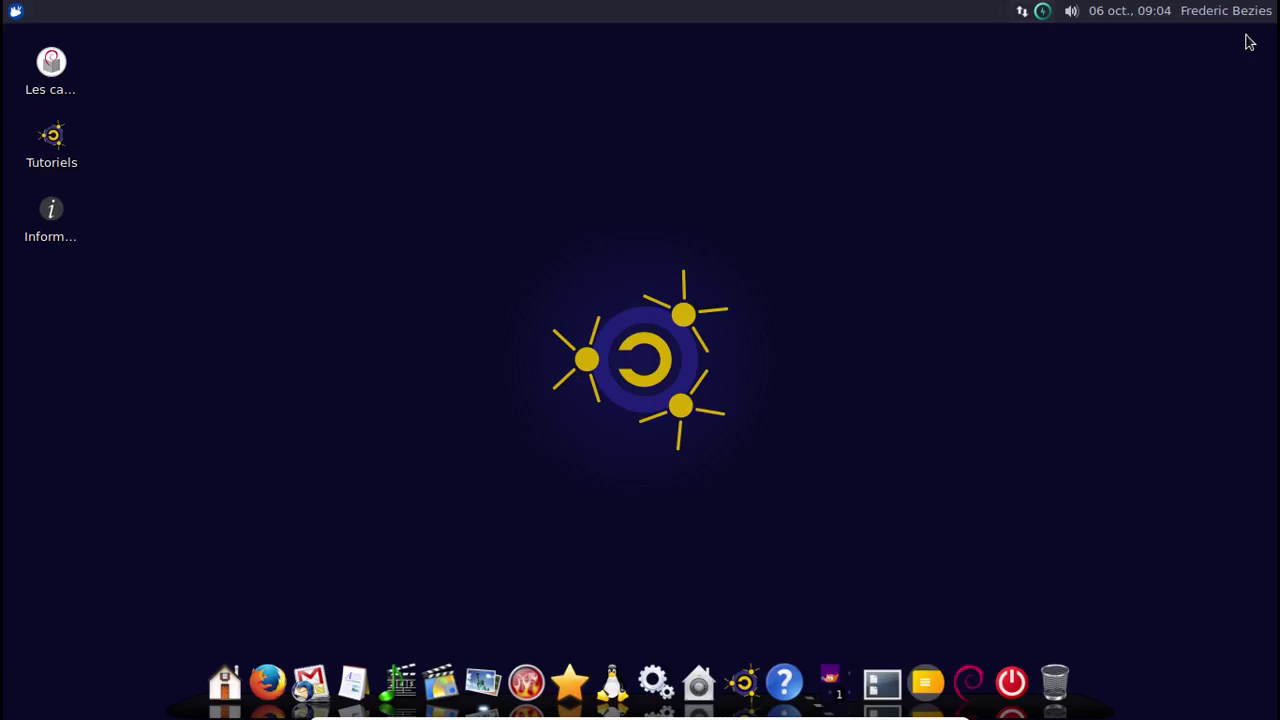
Choose Éteindre from the user-name menu in the top panel and confirm the power-off.
left_click(1209, 16)
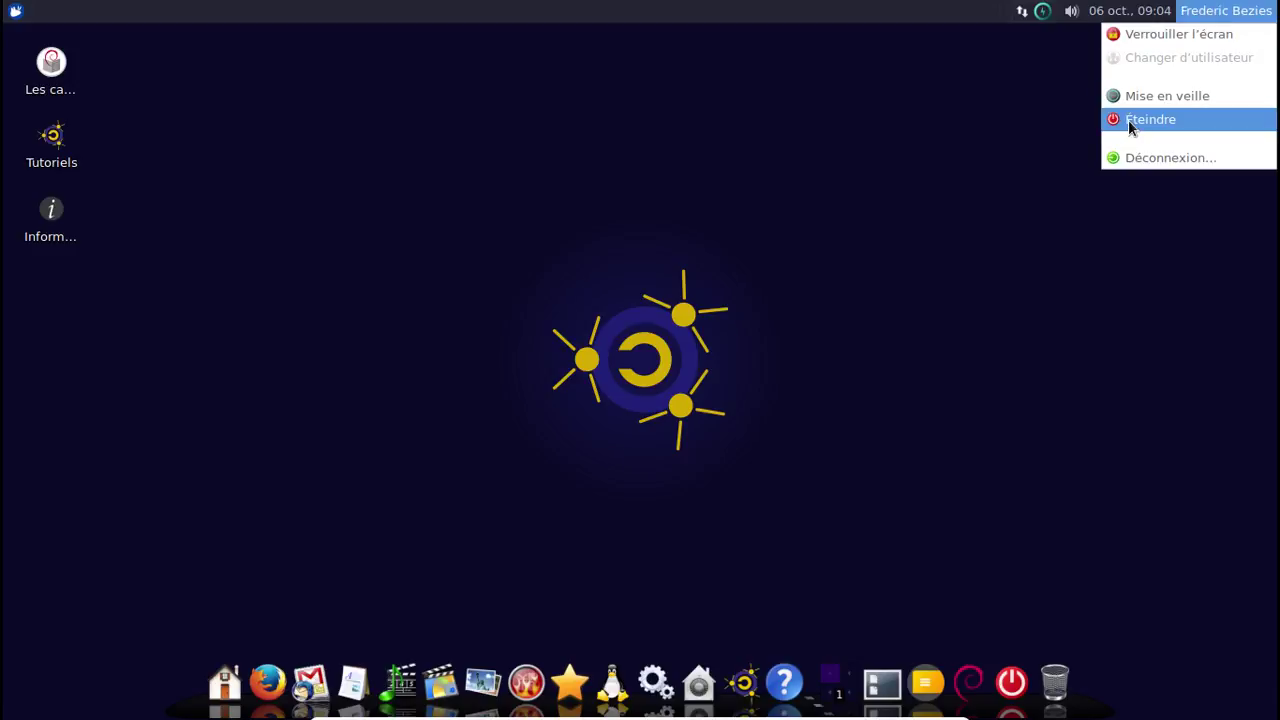
left_click(1129, 121)
left_click(785, 395)
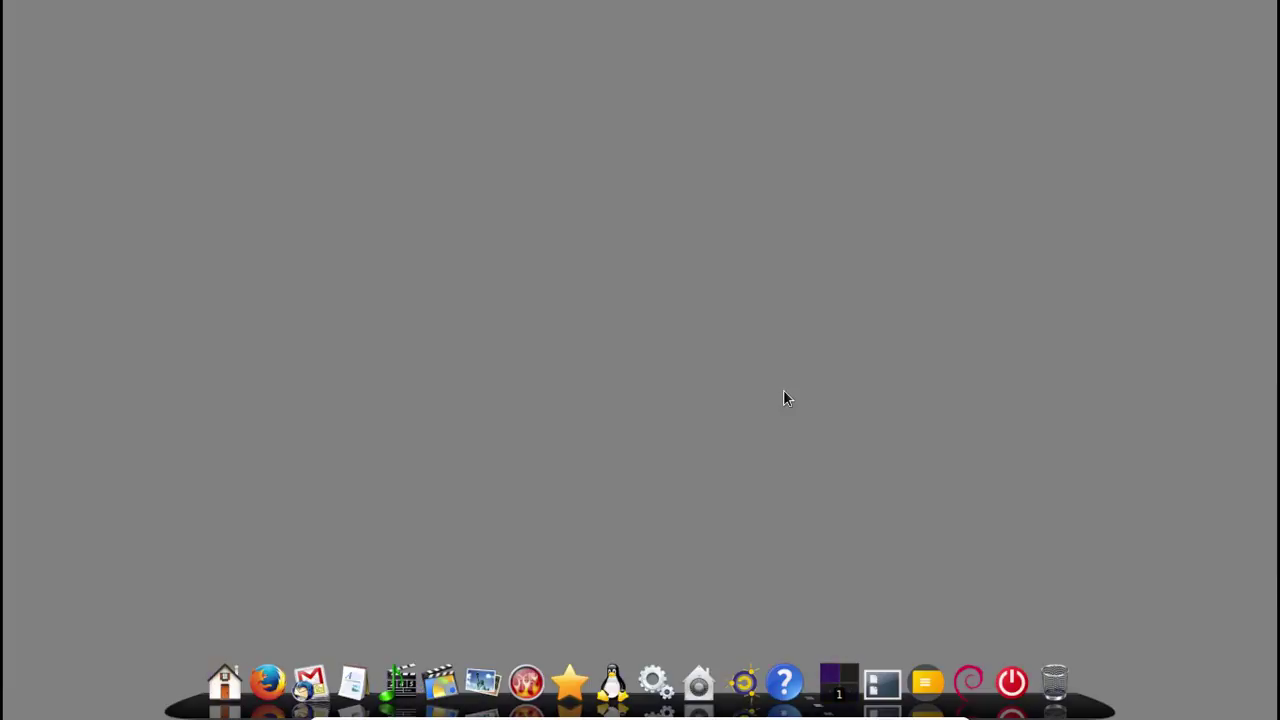